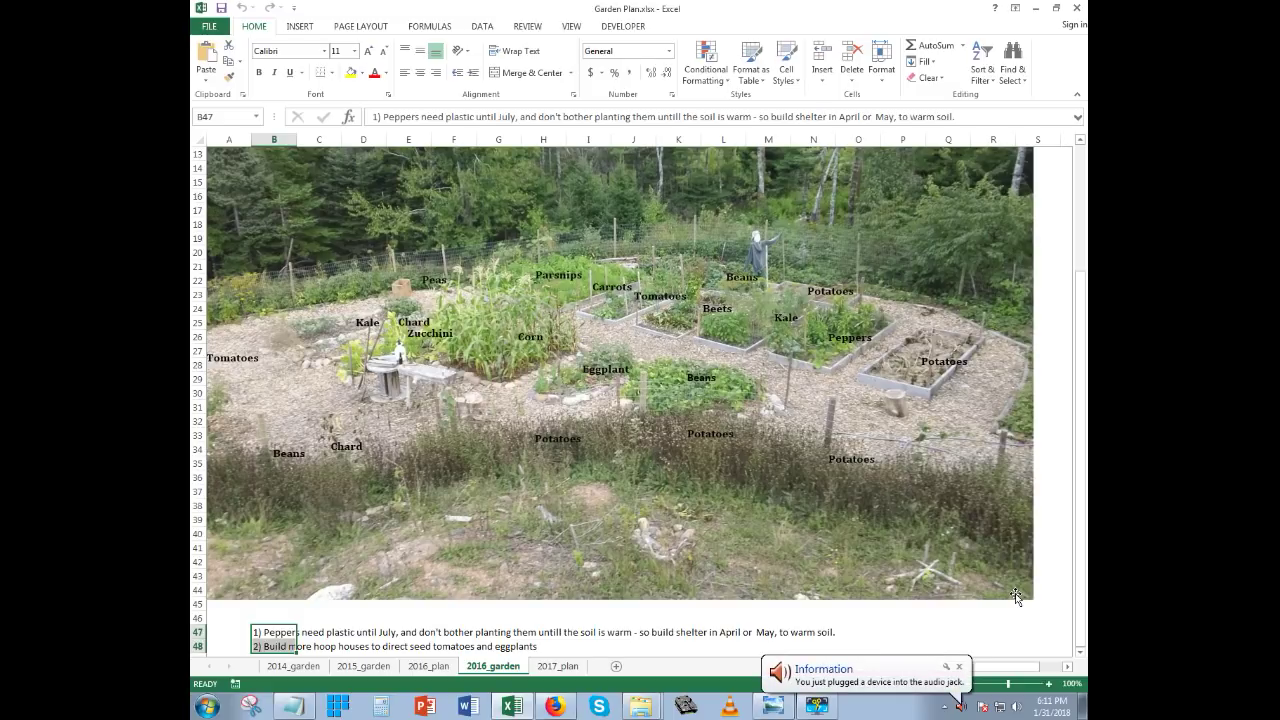
Dismiss the two system notifications and look over the 2017_plan, 2016_garden and 2016_plan sheets
{"action": "left_click", "coordinate": [958, 667]}
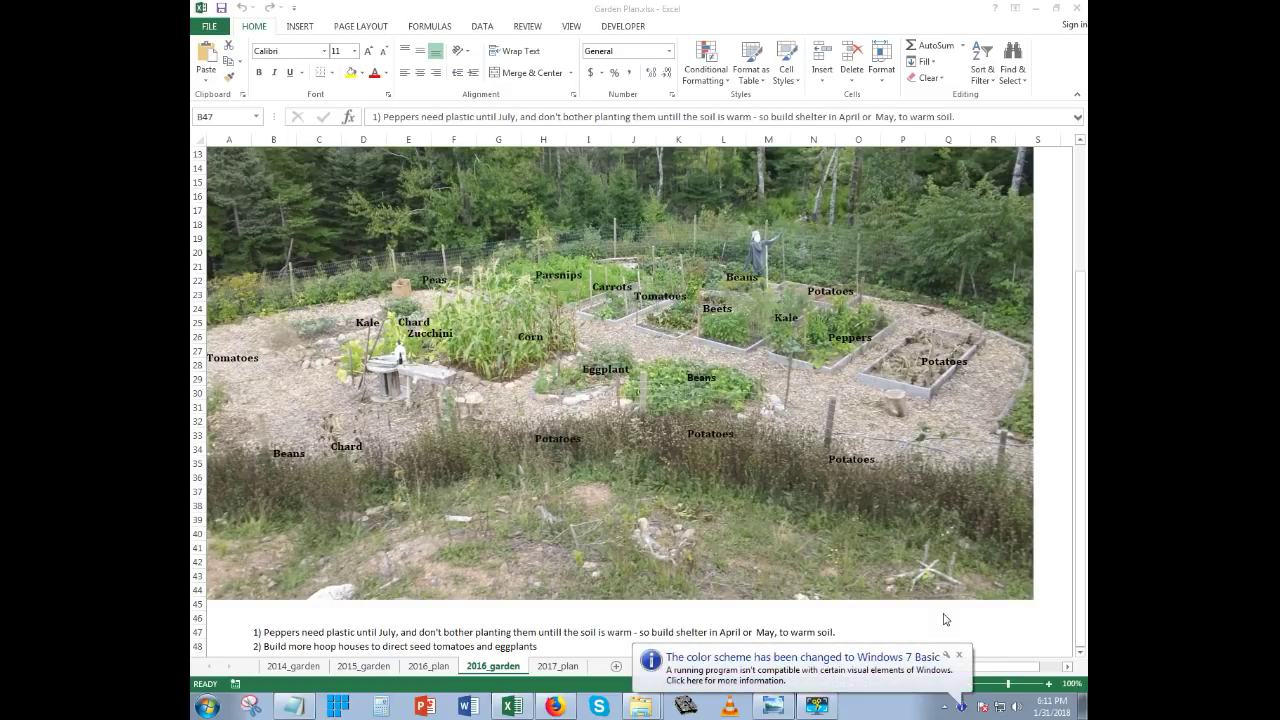
{"action": "left_click", "coordinate": [958, 655]}
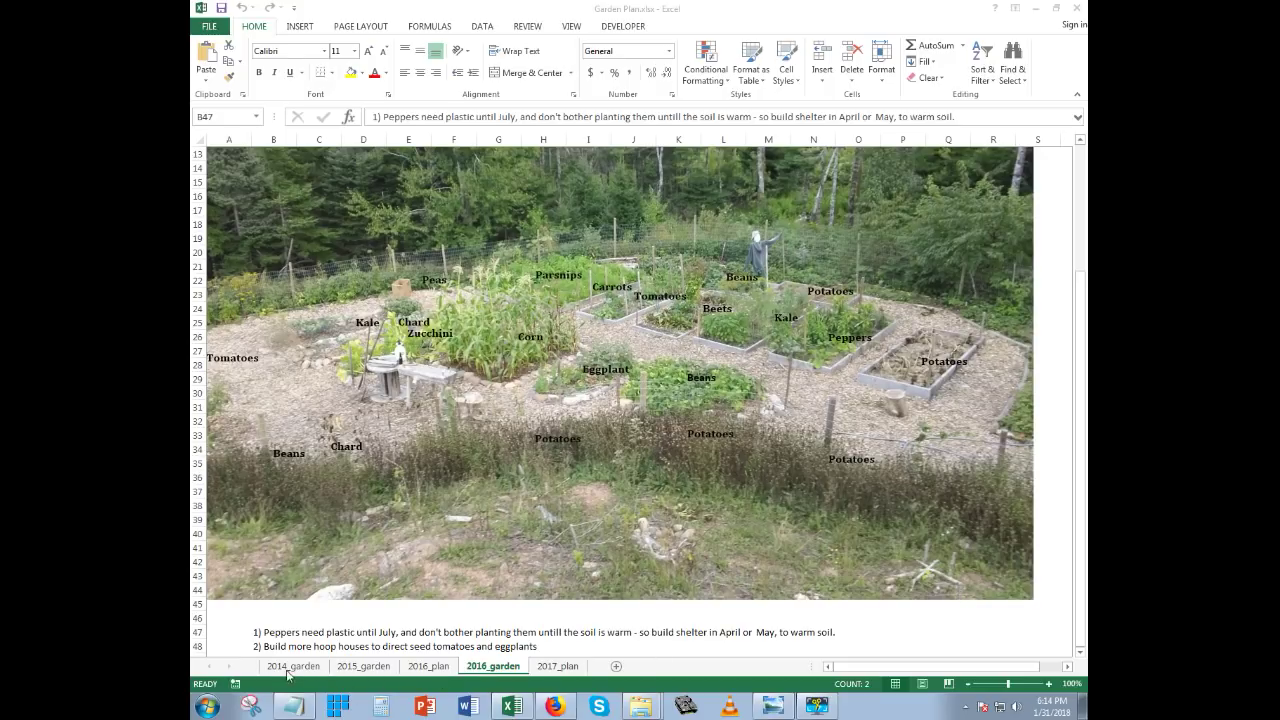
{"action": "left_click", "coordinate": [557, 667]}
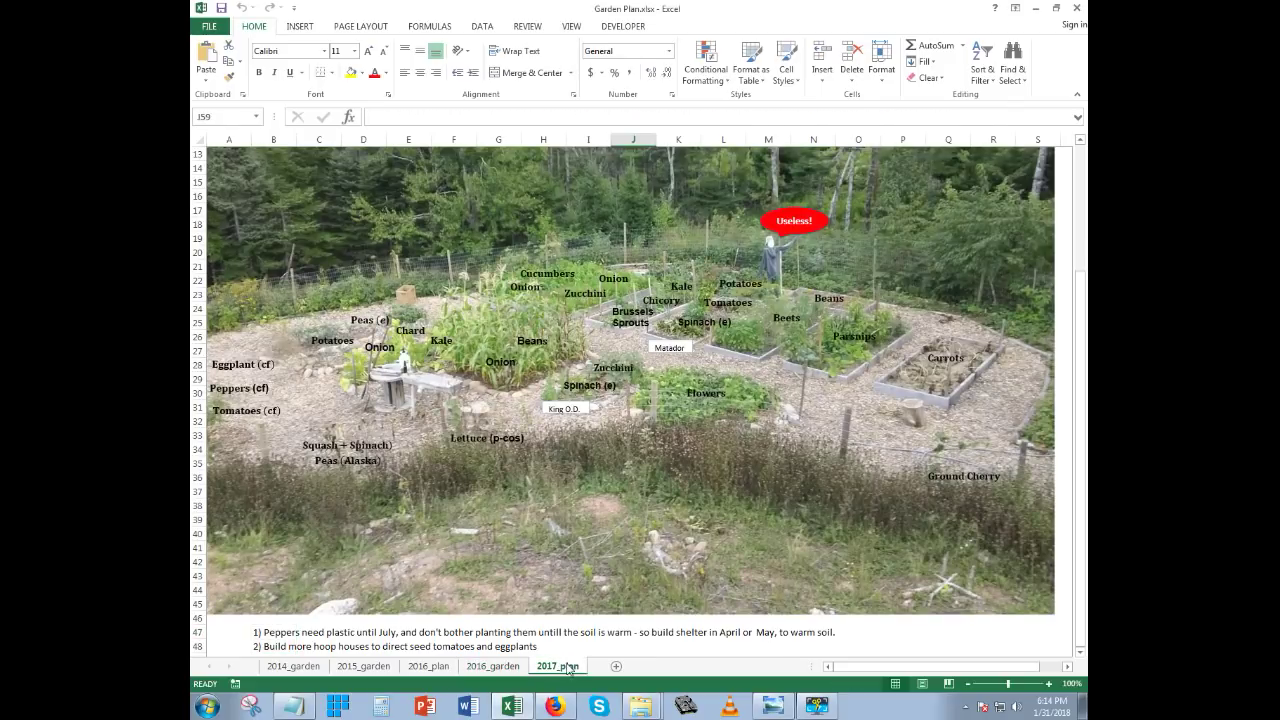
{"action": "left_click", "coordinate": [497, 666]}
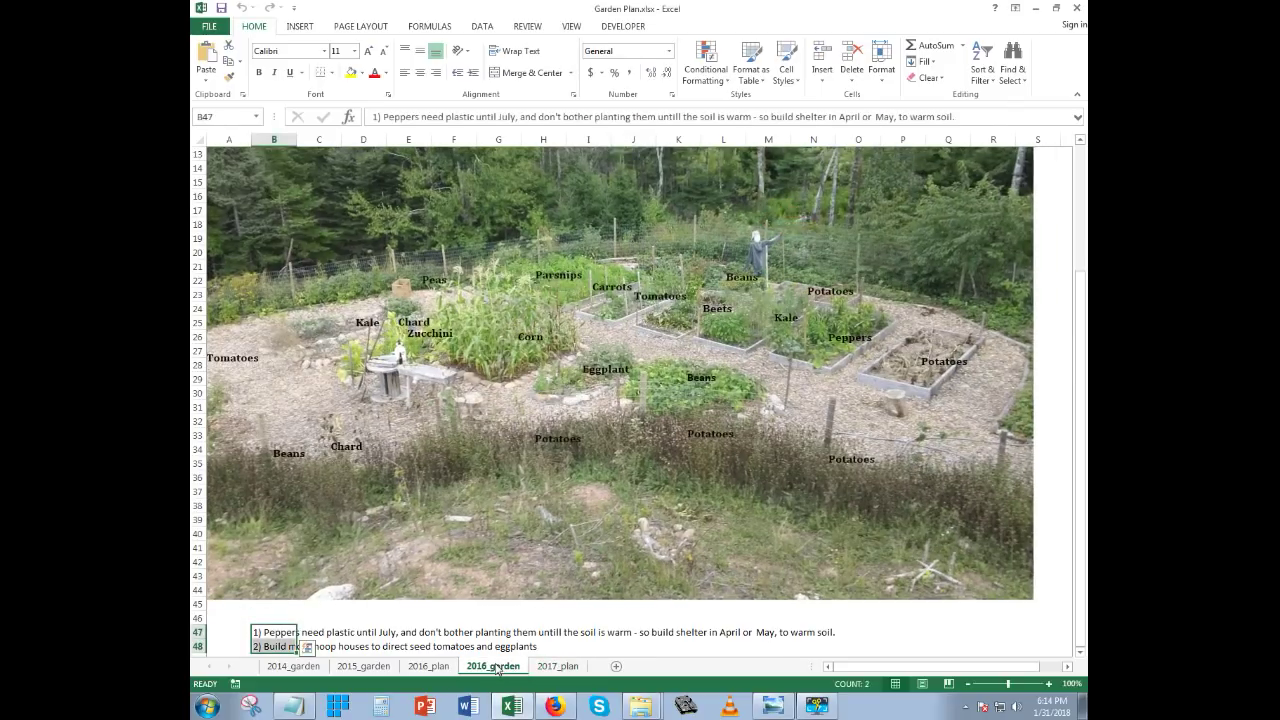
{"action": "left_click", "coordinate": [441, 667]}
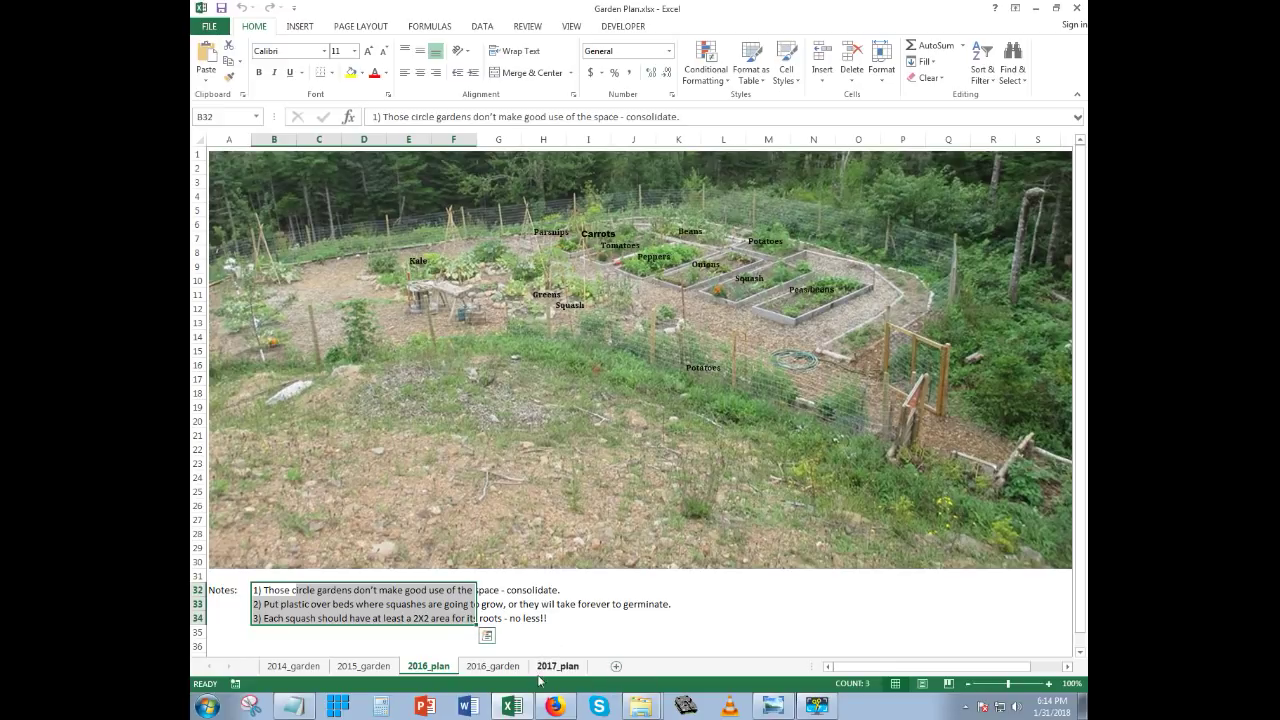
Open the 2014_garden sheet and examine the Corn bed in the labelled garden photo
{"action": "left_click", "coordinate": [293, 665]}
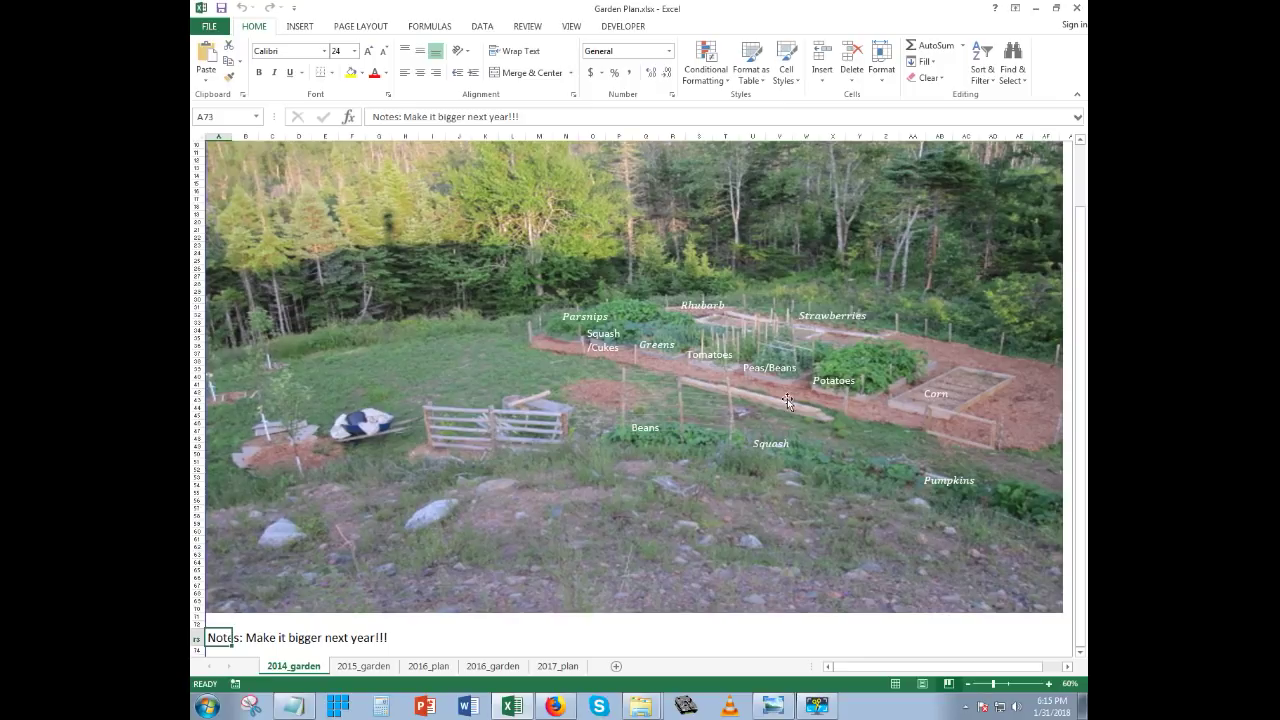
{"action": "left_click", "coordinate": [940, 386]}
{"action": "left_click", "coordinate": [936, 394]}
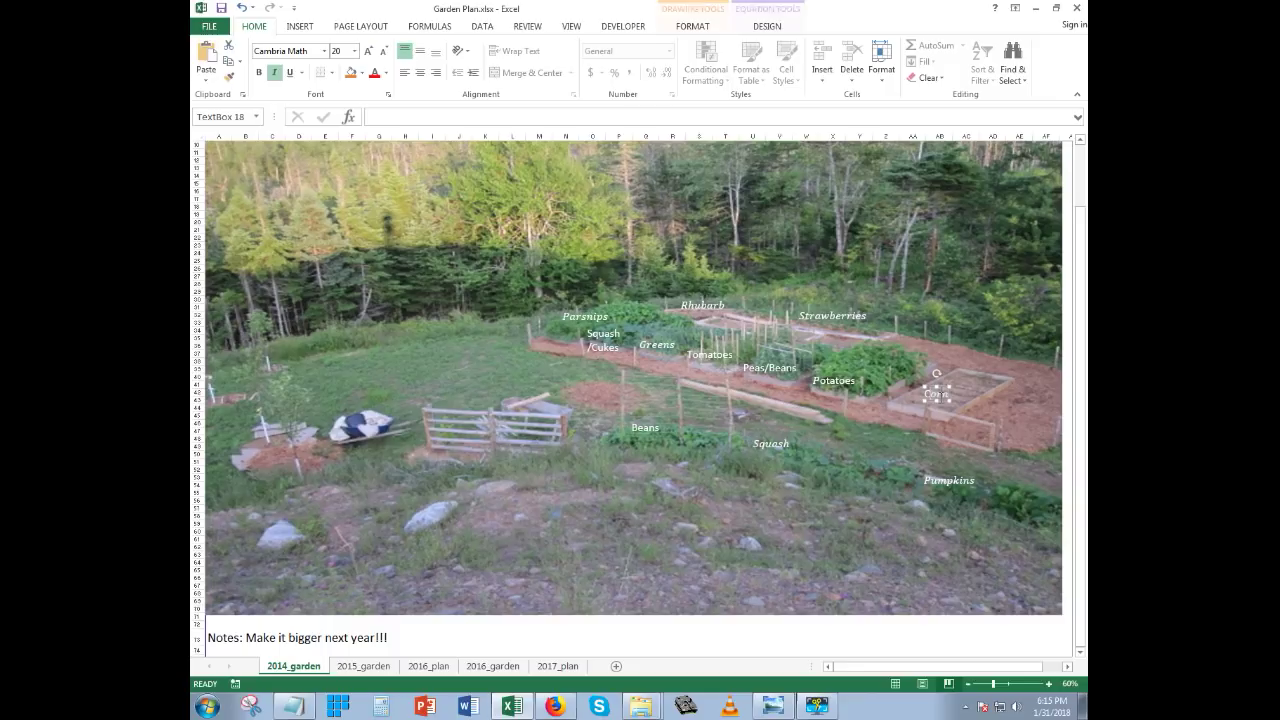
{"action": "left_click", "coordinate": [902, 426]}
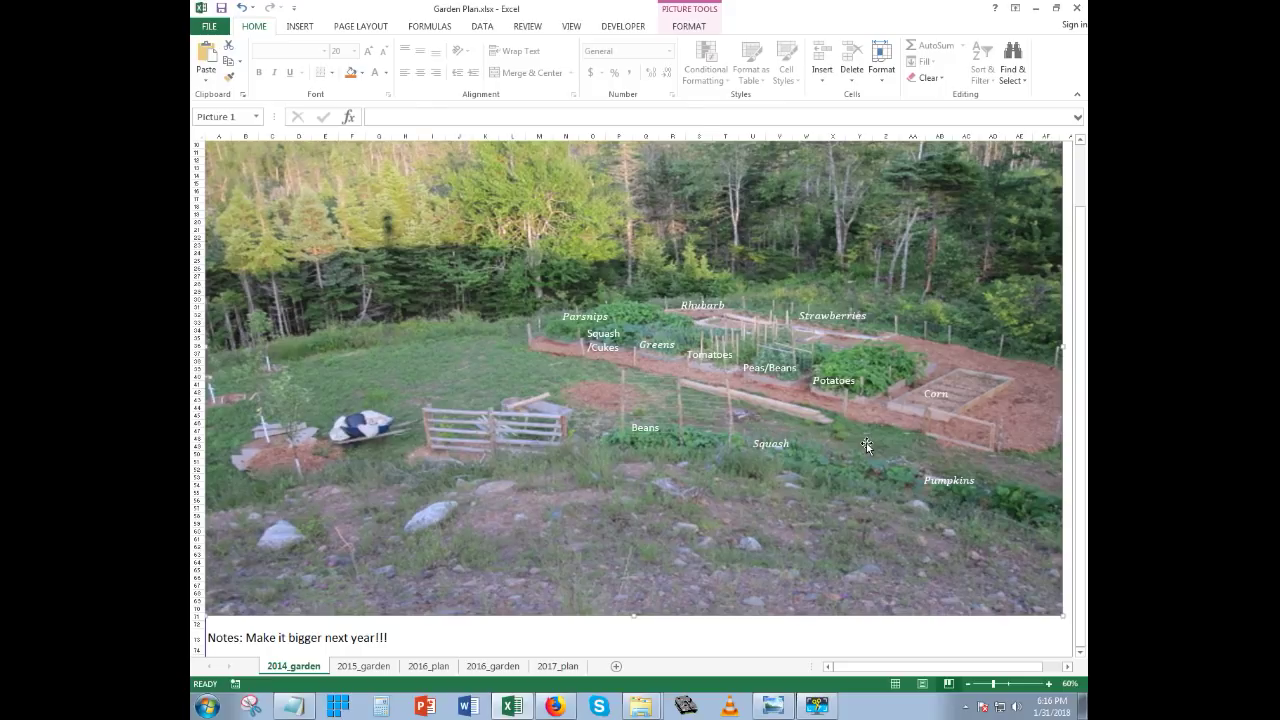
{"action": "left_click", "coordinate": [820, 704]}
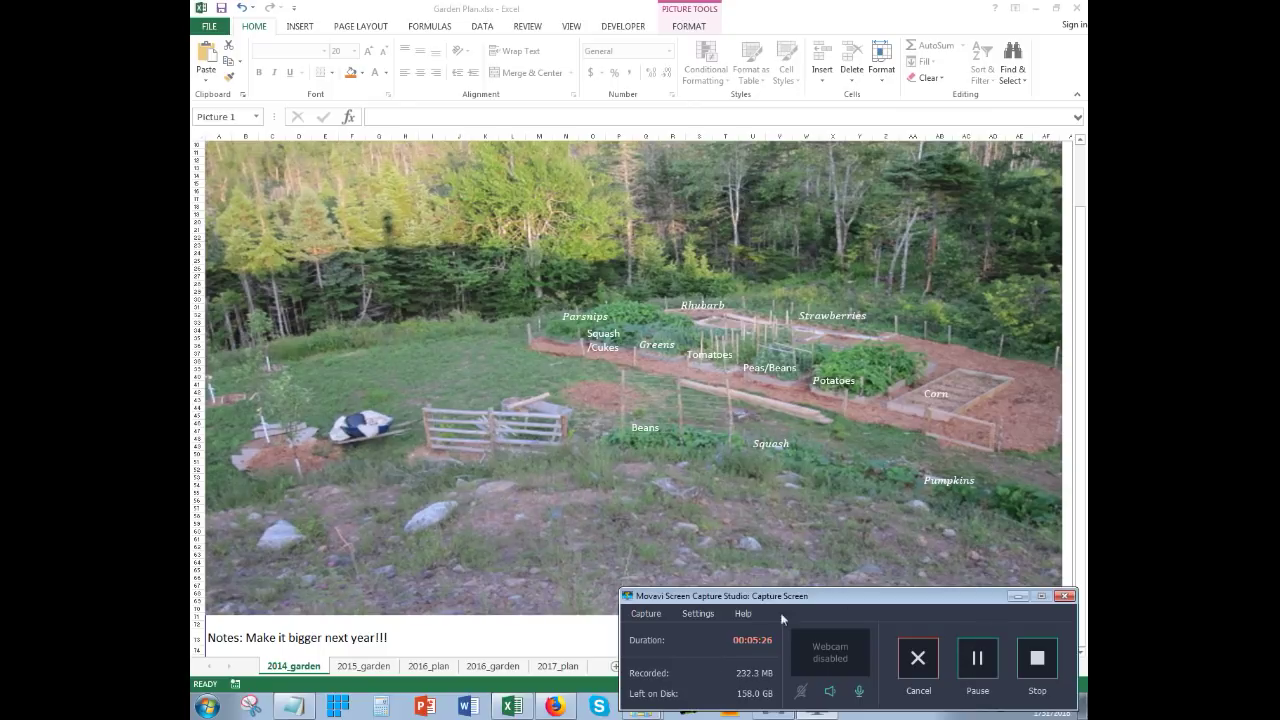
{"action": "left_click", "coordinate": [1019, 597]}
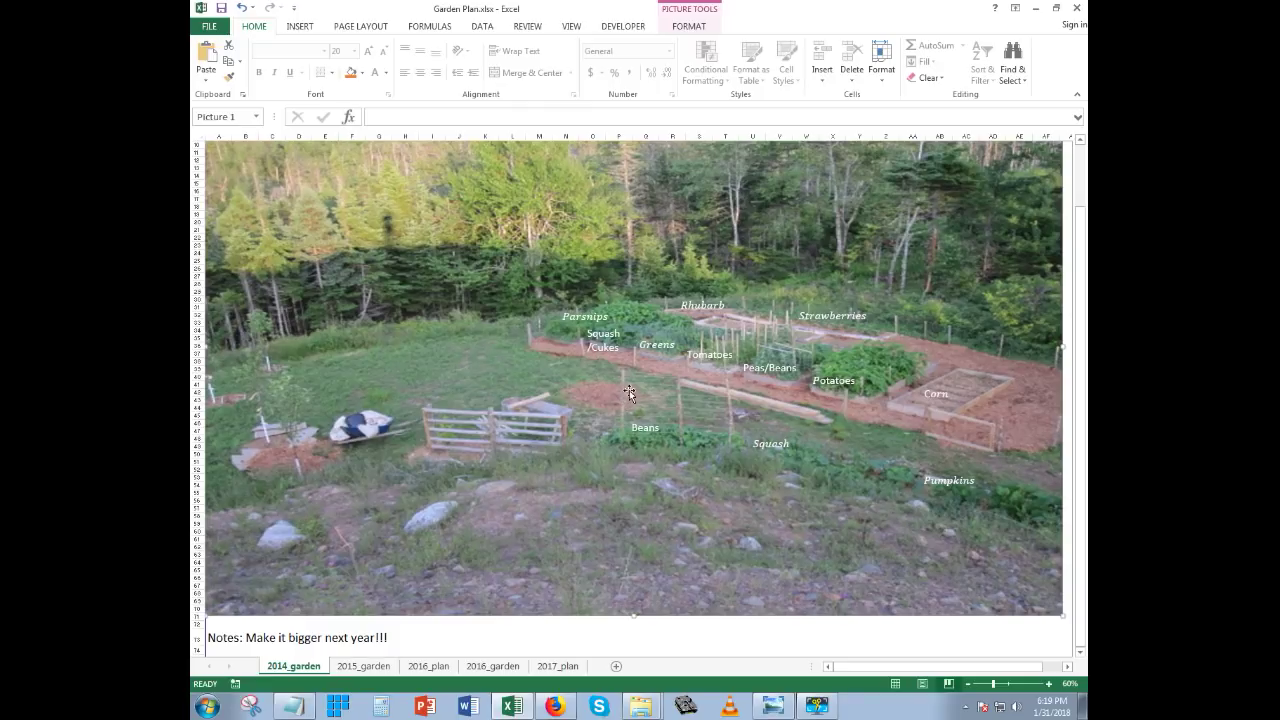
Examine the crop labels on the 2014_garden photo, from Parsnips, Rhubarb and Squash/Cukes through Greens, Tomatoes and Peas/Beans to Potatoes
{"action": "left_click", "coordinate": [598, 314]}
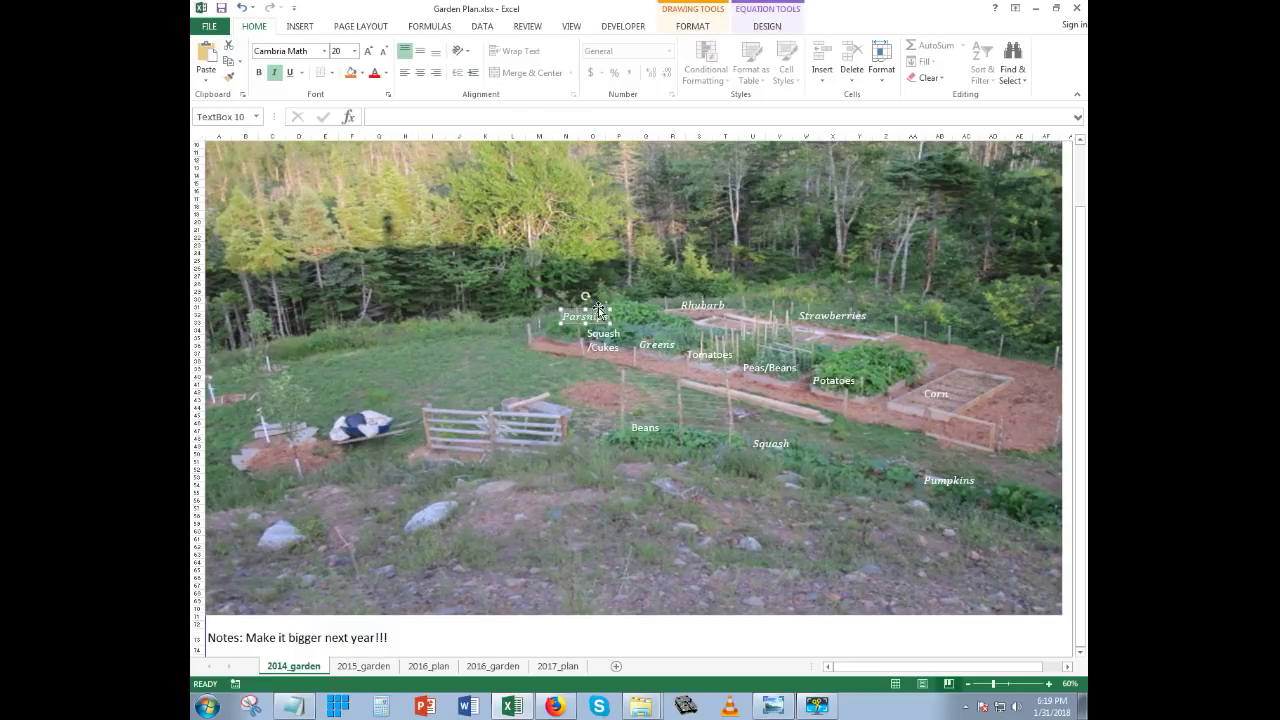
{"action": "left_click", "coordinate": [702, 305]}
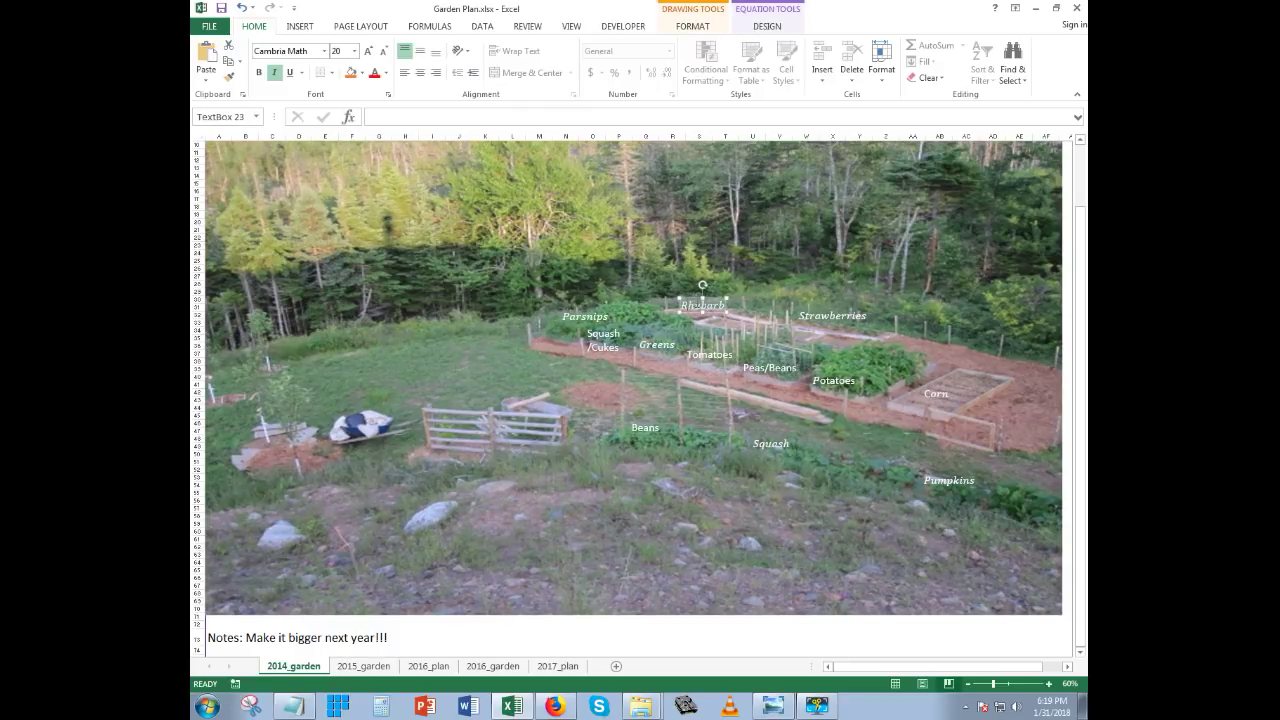
{"action": "left_click", "coordinate": [660, 345]}
{"action": "left_click", "coordinate": [592, 316]}
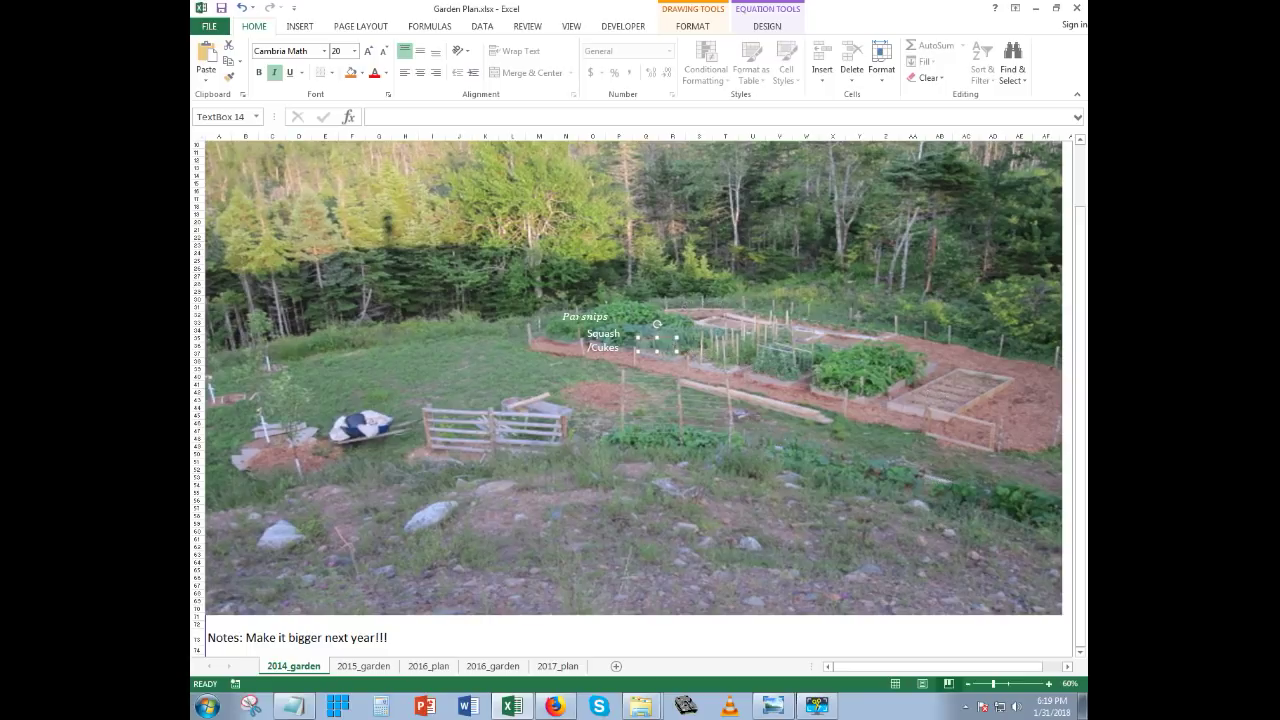
{"action": "left_click", "coordinate": [603, 332]}
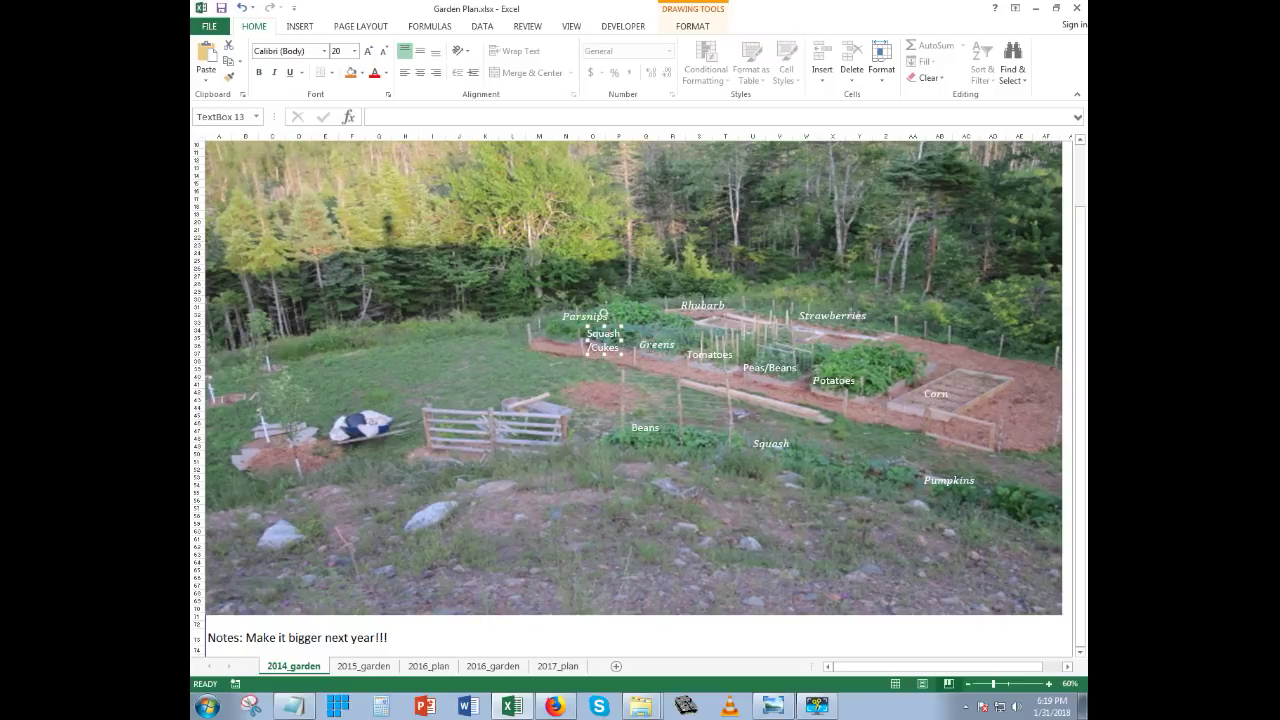
{"action": "left_click", "coordinate": [654, 345]}
{"action": "left_click", "coordinate": [718, 355]}
{"action": "left_click", "coordinate": [776, 366]}
{"action": "left_click", "coordinate": [842, 376]}
Open the 2015_garden sheet and examine the Tomatoes and Parsnips labels on its photo
{"action": "left_click", "coordinate": [358, 667]}
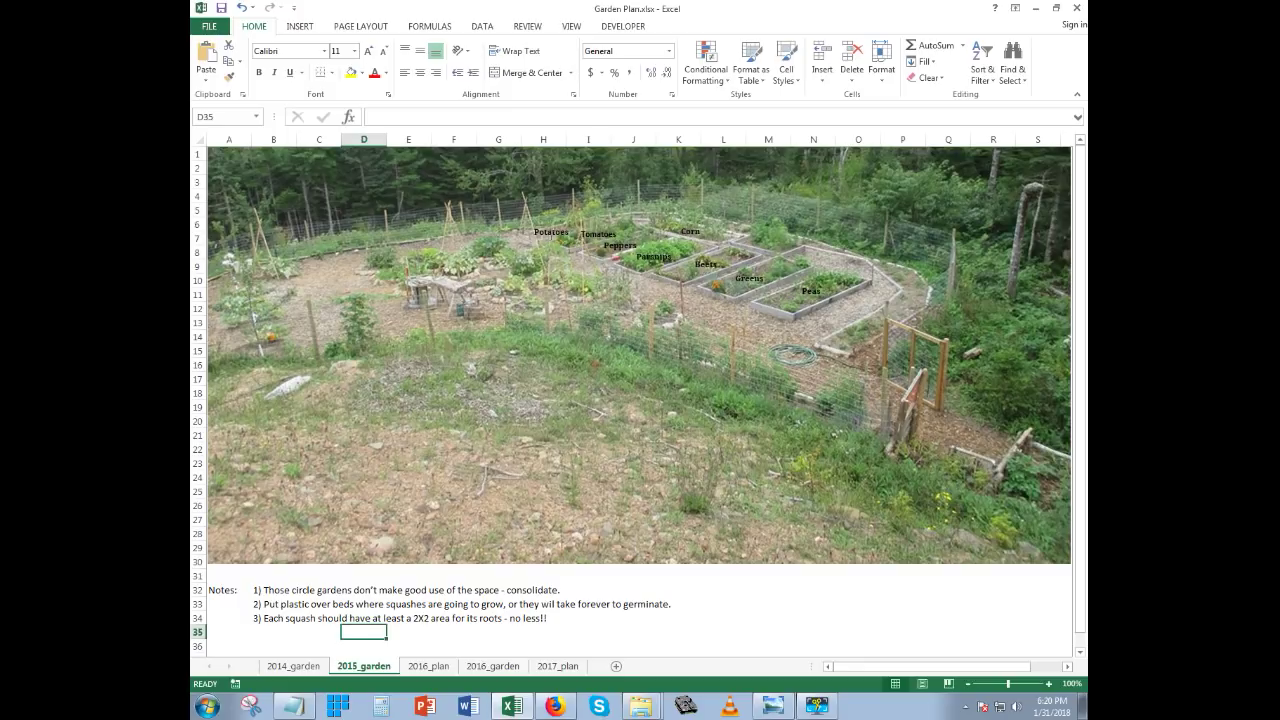
{"action": "left_click", "coordinate": [572, 240]}
{"action": "left_click", "coordinate": [598, 234]}
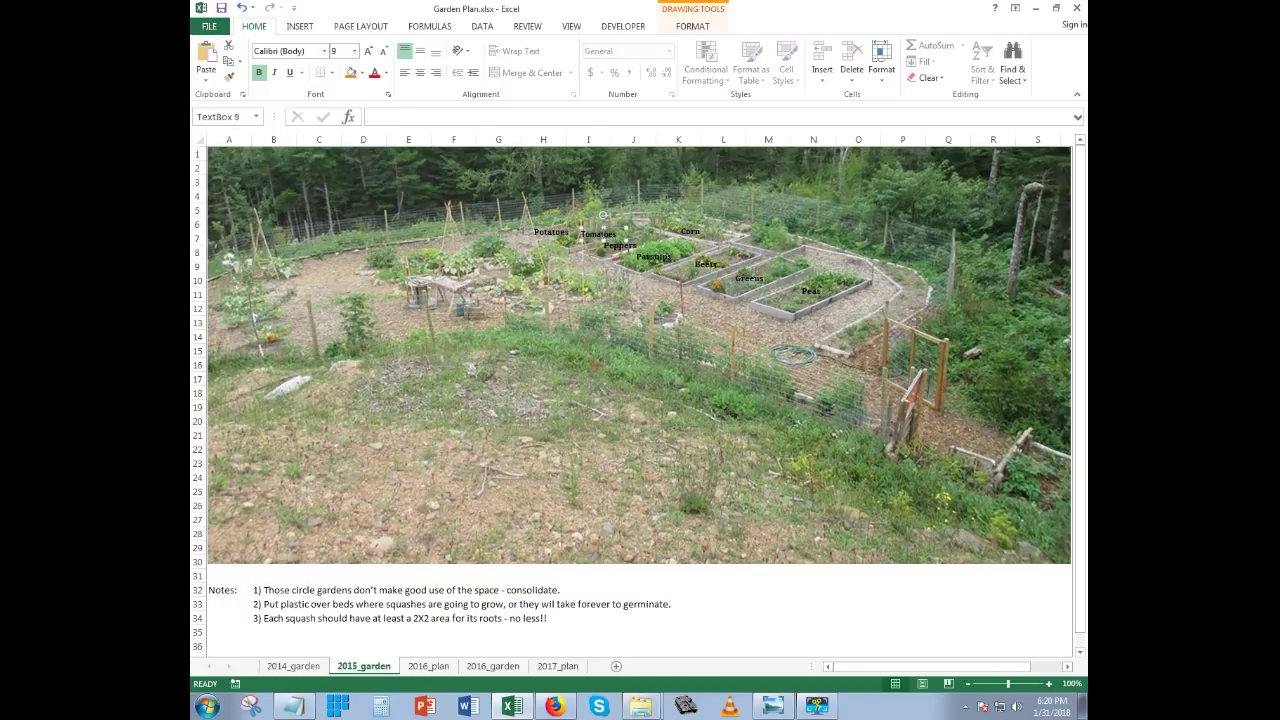
{"action": "left_click", "coordinate": [653, 256]}
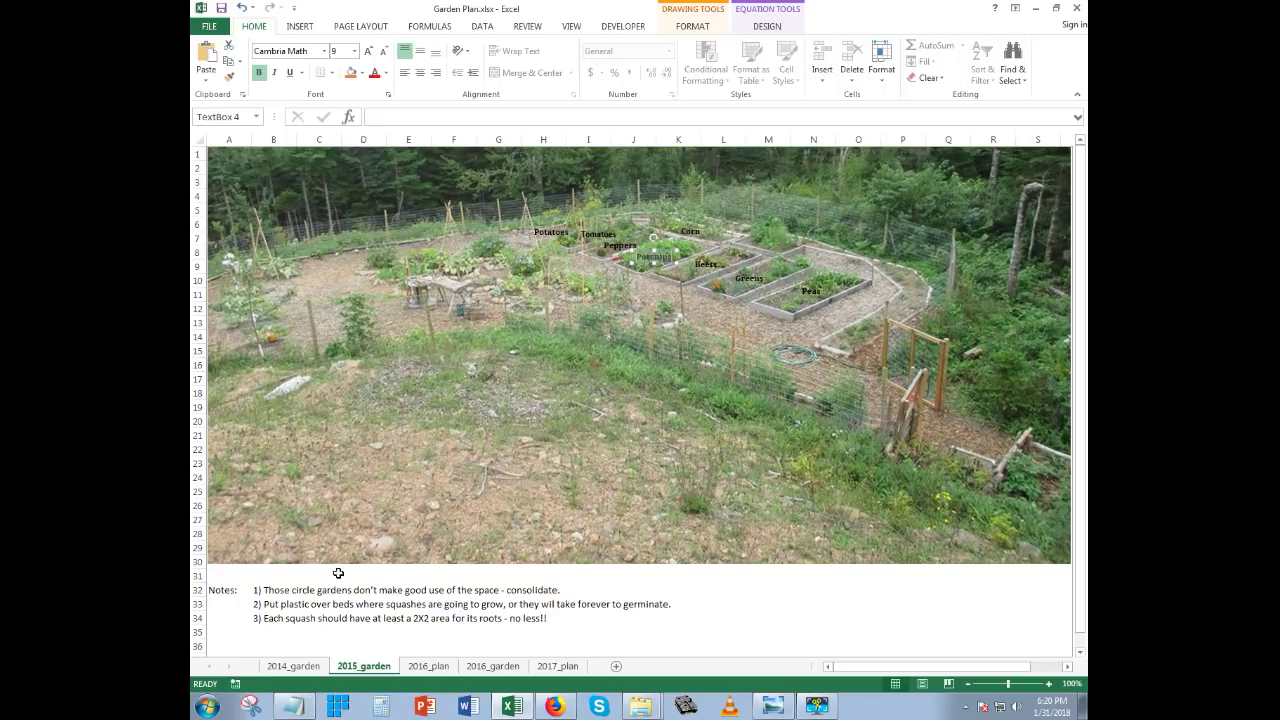
Review the note about the circle gardens against the 2015 photo, and the note about putting plastic over squash beds
{"action": "left_click", "coordinate": [304, 593]}
{"action": "left_click", "coordinate": [266, 590]}
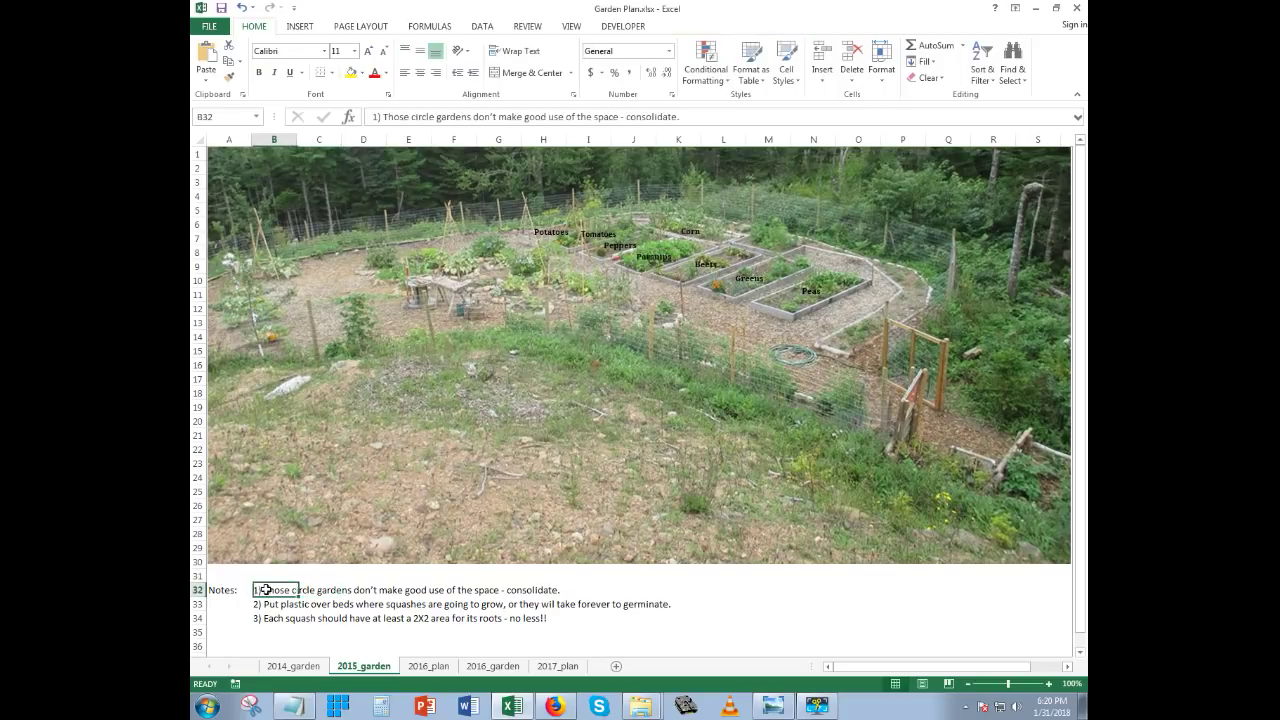
{"action": "left_click", "coordinate": [518, 305]}
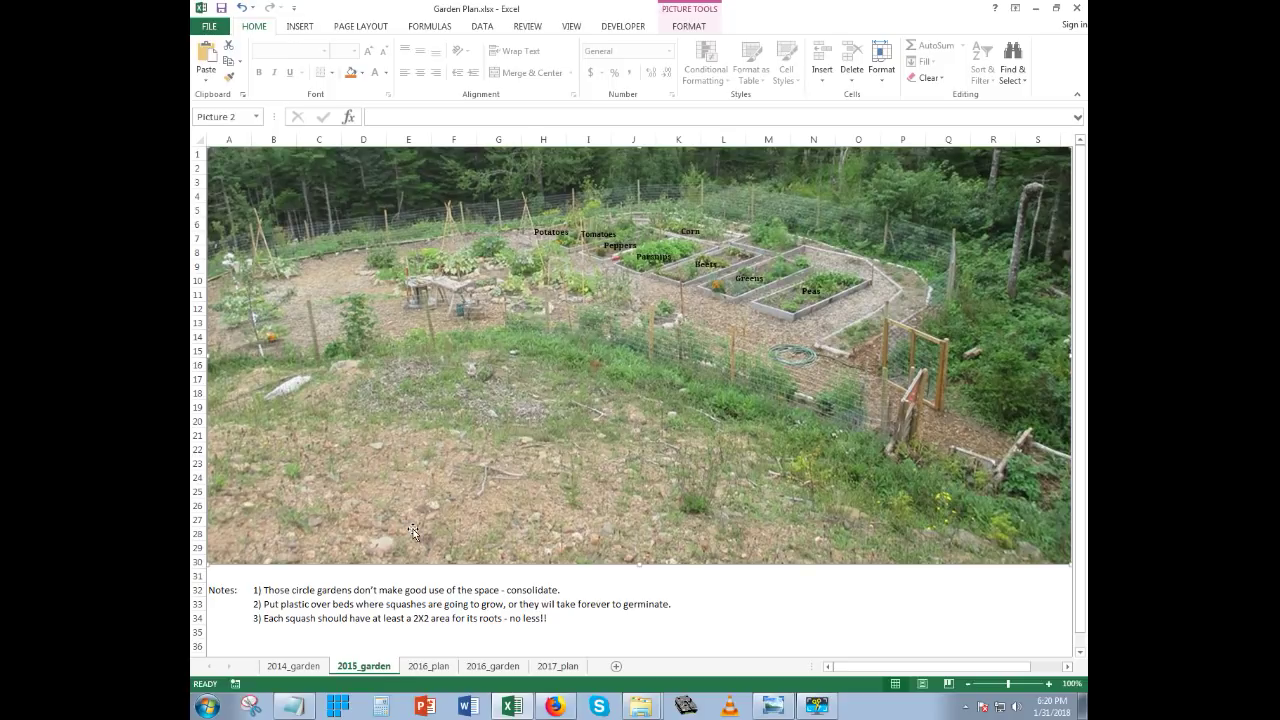
{"action": "left_click", "coordinate": [288, 607]}
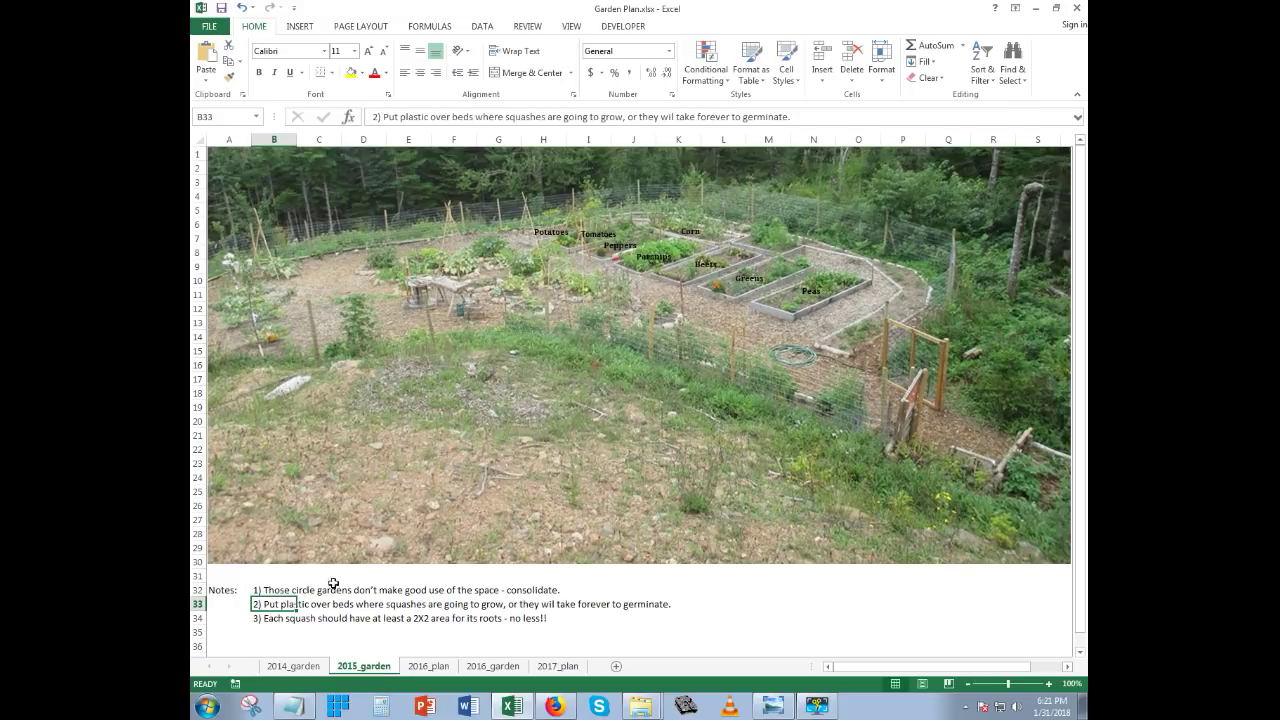
Go over the three garden notes in B32:B34 of 2015_garden, ending on the note about squash spacing
{"action": "left_click", "coordinate": [278, 590]}
{"action": "left_click", "coordinate": [278, 603]}
{"action": "left_click", "coordinate": [280, 618]}
{"action": "left_click", "coordinate": [287, 591]}
{"action": "left_click", "coordinate": [285, 619]}
{"action": "left_click", "coordinate": [283, 606]}
{"action": "left_click", "coordinate": [290, 590]}
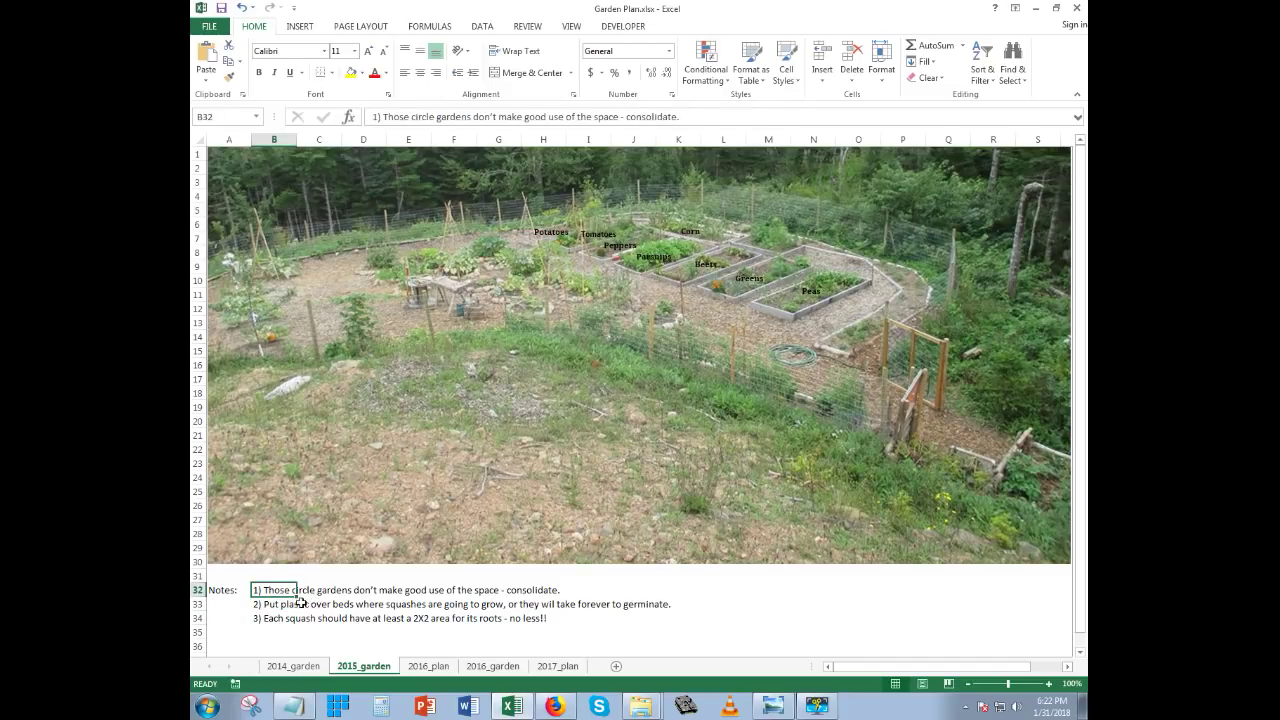
{"action": "left_click", "coordinate": [286, 606]}
{"action": "left_click", "coordinate": [285, 619]}
{"action": "left_click_drag", "start_coordinate": [283, 590], "coordinate": [508, 617]}
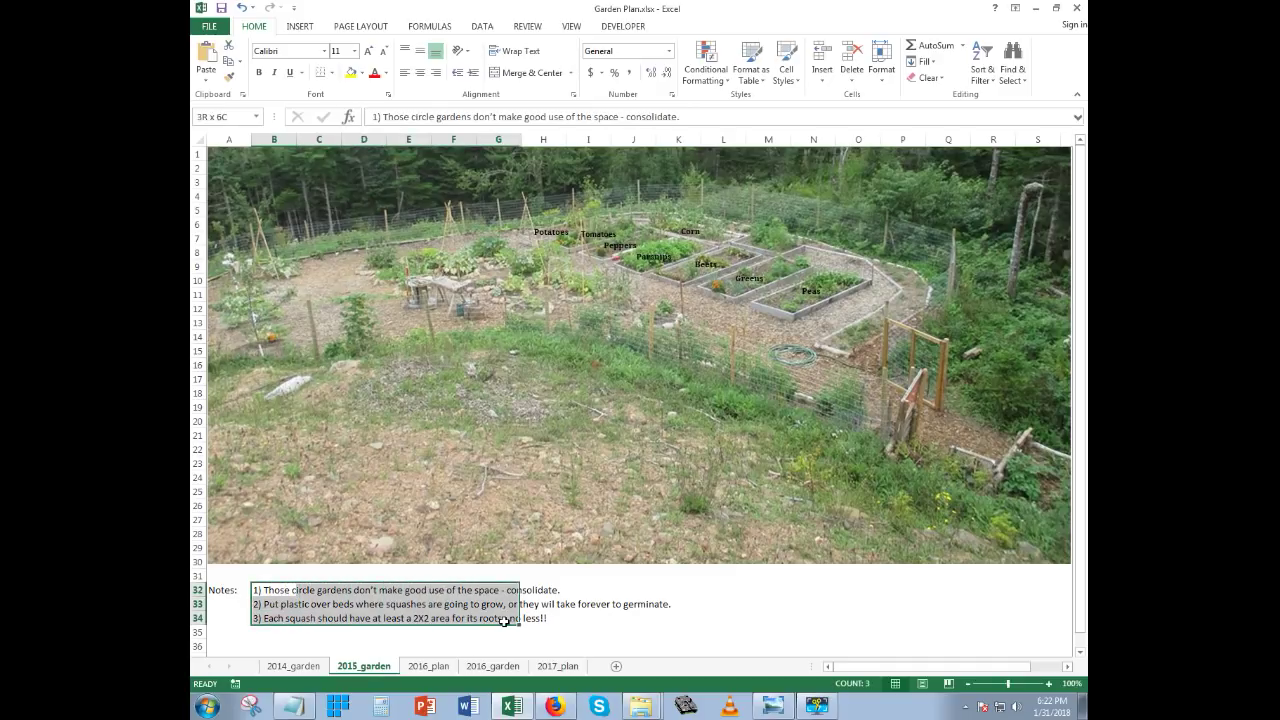
{"action": "left_click", "coordinate": [283, 620]}
{"action": "left_click", "coordinate": [284, 620]}
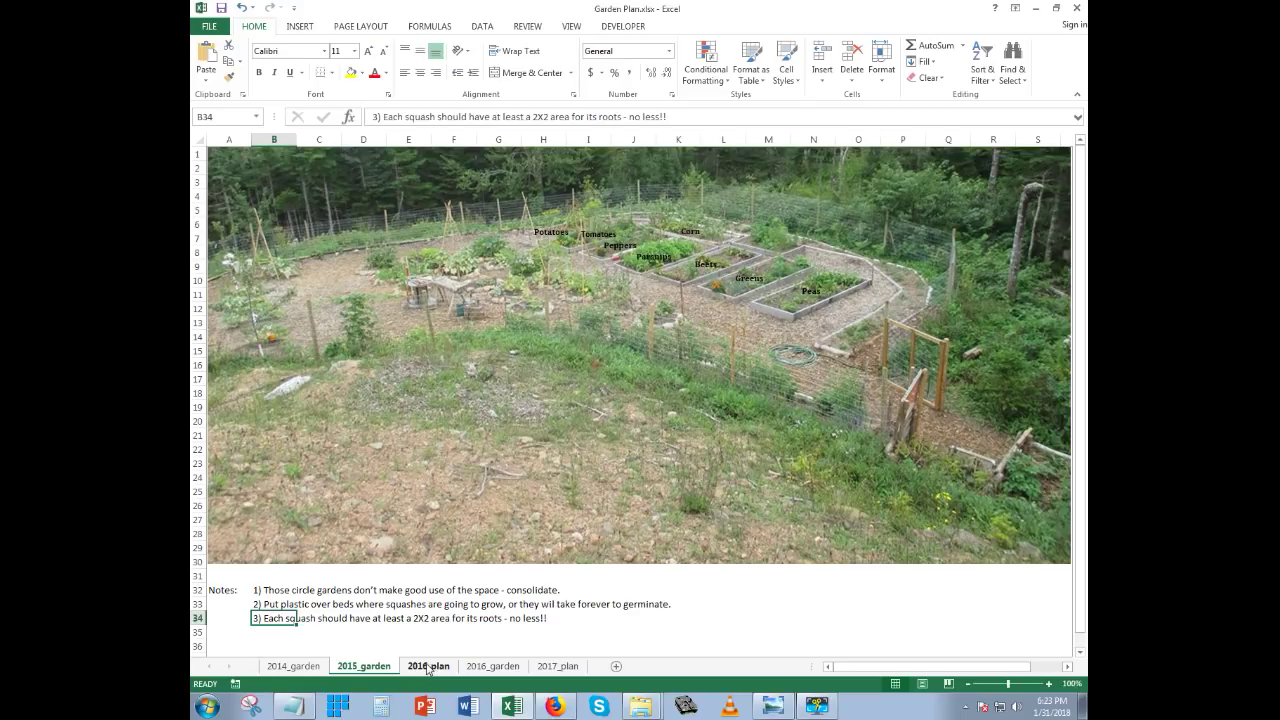
Compare the crop placement on the 2015_garden sheet with that on the 2016_plan sheet
{"action": "left_click", "coordinate": [431, 666]}
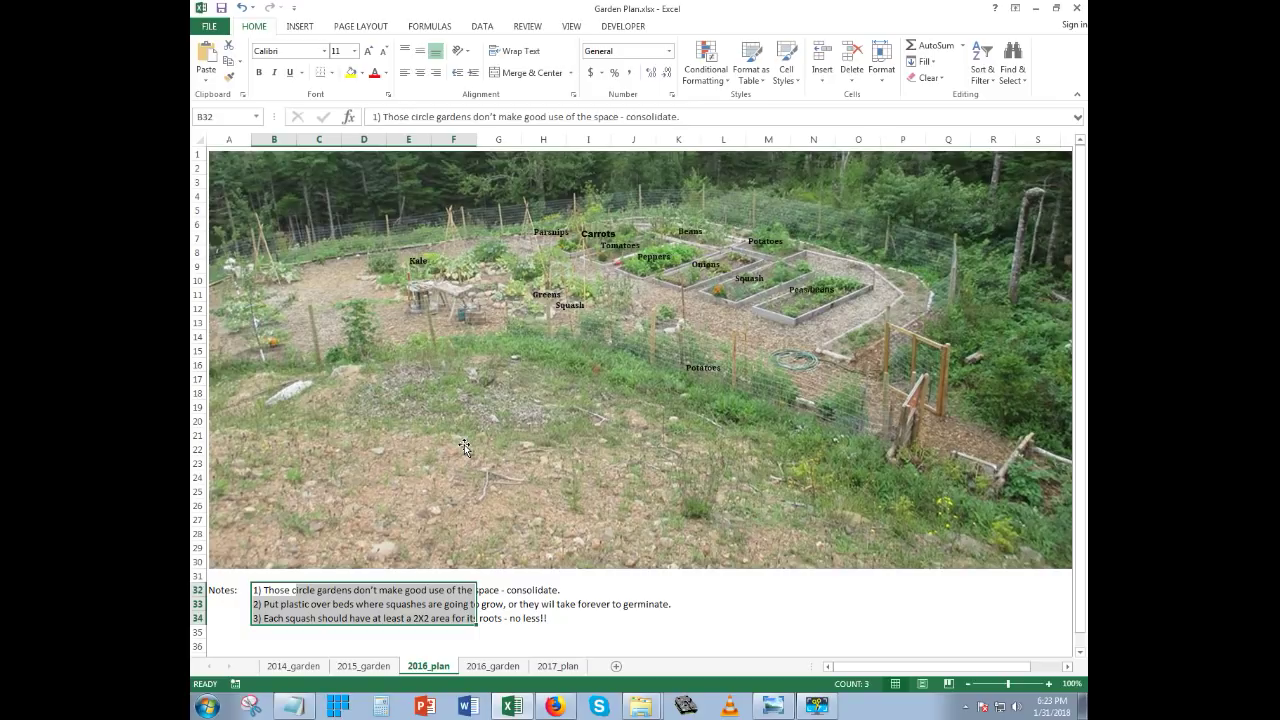
{"action": "left_click", "coordinate": [378, 667]}
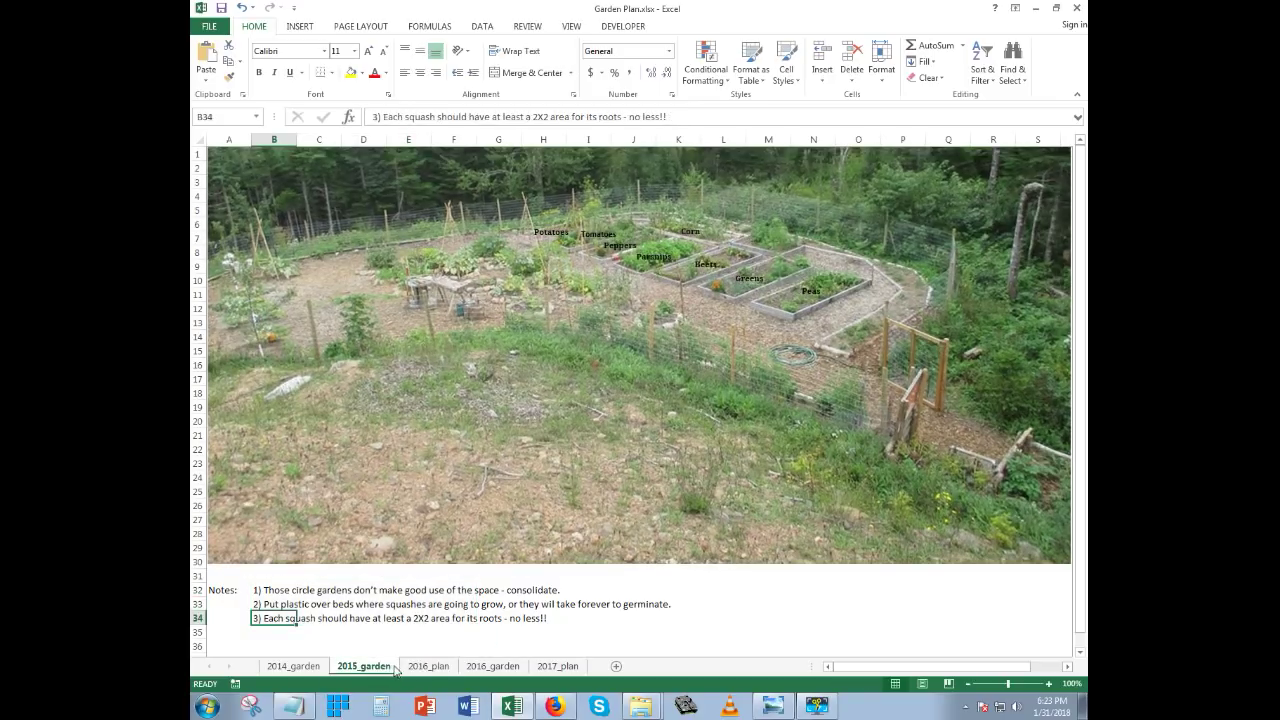
{"action": "left_click", "coordinate": [426, 667]}
{"action": "left_click", "coordinate": [376, 670]}
{"action": "left_click", "coordinate": [425, 668]}
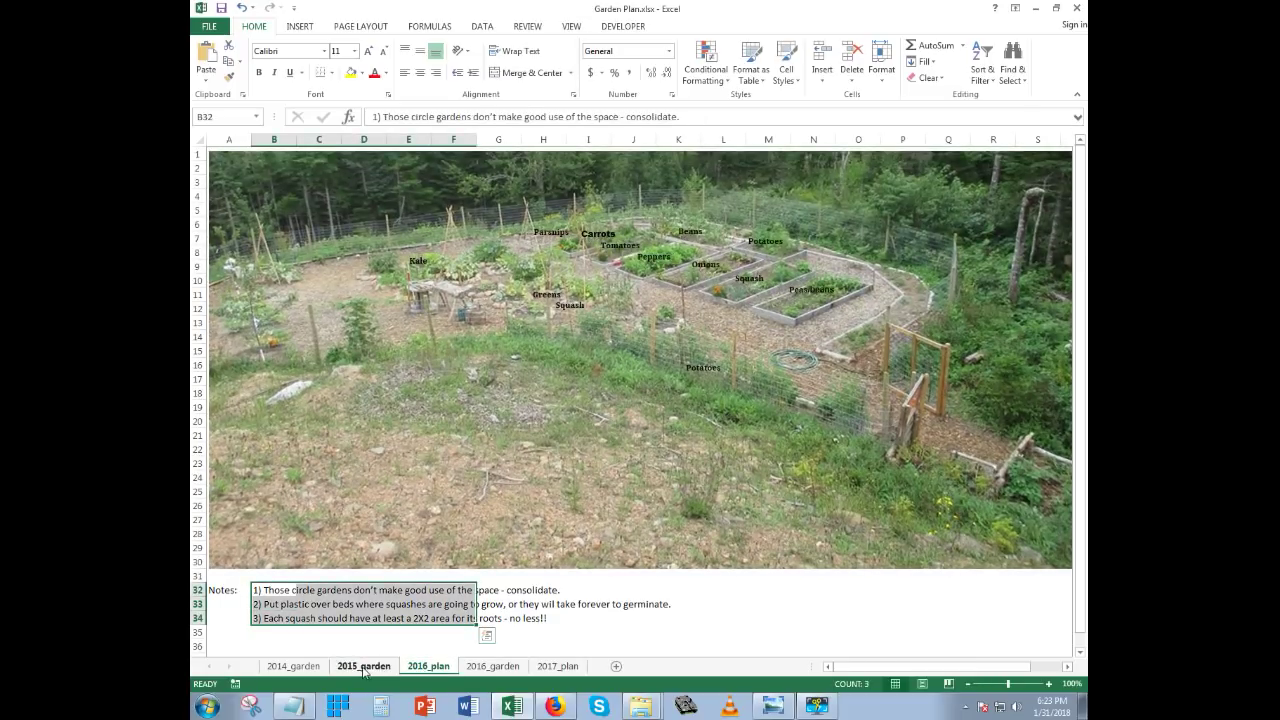
{"action": "left_click", "coordinate": [364, 668]}
{"action": "left_click", "coordinate": [420, 668]}
{"action": "left_click", "coordinate": [366, 668]}
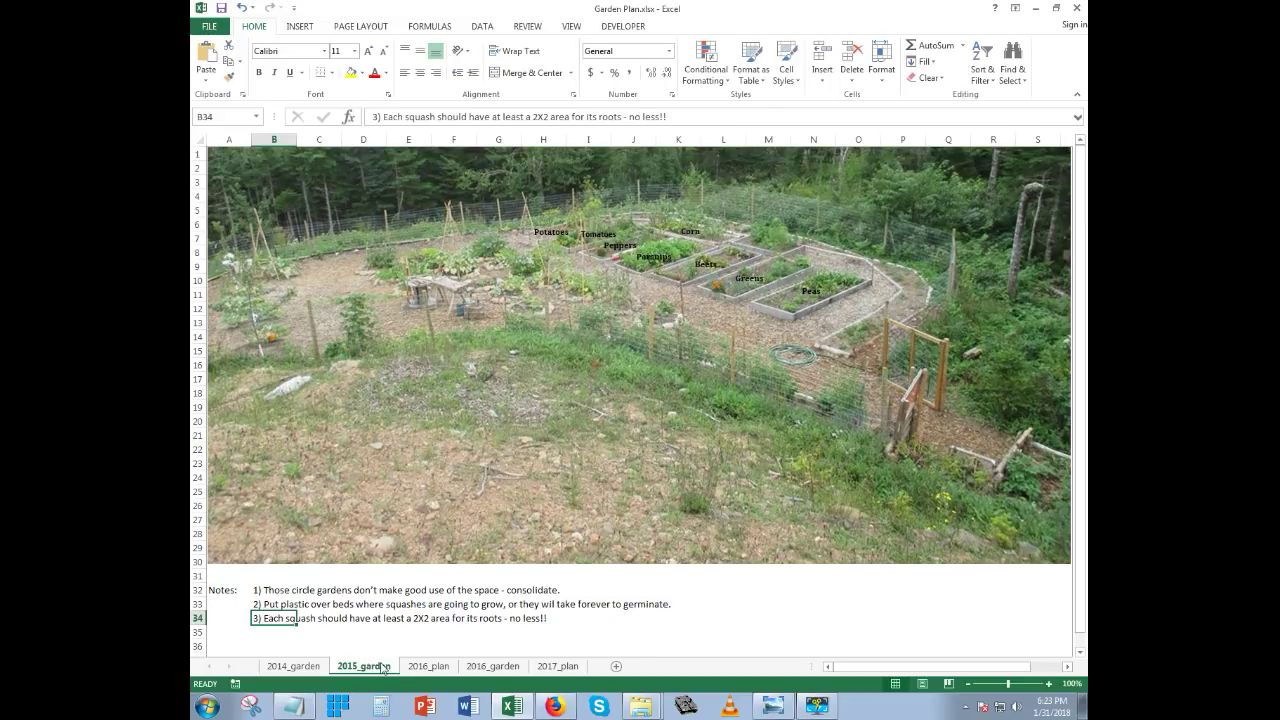
{"action": "left_click", "coordinate": [420, 668]}
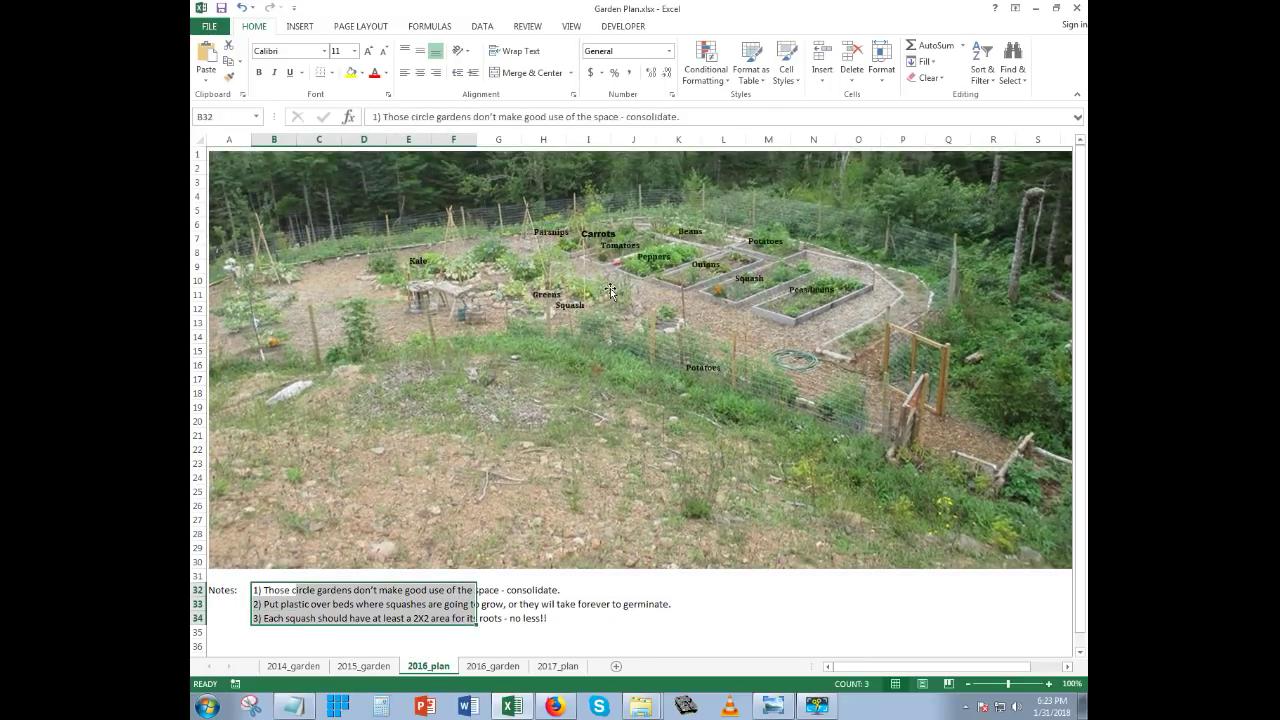
Nudge the Peppers and Onions labels slightly downward on the 2016_plan photo
{"action": "left_click", "coordinate": [640, 268]}
{"action": "left_click_drag", "start_coordinate": [645, 263], "coordinate": [695, 272]}
{"action": "left_click", "coordinate": [699, 267]}
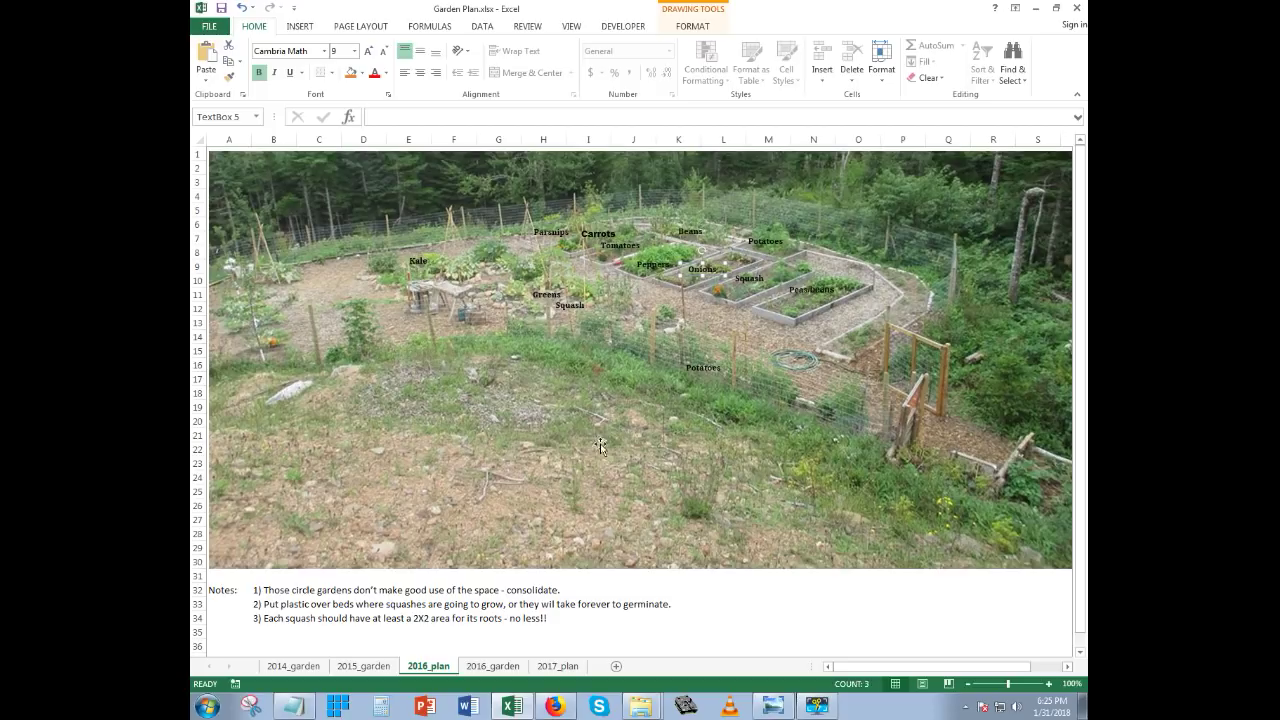
Compare the planned crop layout on 2016_plan with the actual layout on 2016_garden
{"action": "left_click", "coordinate": [497, 667]}
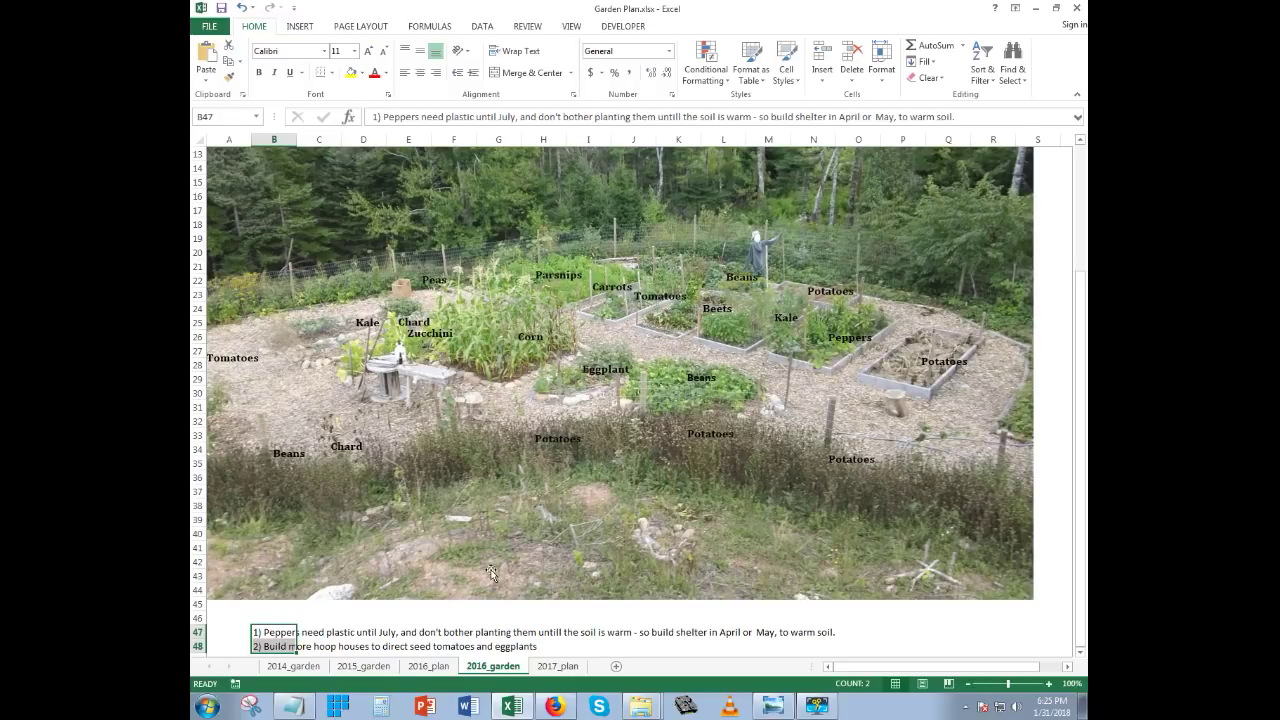
{"action": "left_click", "coordinate": [441, 668]}
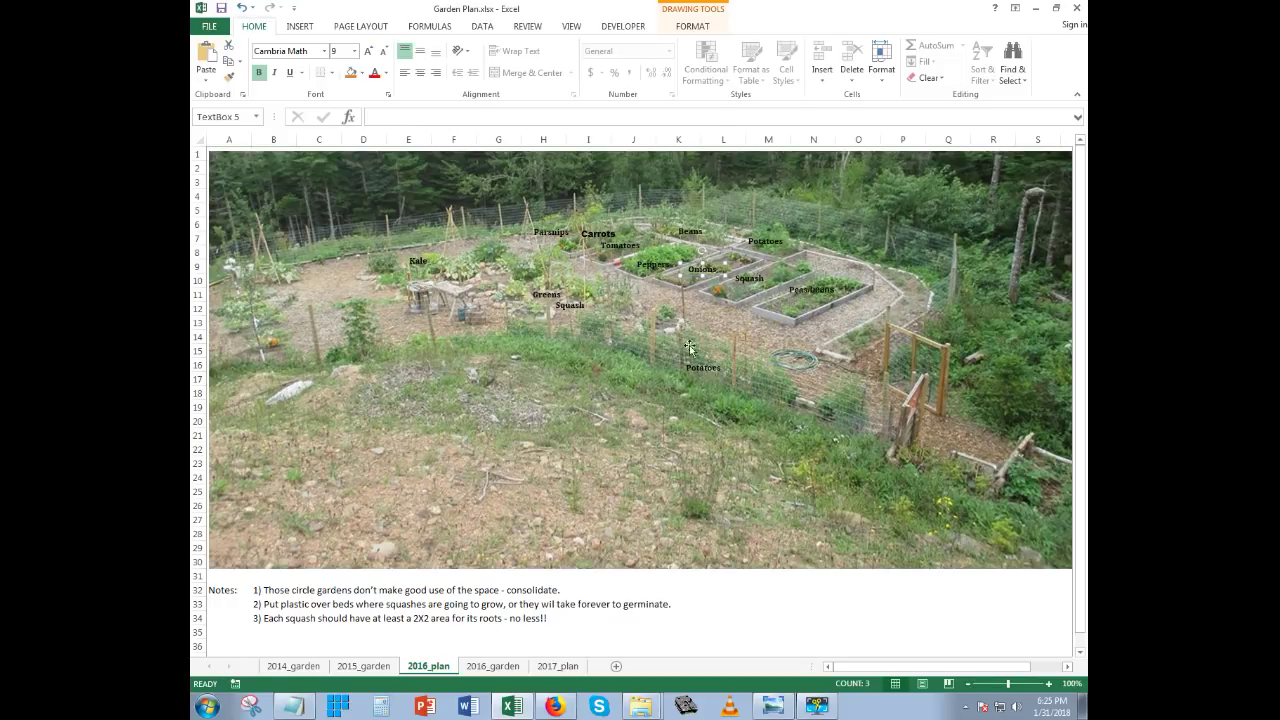
{"action": "left_click", "coordinate": [487, 667]}
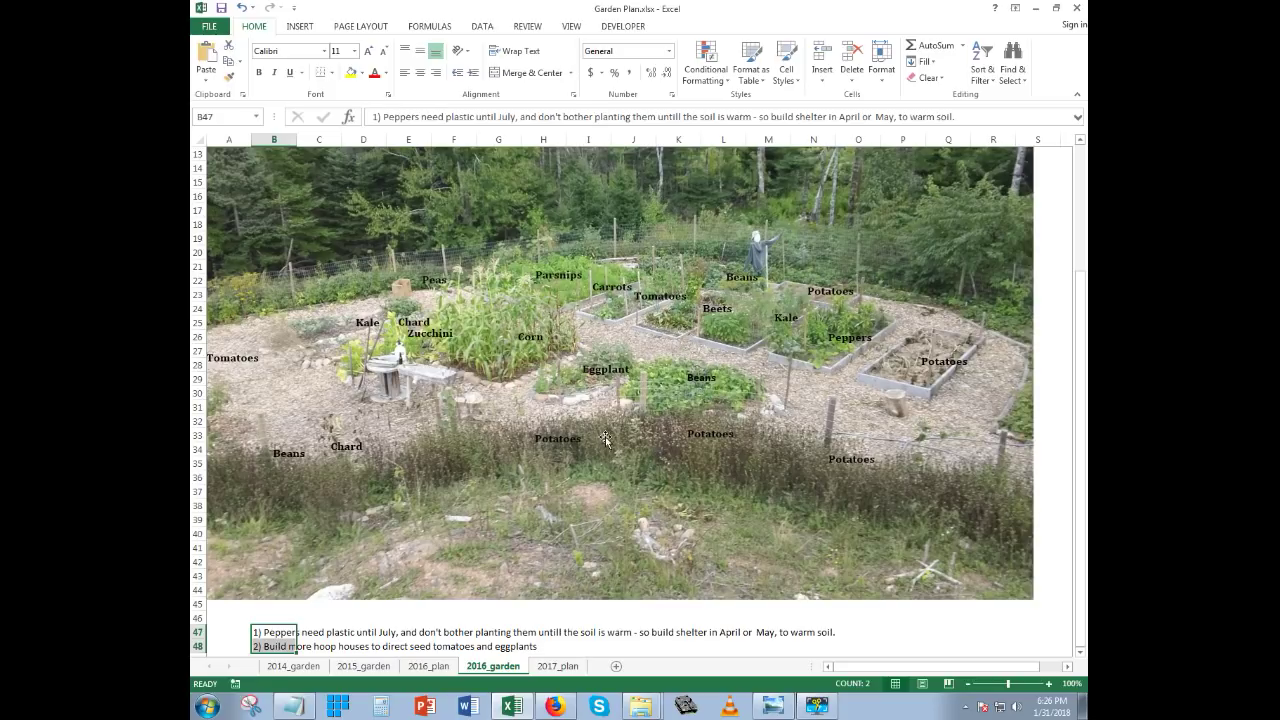
{"action": "left_click", "coordinate": [428, 666]}
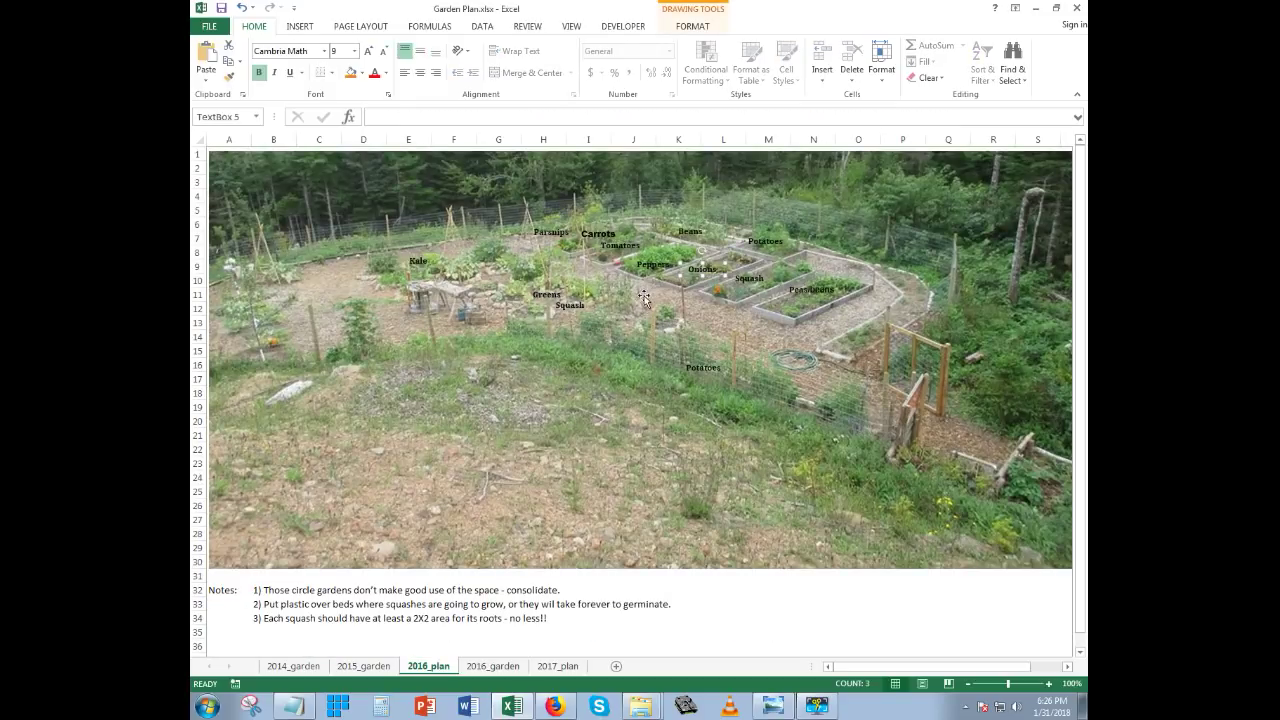
{"action": "left_click", "coordinate": [494, 666]}
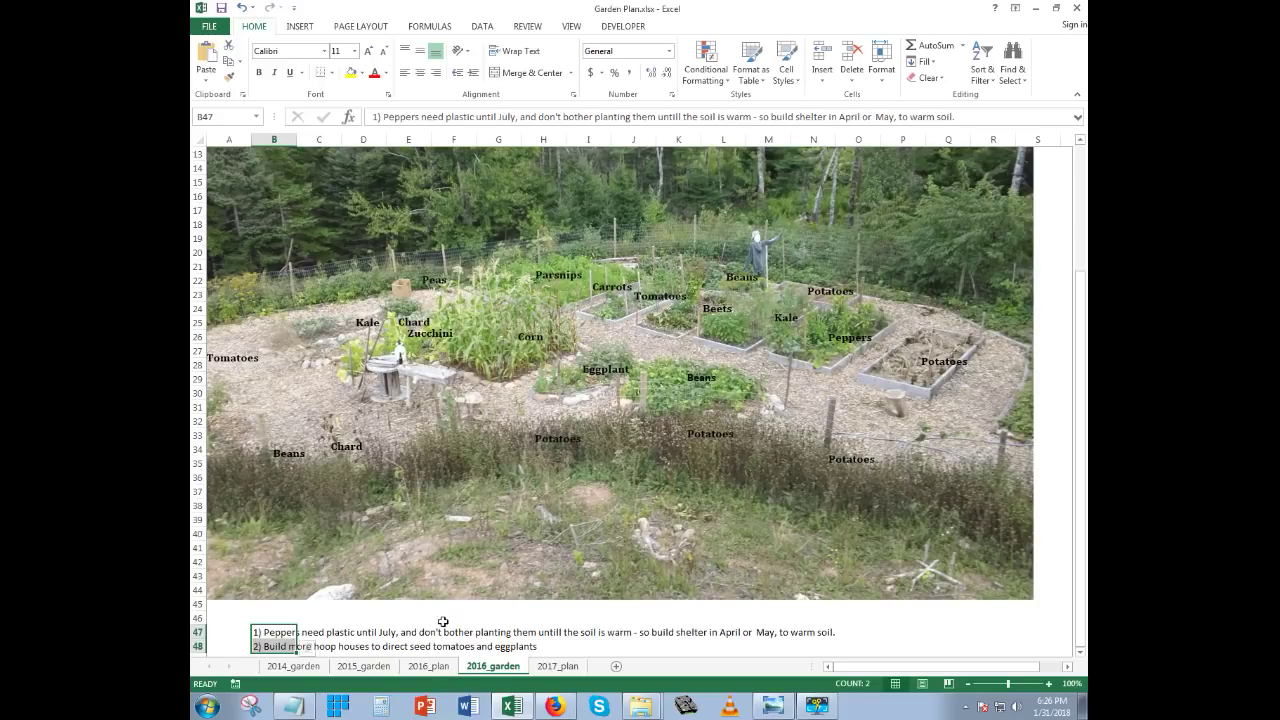
{"action": "left_click", "coordinate": [428, 666]}
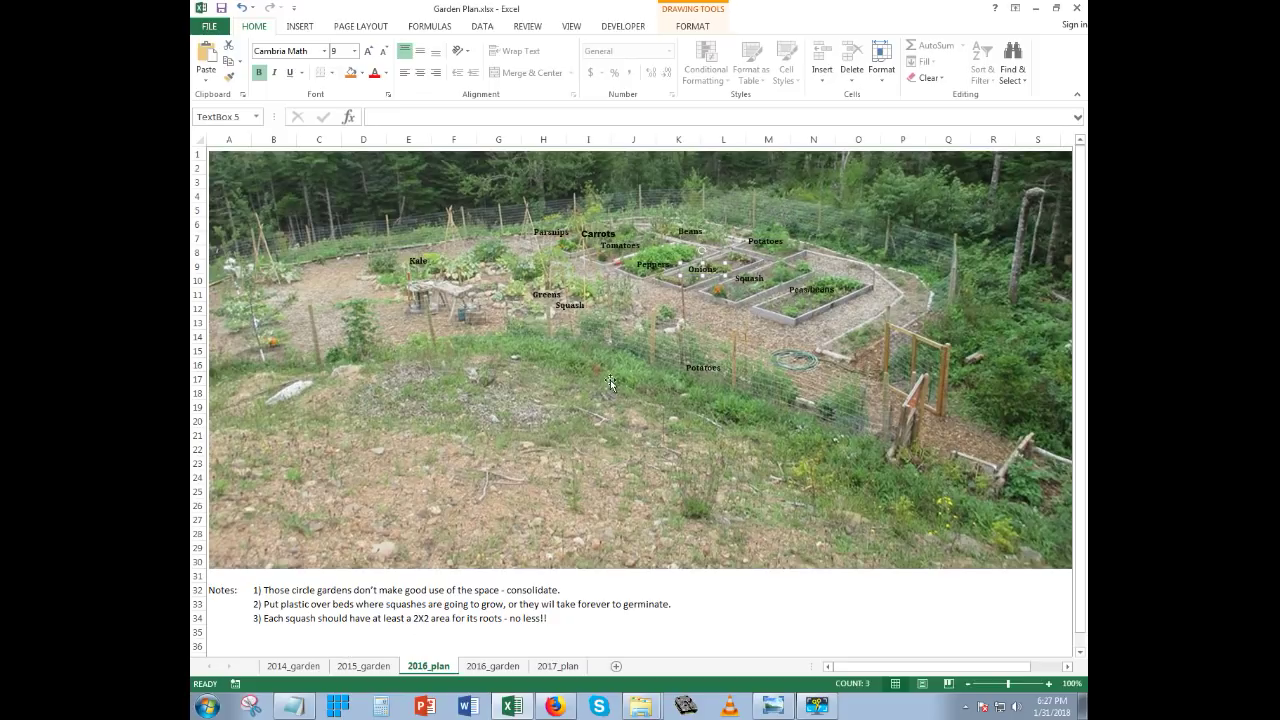
Compare the crop layout and notes on the 2014_garden sheet with those on the 2015_garden sheet
{"action": "left_click", "coordinate": [290, 667]}
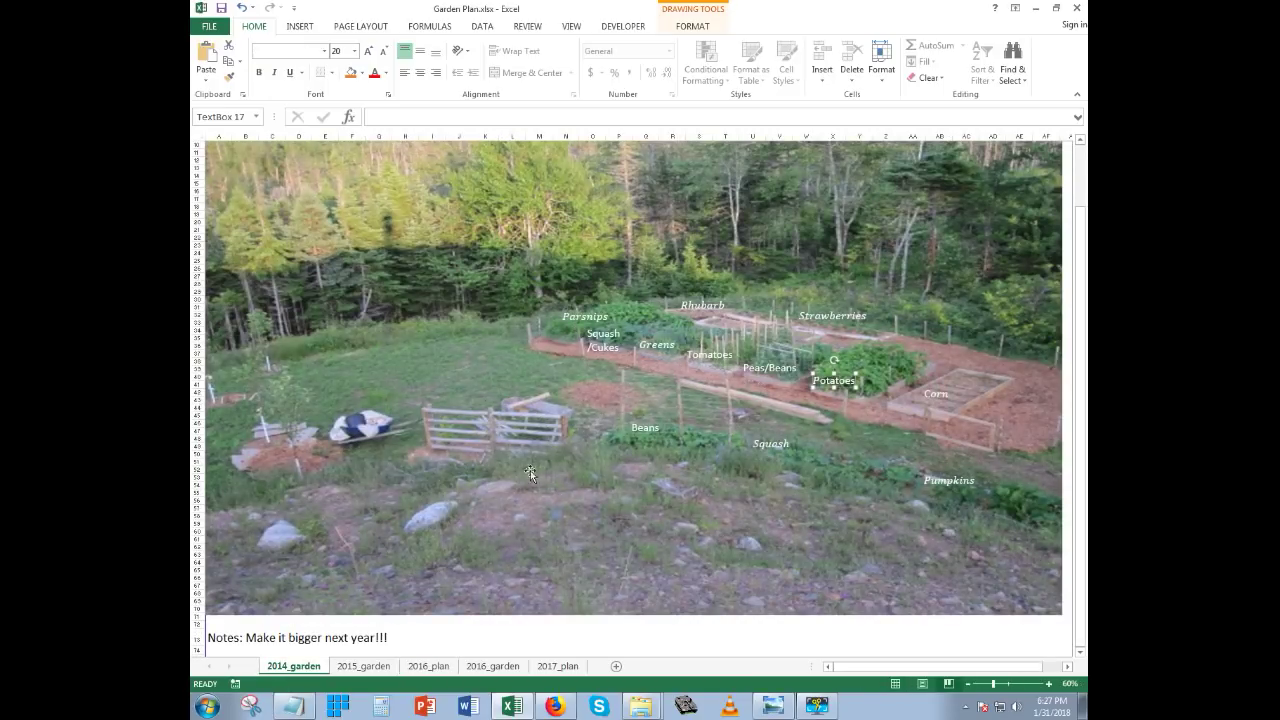
{"action": "left_click", "coordinate": [364, 666]}
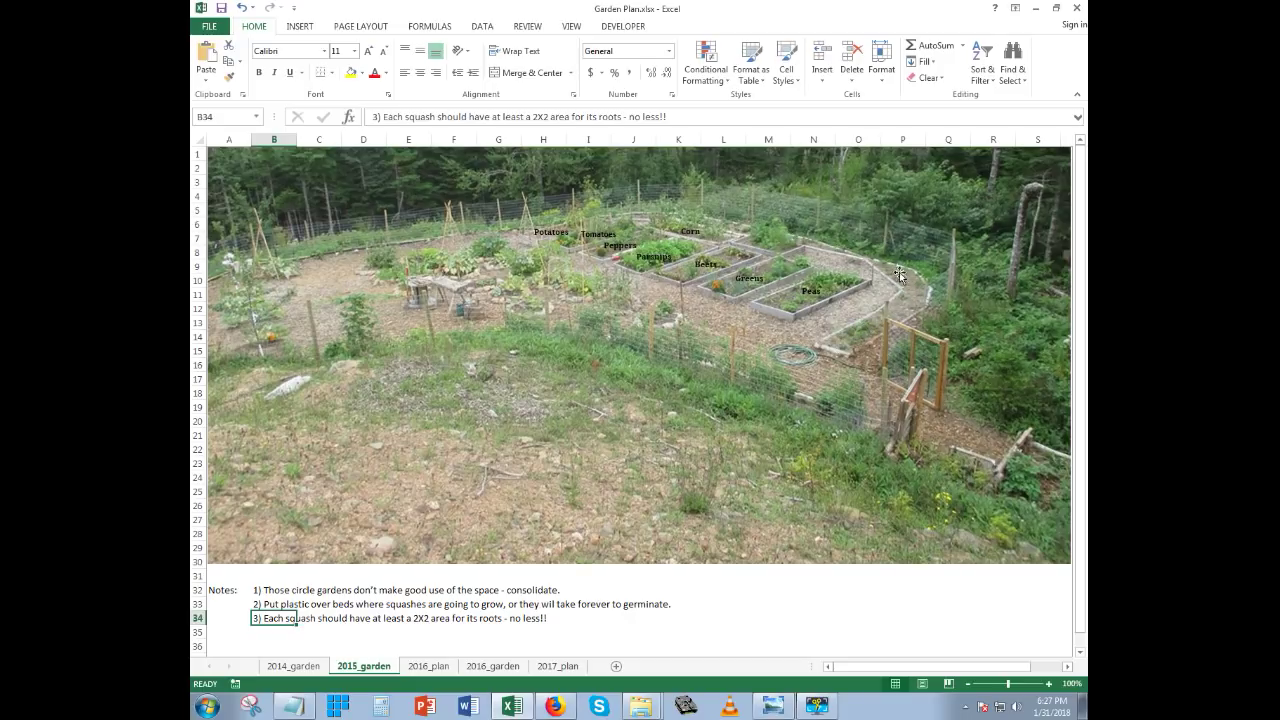
{"action": "left_click", "coordinate": [300, 666]}
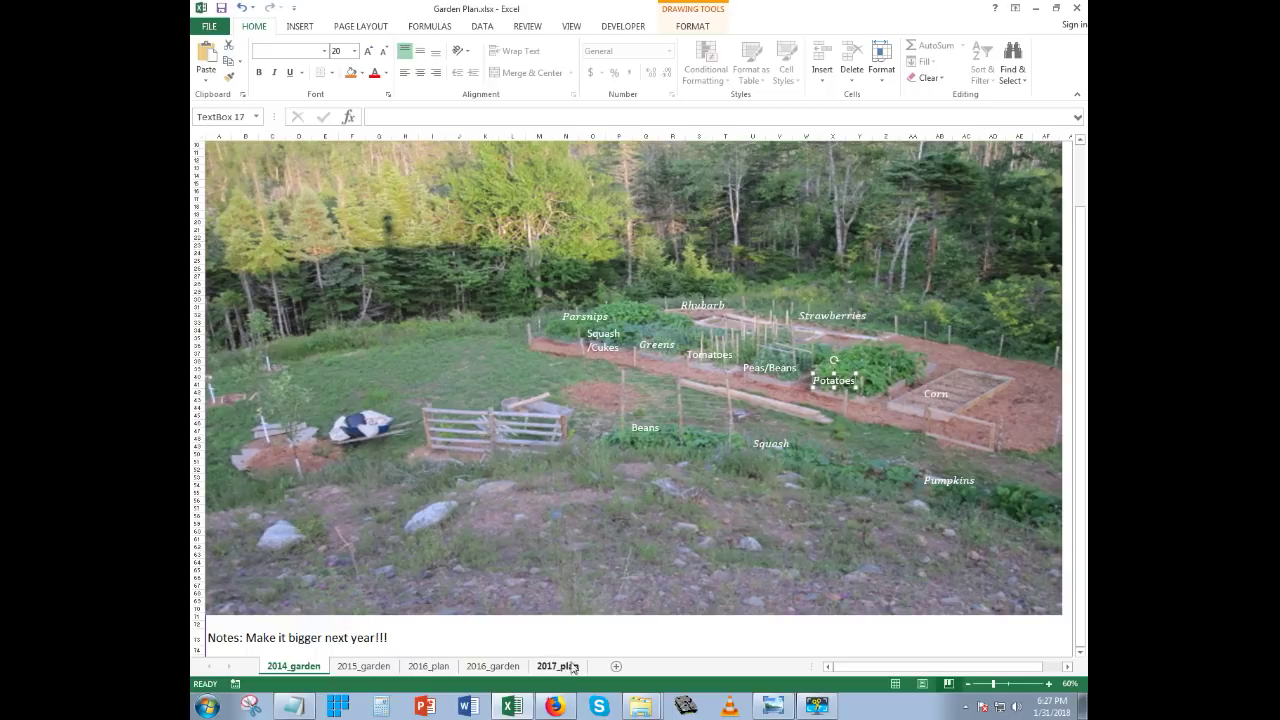
{"action": "left_click", "coordinate": [364, 666]}
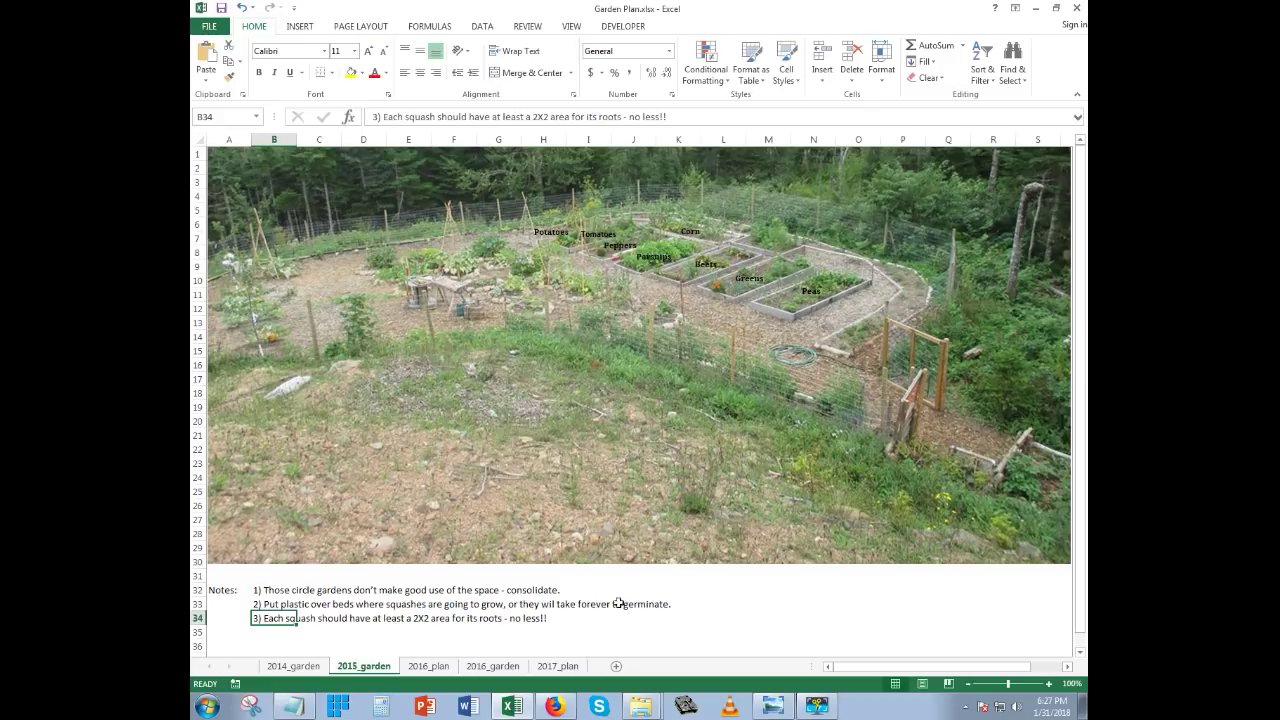
Check the 2016_plan layout against 2016_garden once more, and examine the crop labels and notes on the 2017_plan sheet
{"action": "left_click", "coordinate": [429, 666]}
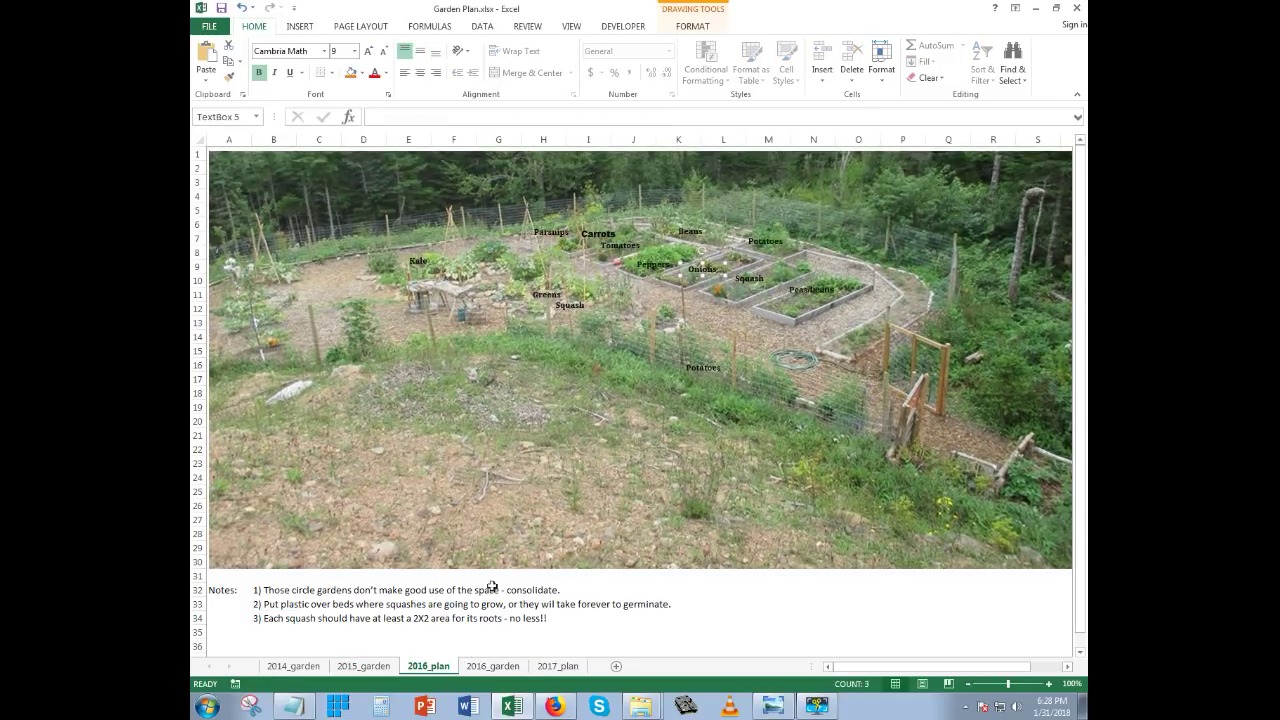
{"action": "left_click", "coordinate": [493, 666]}
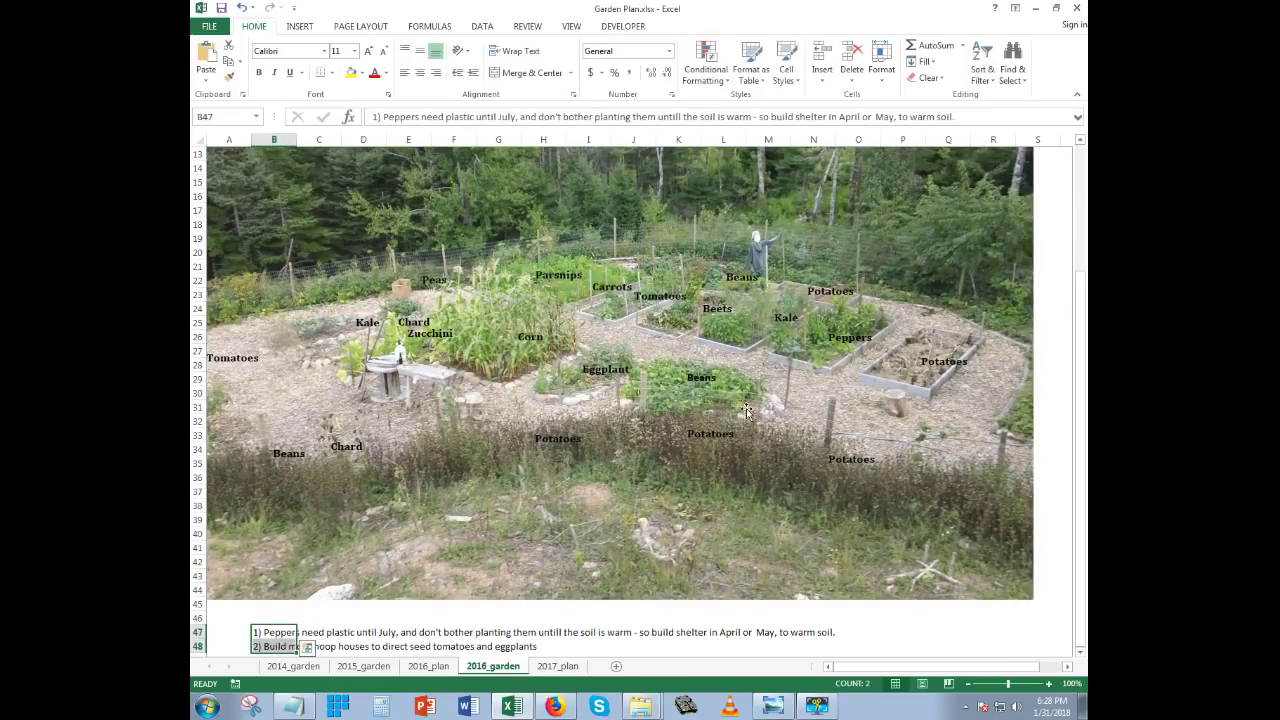
{"action": "left_click", "coordinate": [436, 670]}
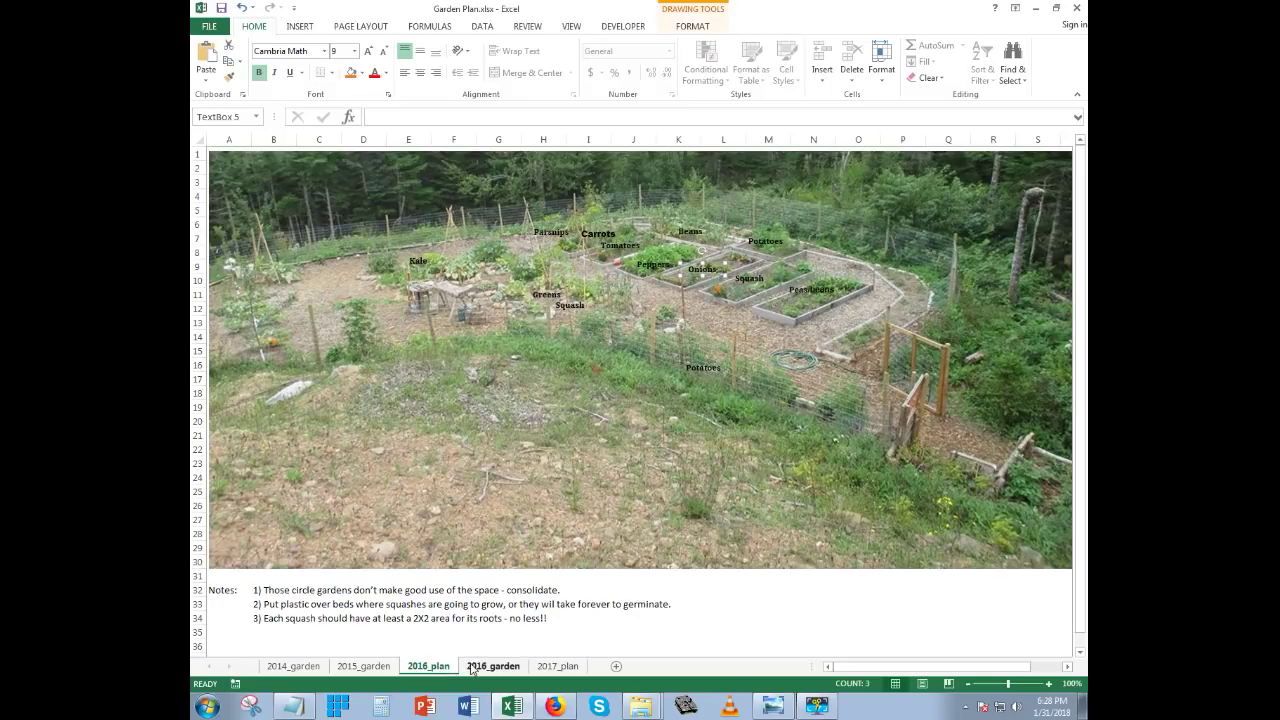
{"action": "left_click", "coordinate": [504, 668]}
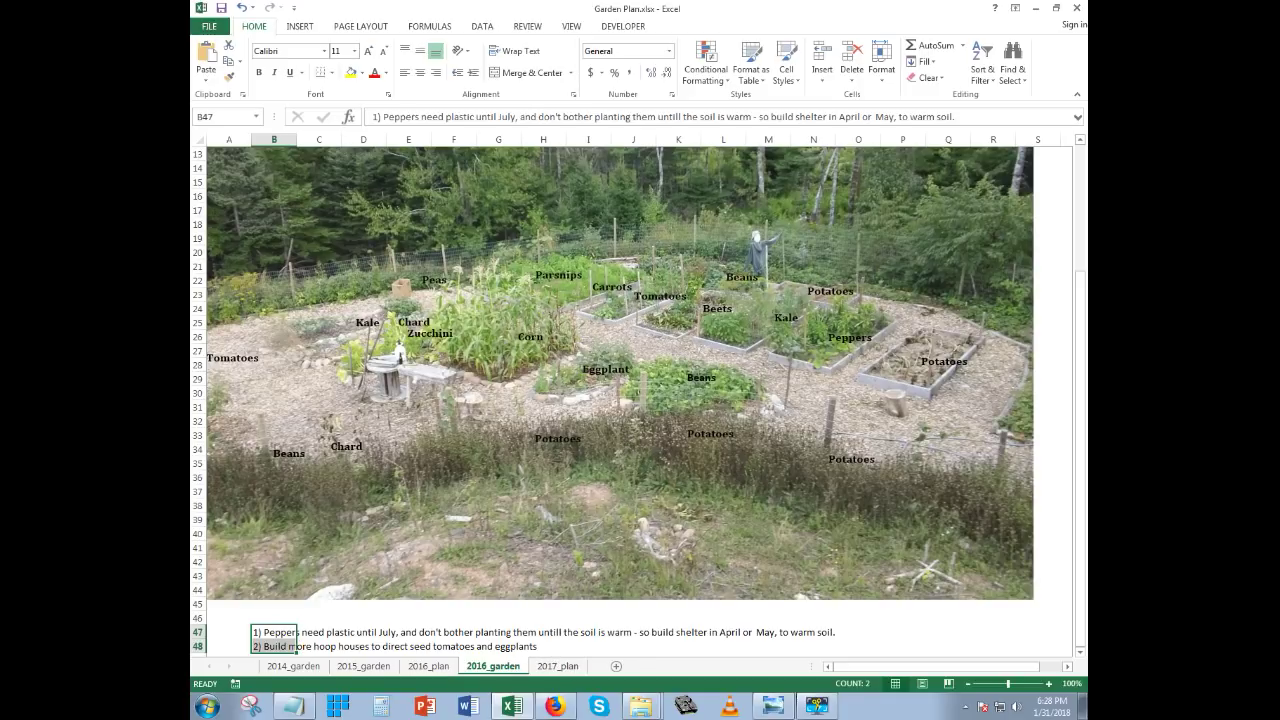
{"action": "left_click", "coordinate": [558, 667]}
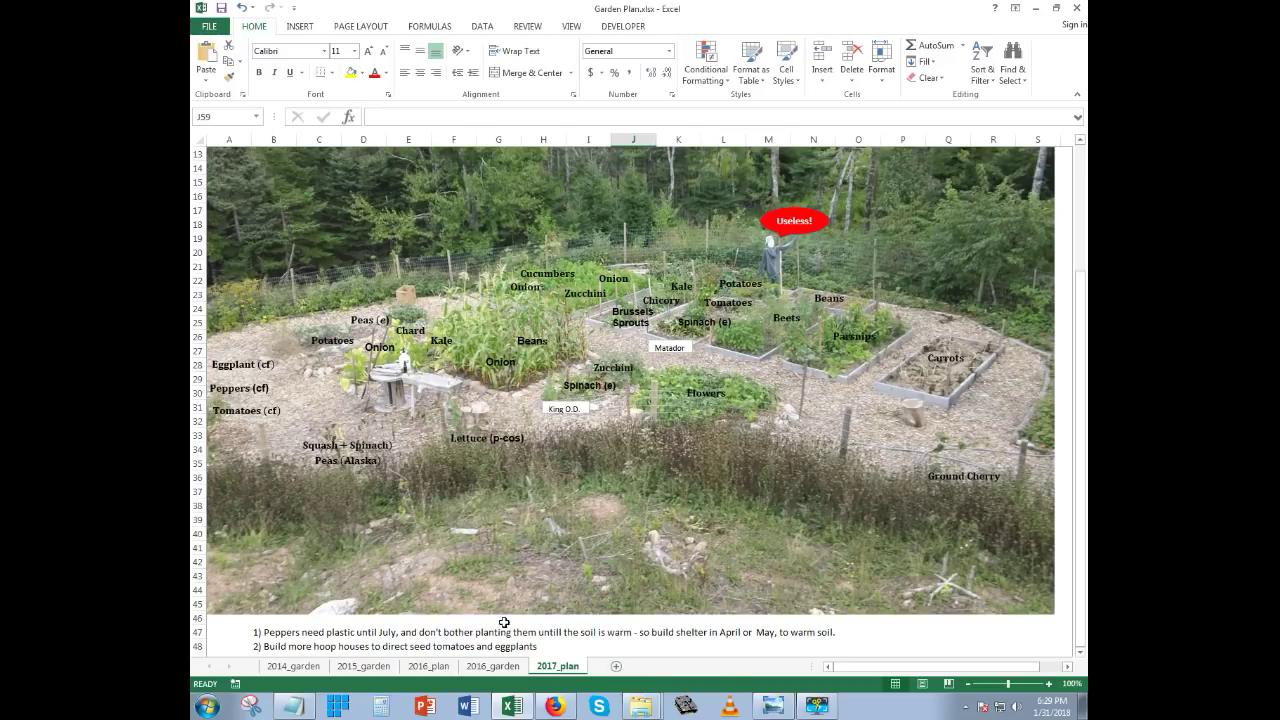
Add a new worksheet after 2017_plan and name it 2017_Garden
{"action": "left_click", "coordinate": [617, 667]}
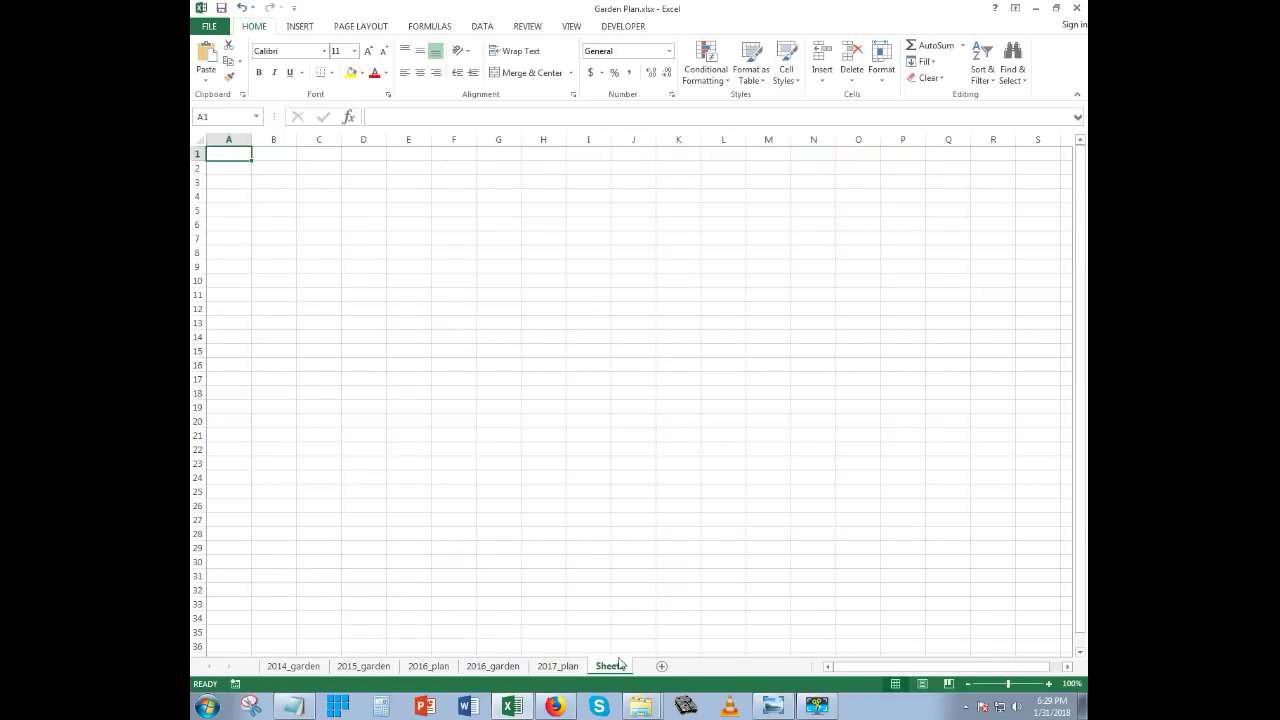
{"action": "left_click_drag", "start_coordinate": [613, 670], "coordinate": [724, 652]}
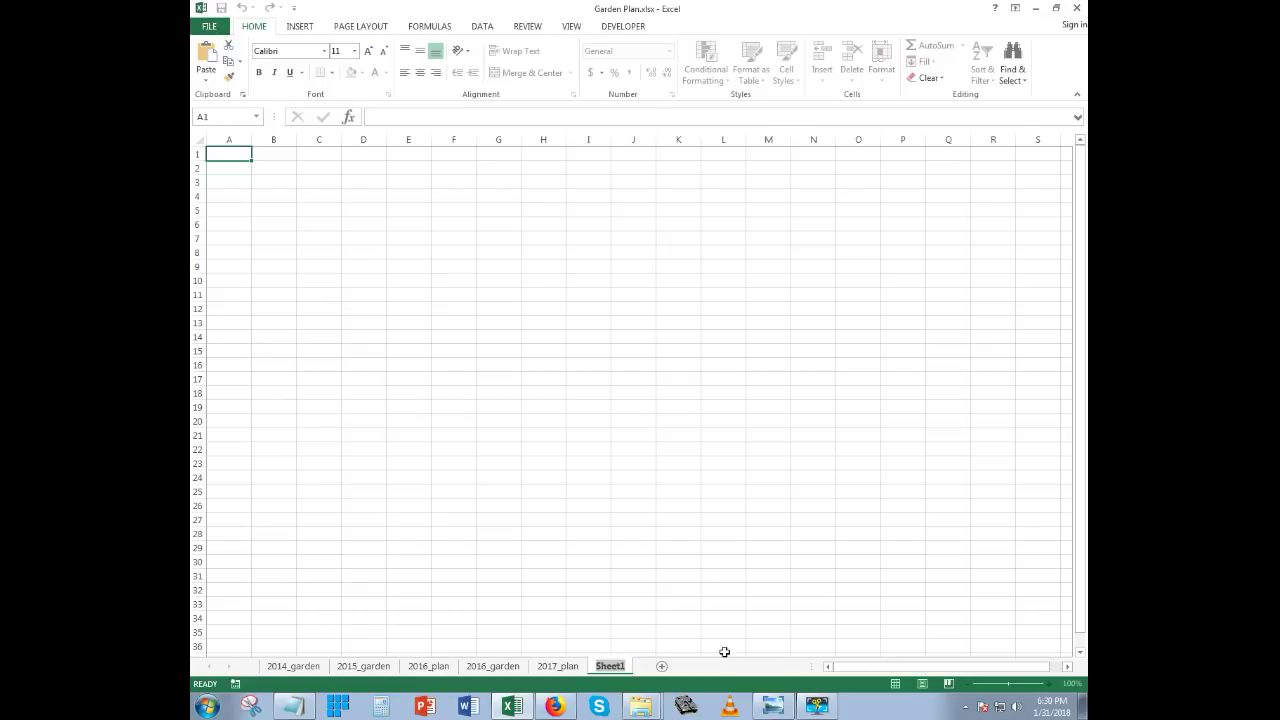
{"action": "type", "text": "20217"}
{"action": "key", "text": "BackSpace"}
{"action": "key", "text": "BackSpace"}
{"action": "key", "text": "BackSpace"}
{"action": "type", "text": "17_Garden"}
{"action": "left_click", "coordinate": [678, 604]}
Hide the gridlines on the 2017_Garden sheet and return to cell A1
{"action": "left_click_drag", "start_coordinate": [368, 193], "coordinate": [878, 465]}
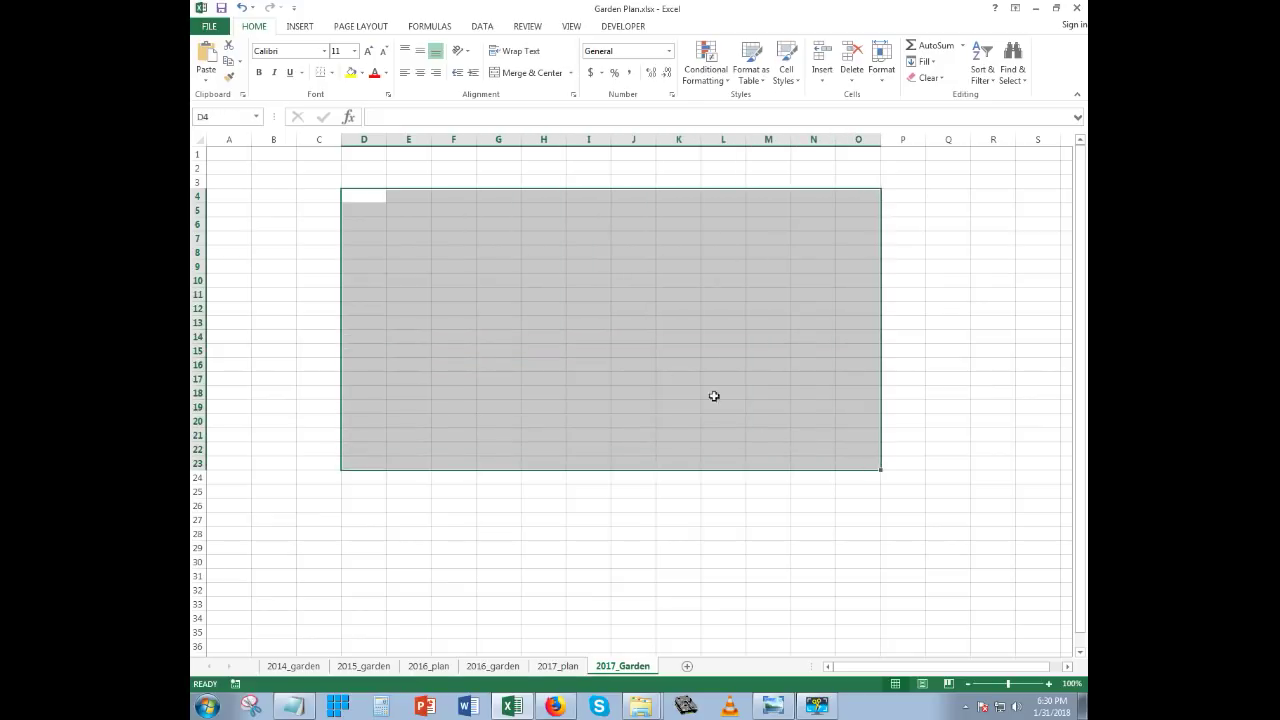
{"action": "left_click", "coordinate": [314, 243]}
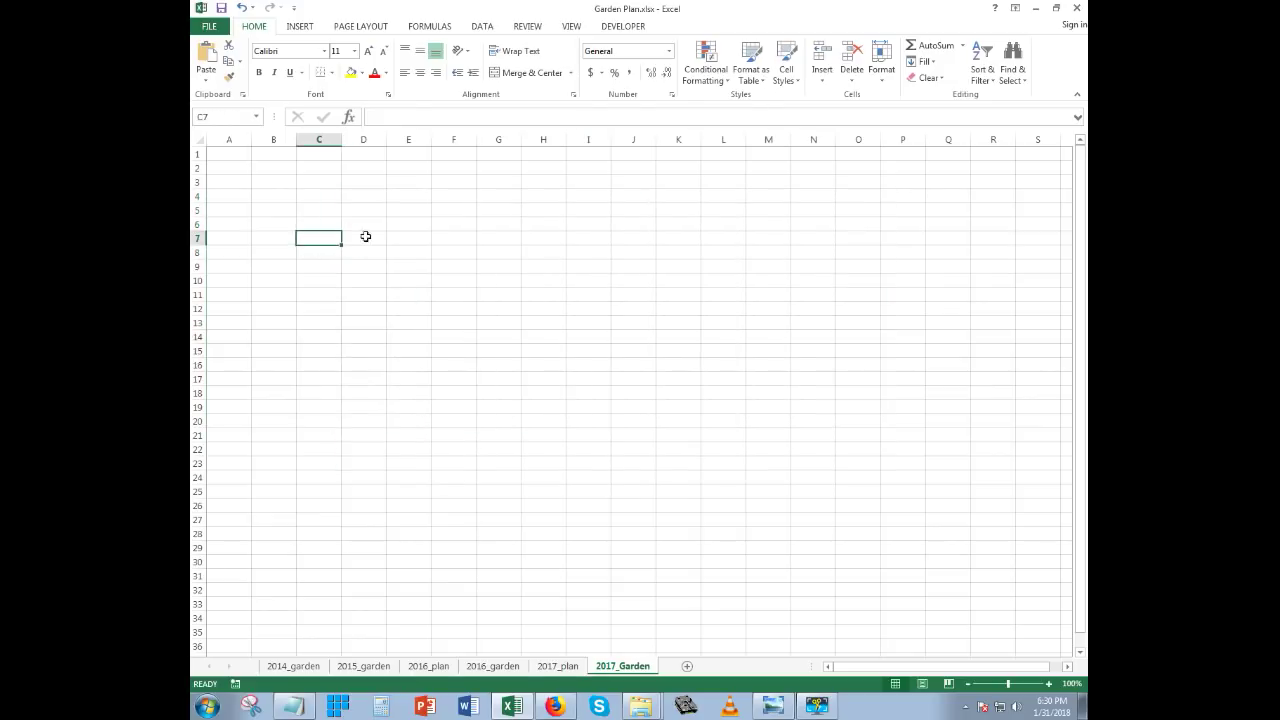
{"action": "left_click", "coordinate": [573, 28]}
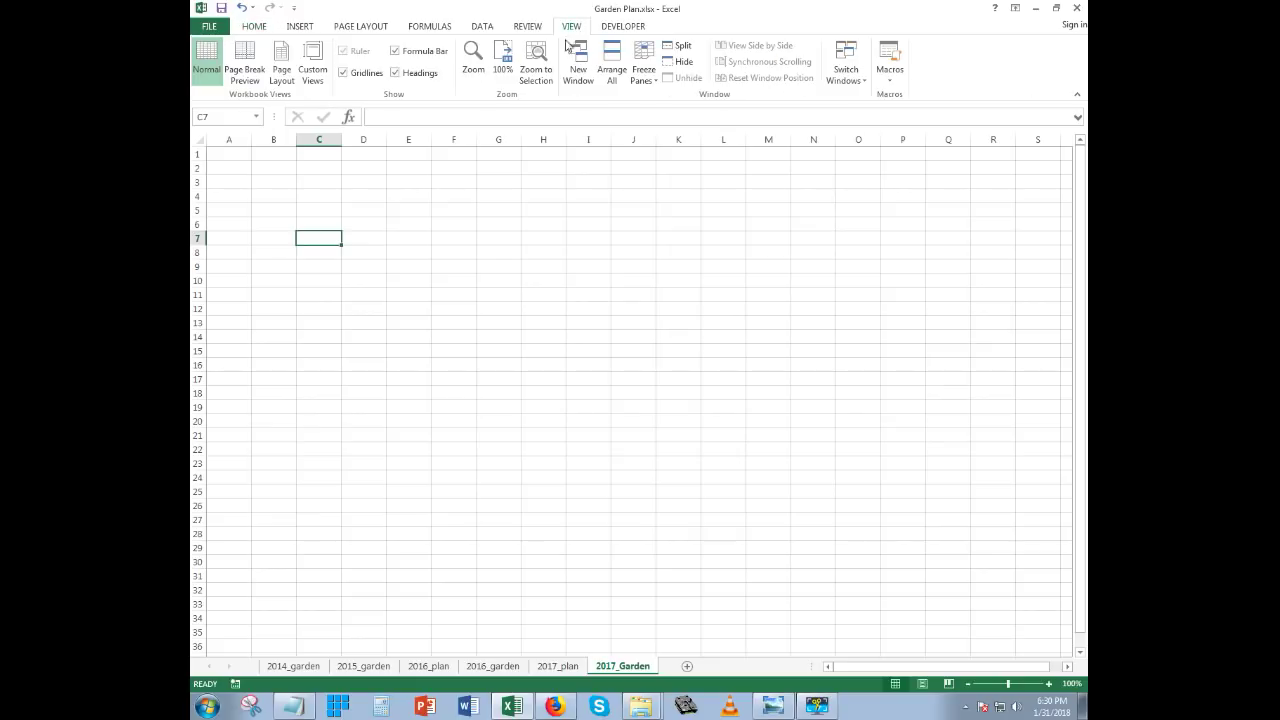
{"action": "left_click", "coordinate": [344, 73]}
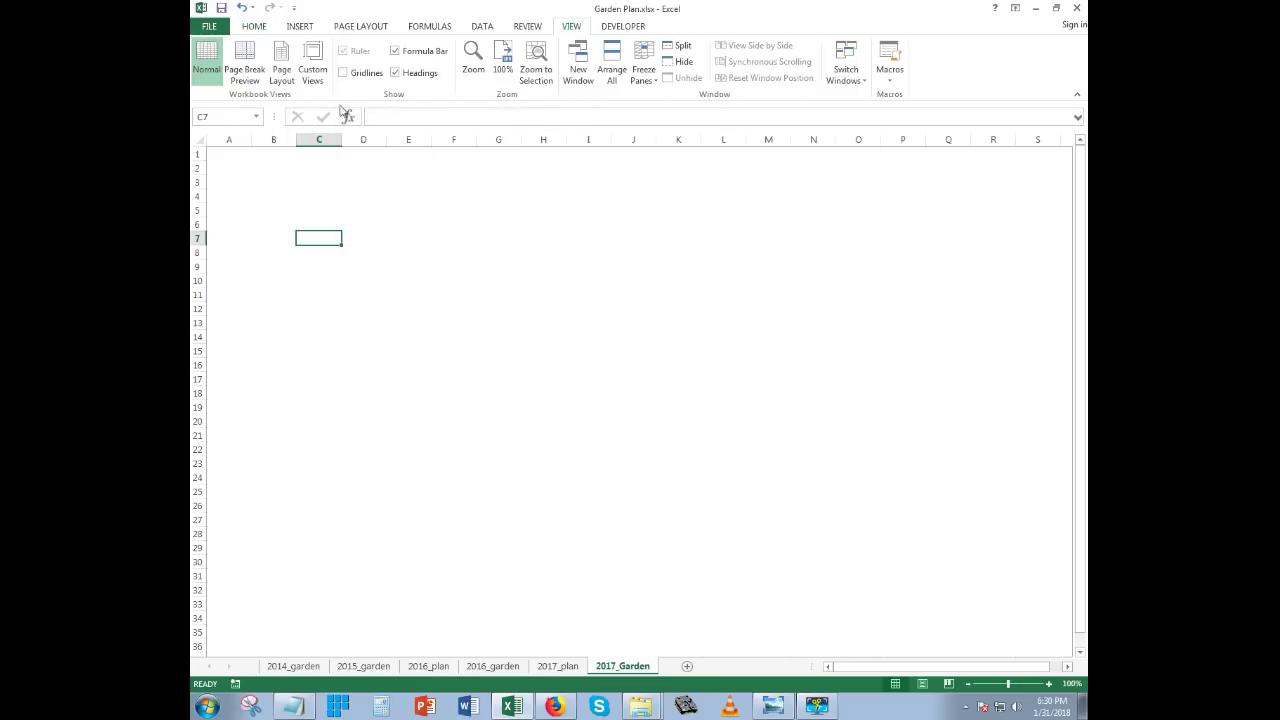
{"action": "left_click", "coordinate": [357, 197]}
{"action": "key", "text": "ctrl+Home"}
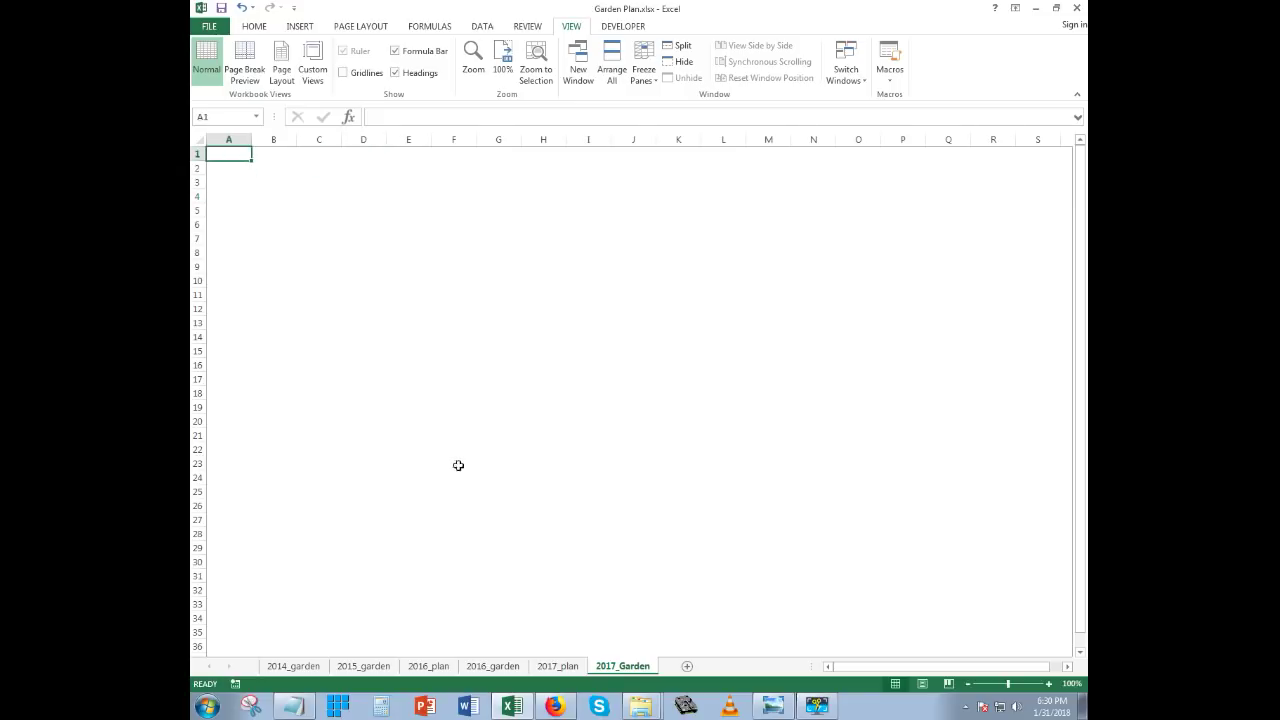
Rename the new sheet as 2017_garden with a lowercase g, and select cell A1
{"action": "double_click", "coordinate": [628, 667]}
{"action": "left_click", "coordinate": [628, 666]}
{"action": "key", "text": "BackSpace"}
{"action": "type", "text": "g"}
{"action": "left_click", "coordinate": [588, 490]}
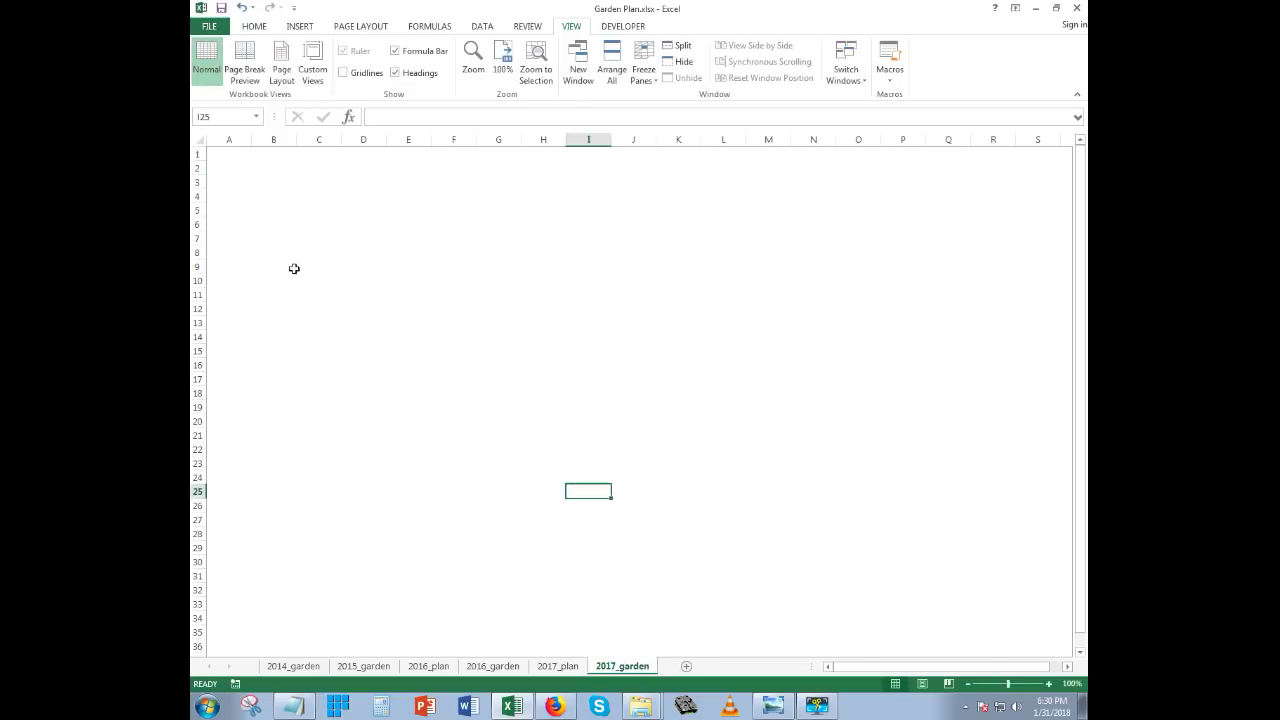
{"action": "left_click", "coordinate": [233, 157]}
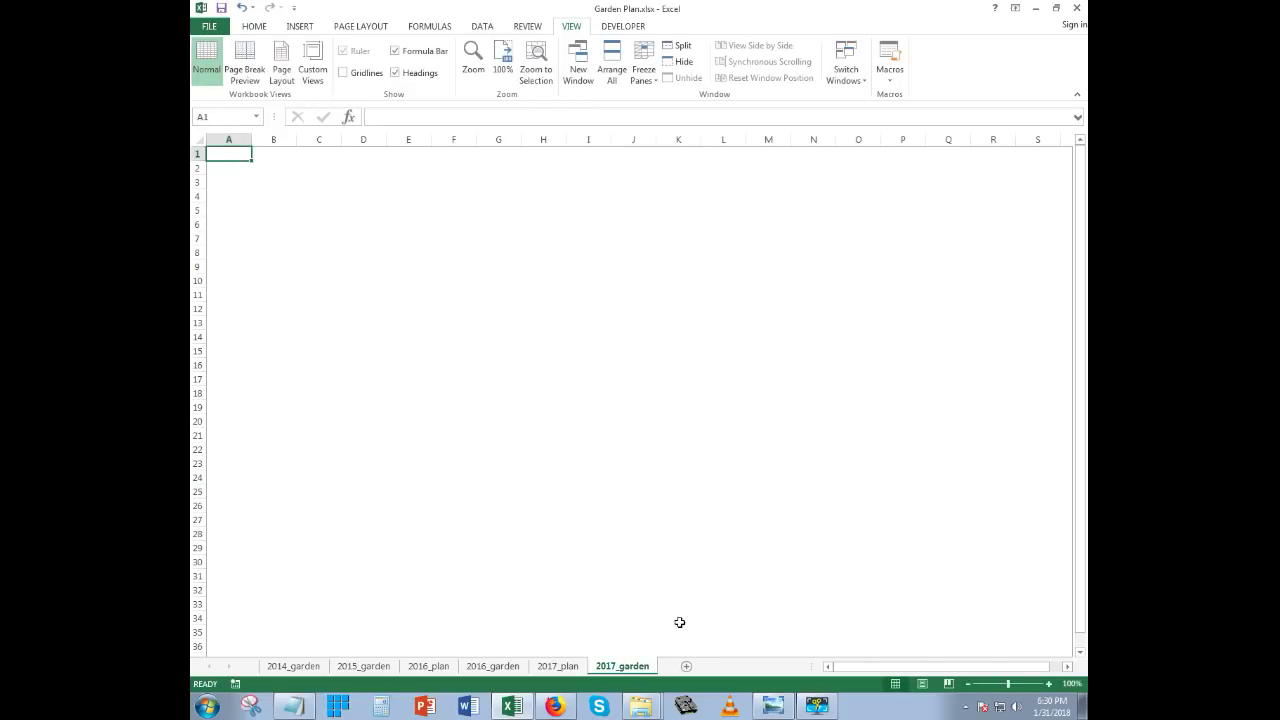
Switch to Windows Photo Viewer and browse the garden photos from DSC00625.JPG through DSC00650.JPG for an overview shot
{"action": "left_click", "coordinate": [773, 706]}
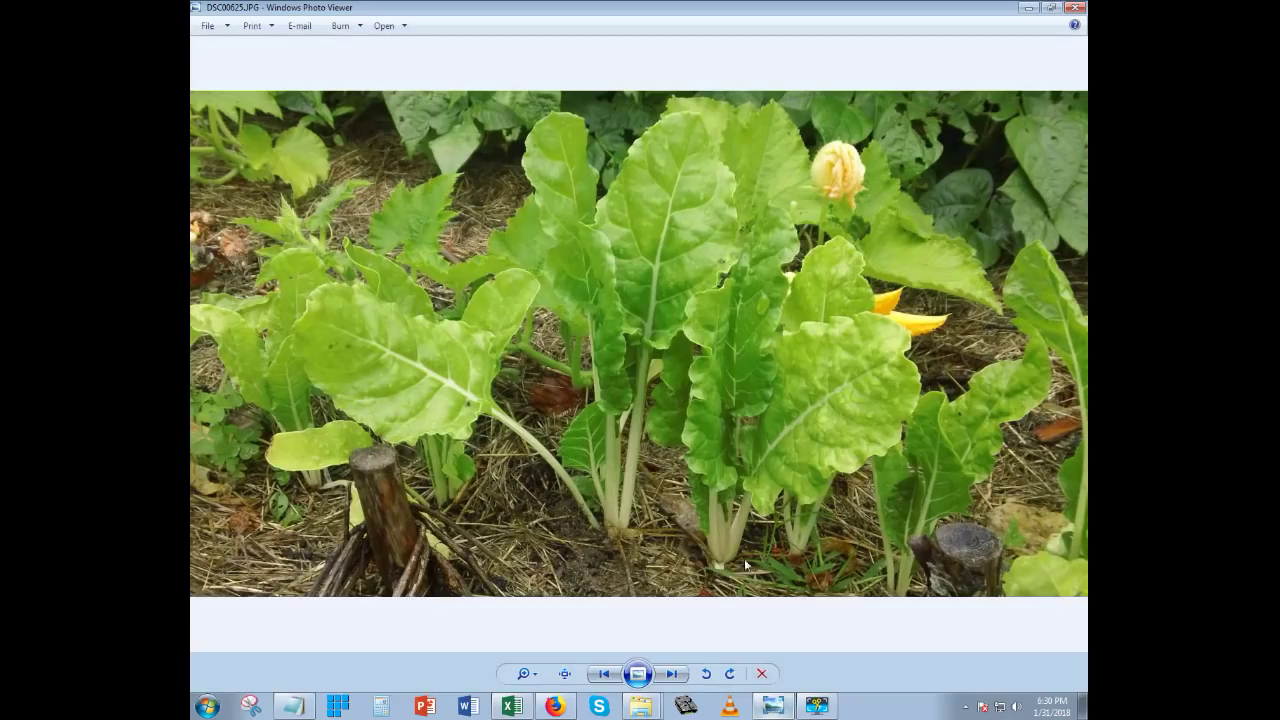
{"action": "left_click", "coordinate": [671, 674]}
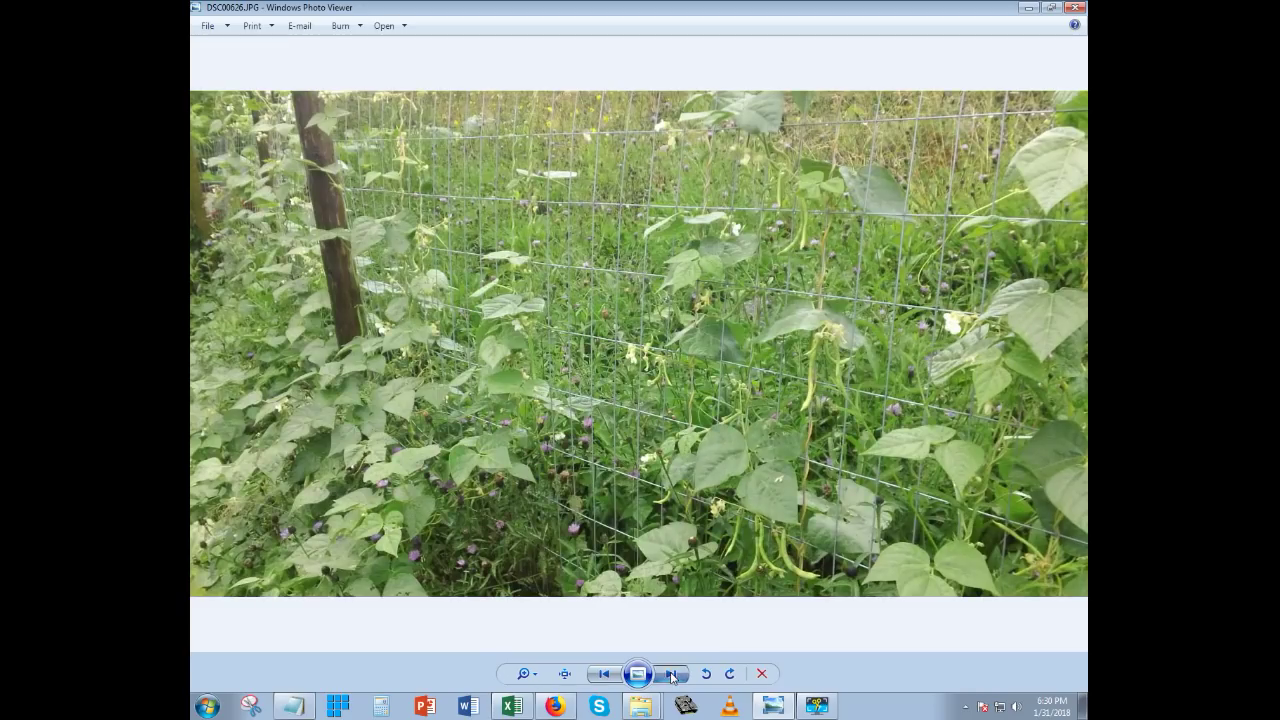
{"action": "left_click", "coordinate": [671, 674]}
{"action": "left_click", "coordinate": [671, 674]}
{"action": "left_click", "coordinate": [671, 674]}
{"action": "left_click", "coordinate": [671, 674]}
{"action": "left_click", "coordinate": [671, 674]}
{"action": "left_click", "coordinate": [671, 674]}
{"action": "left_click", "coordinate": [671, 674]}
{"action": "left_click", "coordinate": [671, 674]}
{"action": "left_click", "coordinate": [671, 674]}
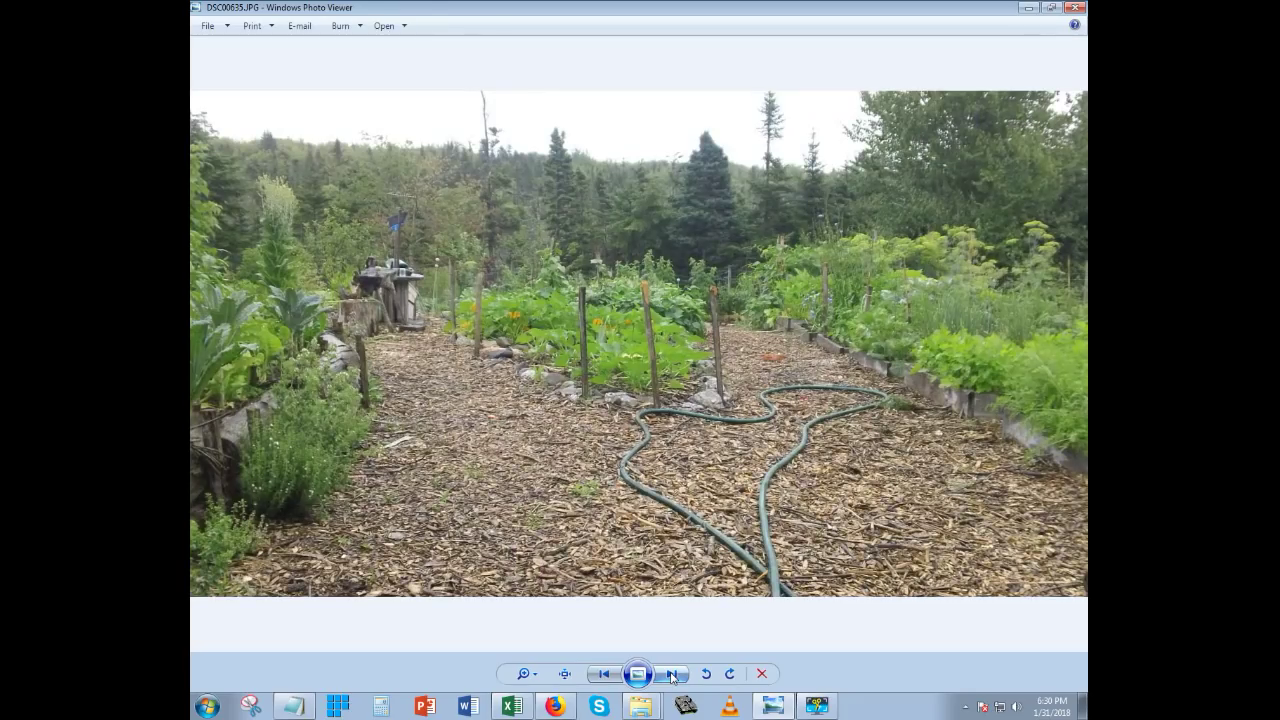
{"action": "left_click", "coordinate": [671, 674]}
{"action": "left_click", "coordinate": [671, 674]}
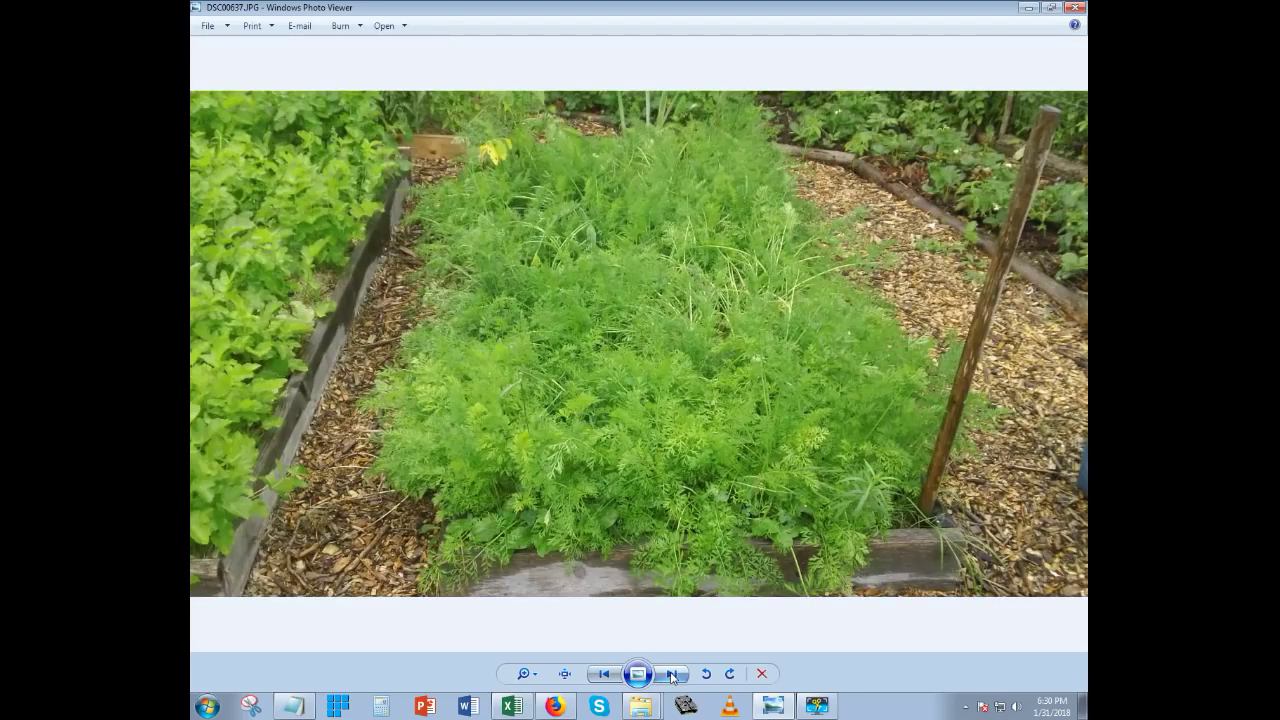
{"action": "left_click", "coordinate": [671, 674]}
{"action": "left_click", "coordinate": [671, 674]}
{"action": "left_click", "coordinate": [671, 674]}
{"action": "left_click", "coordinate": [671, 674]}
{"action": "left_click", "coordinate": [671, 674]}
{"action": "left_click", "coordinate": [671, 674]}
{"action": "left_click", "coordinate": [671, 674]}
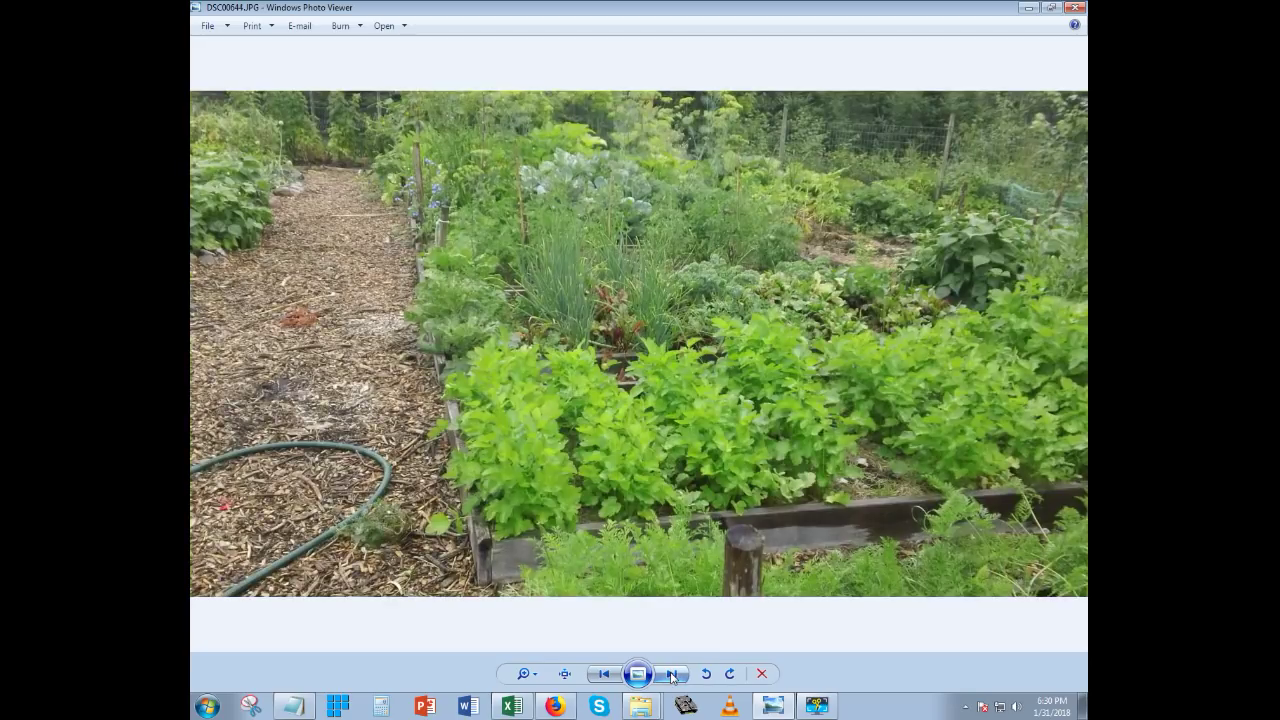
{"action": "left_click", "coordinate": [671, 674]}
{"action": "left_click", "coordinate": [671, 674]}
{"action": "left_click", "coordinate": [671, 674]}
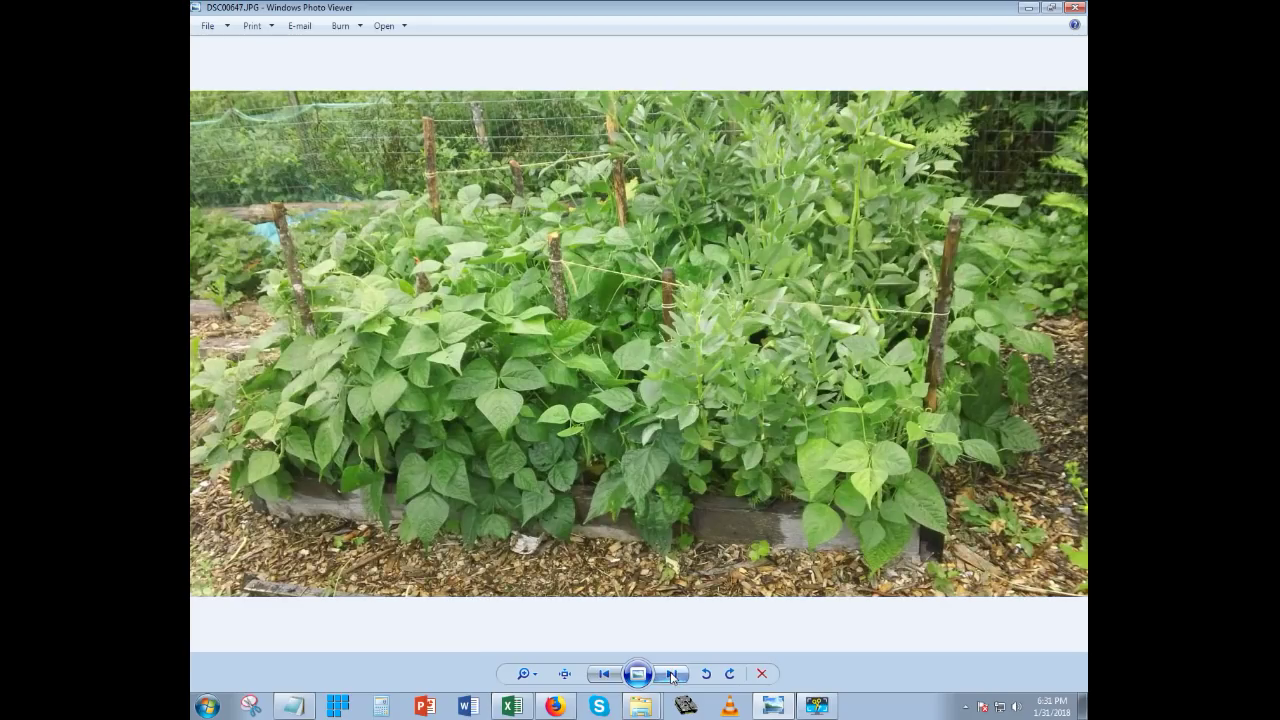
{"action": "left_click", "coordinate": [671, 674]}
{"action": "left_click", "coordinate": [671, 674]}
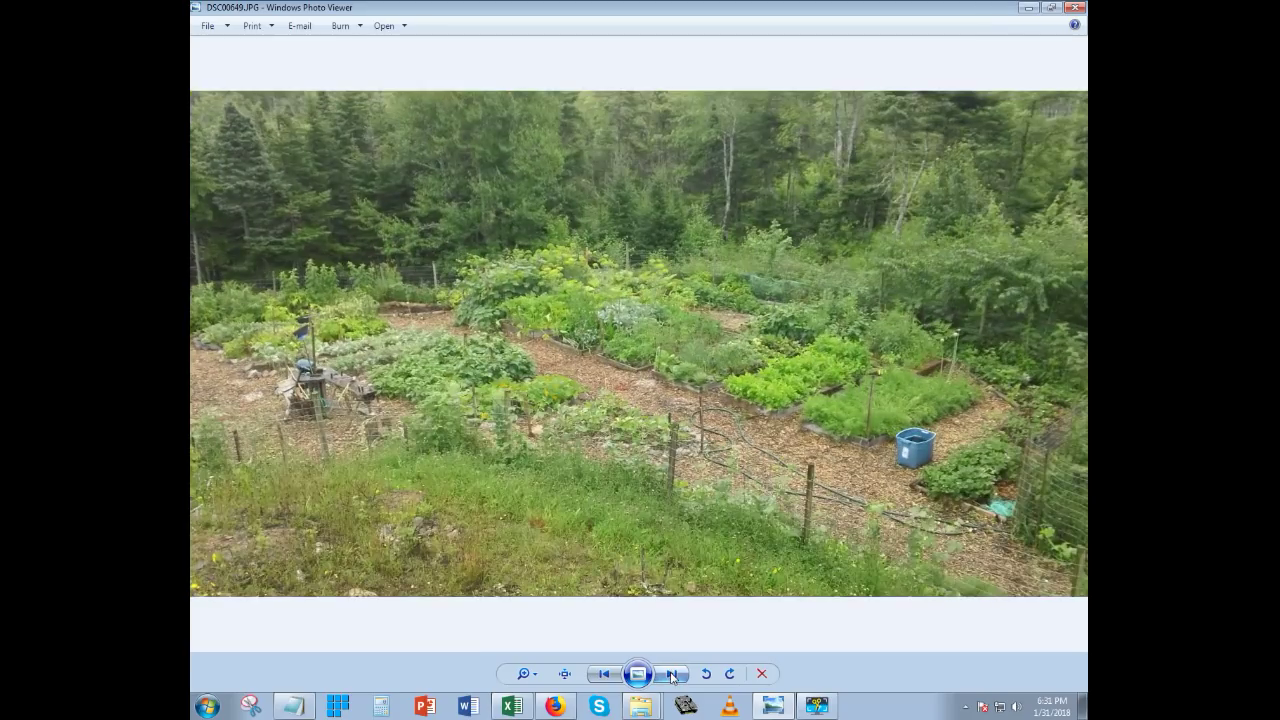
{"action": "left_click", "coordinate": [671, 674]}
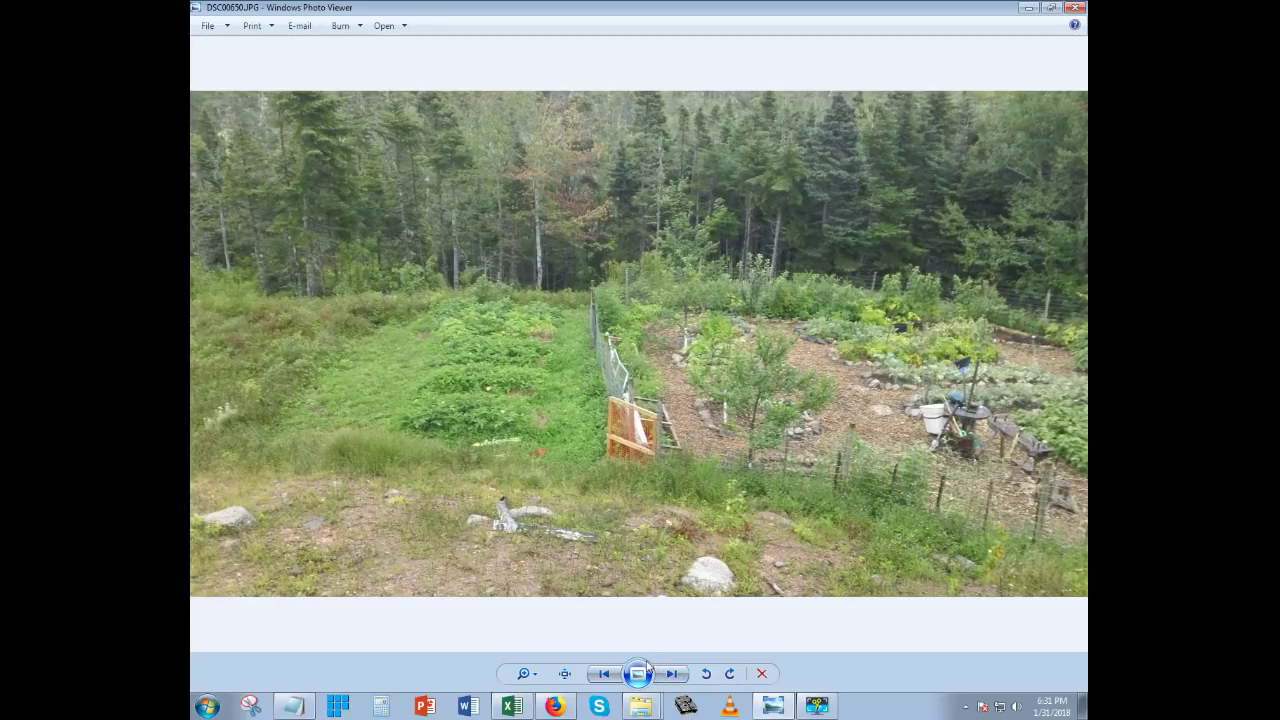
Compare the overview photos DSC00648.JPG and DSC00649.JPG, ending on DSC00649.JPG
{"action": "left_click", "coordinate": [607, 676]}
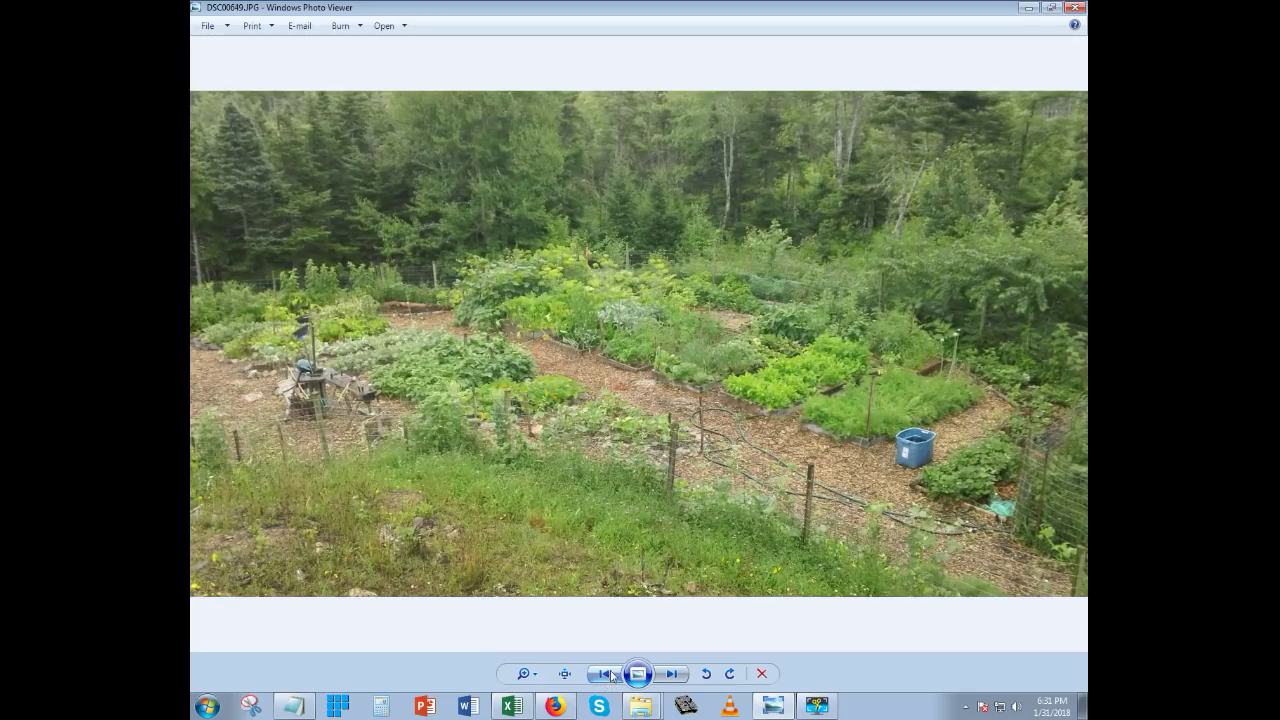
{"action": "left_click", "coordinate": [604, 676]}
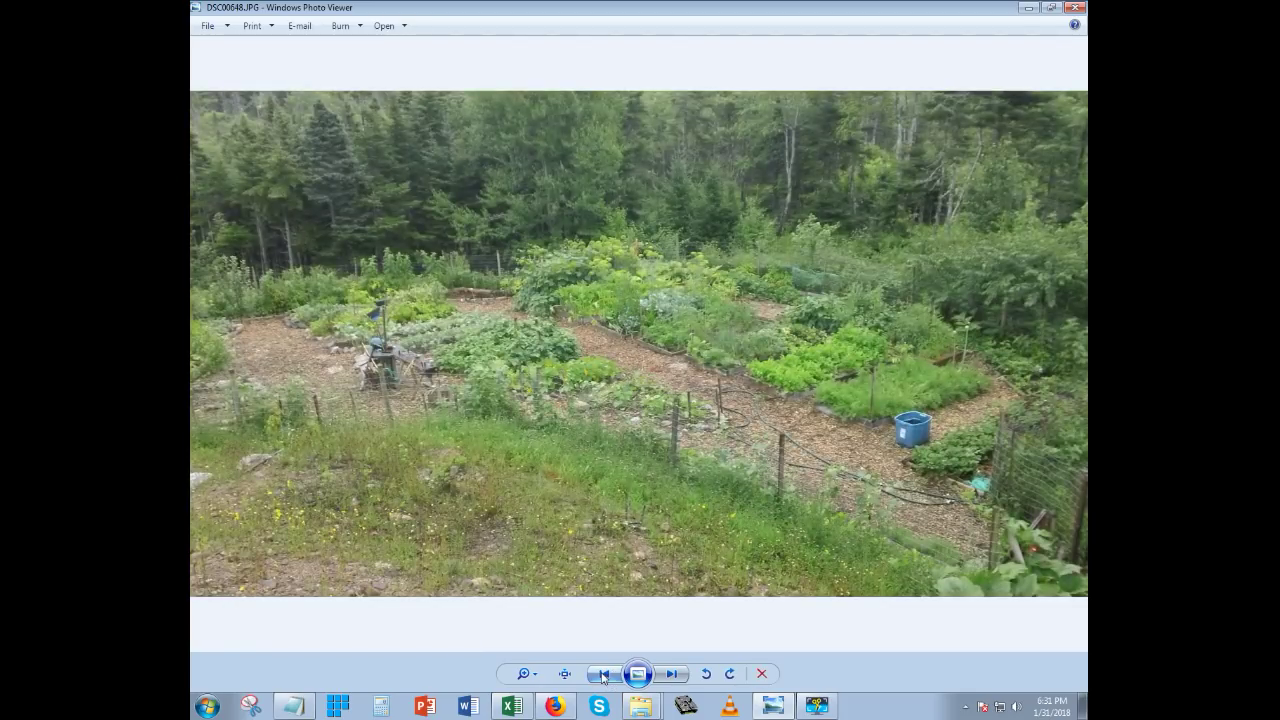
{"action": "left_click", "coordinate": [671, 675]}
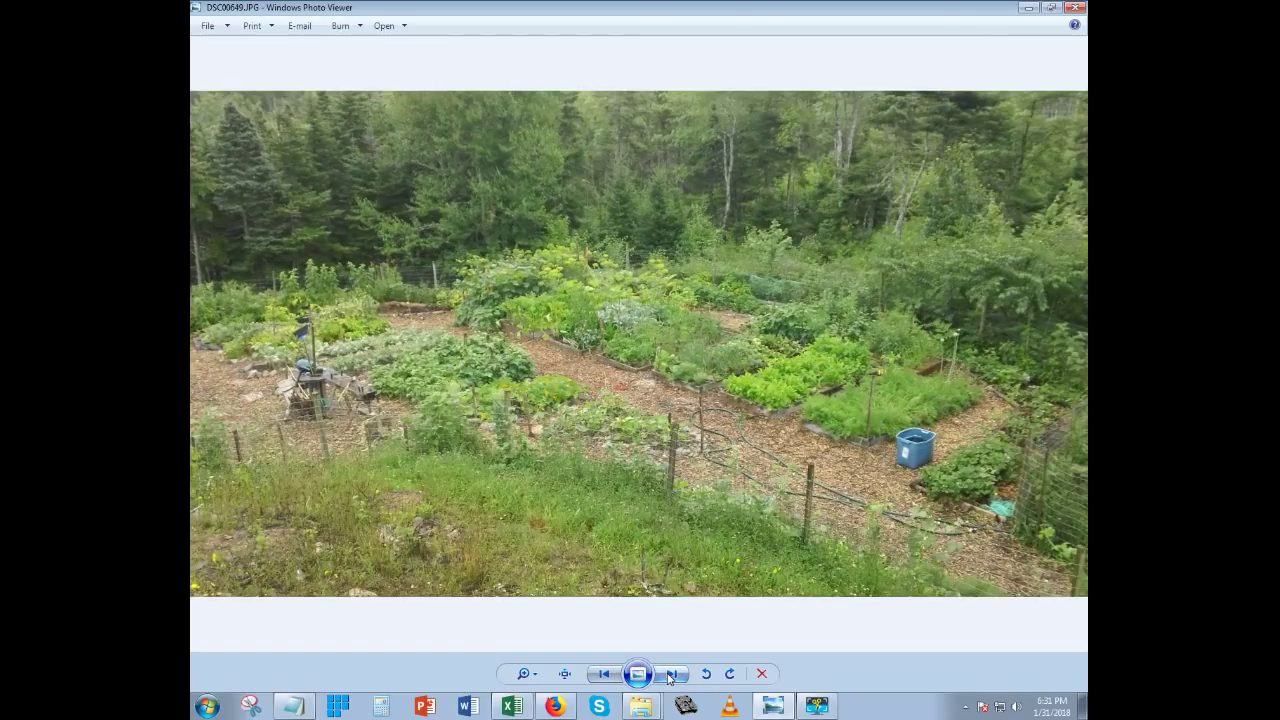
{"action": "left_click", "coordinate": [600, 677]}
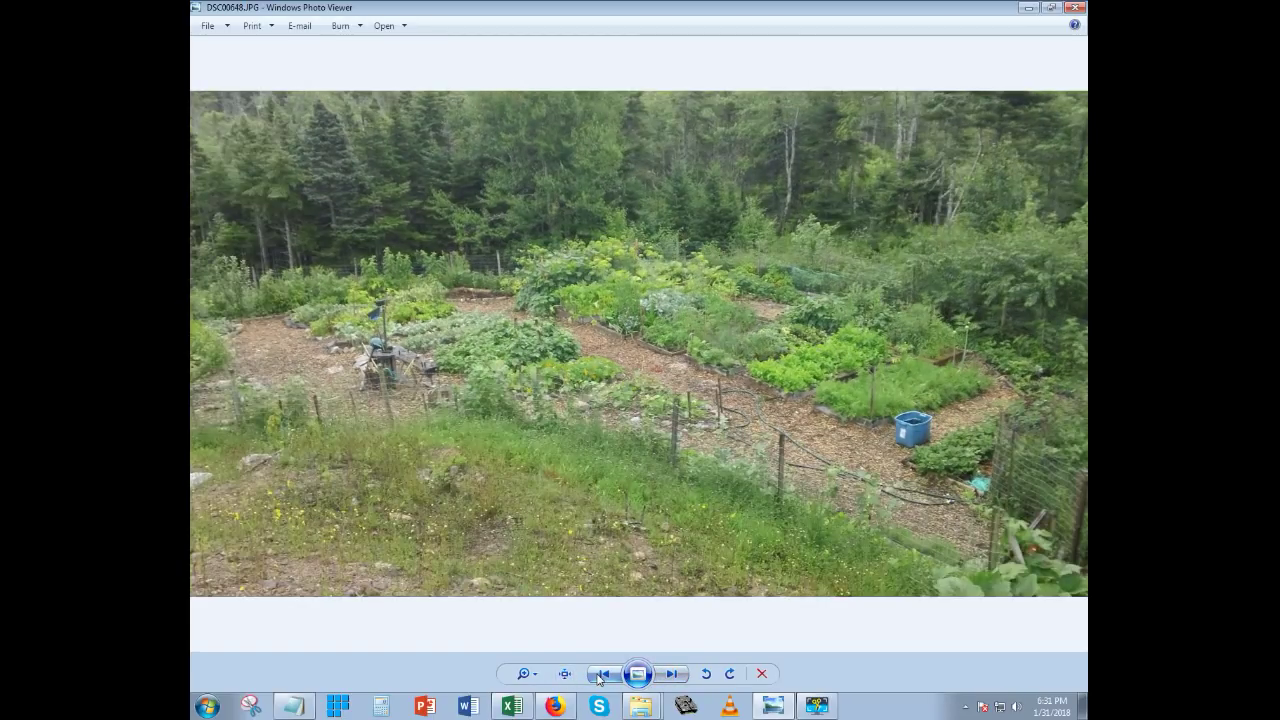
{"action": "left_click", "coordinate": [672, 675]}
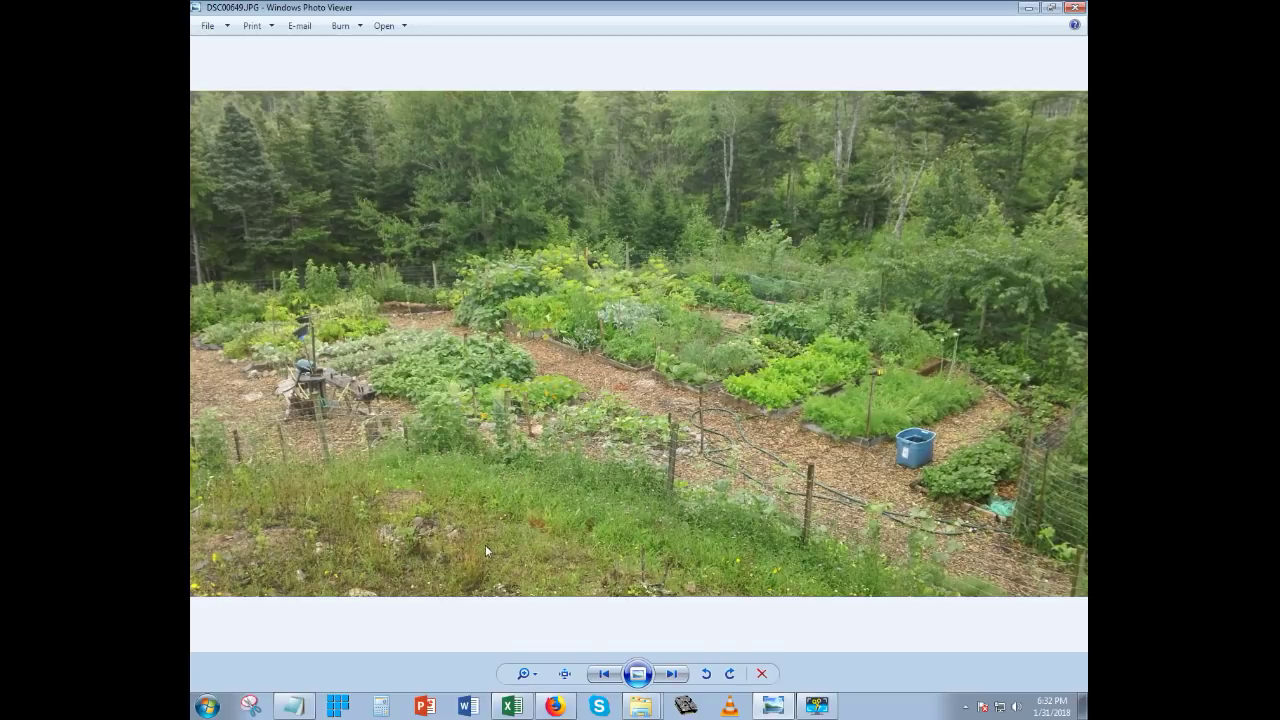
Open Snipping Tool and capture the overview photo DSC00649.JPG at full width, leaving out the upper strip of trees
{"action": "left_click", "coordinate": [252, 707]}
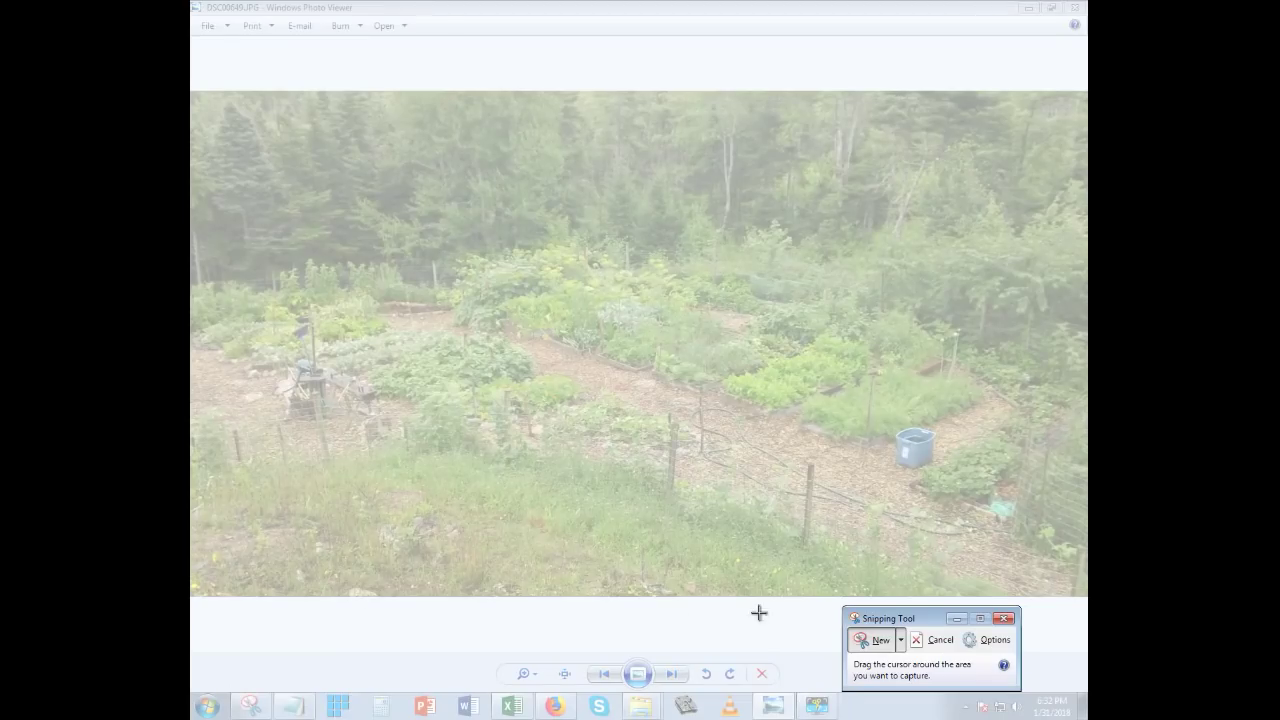
{"action": "left_click", "coordinate": [1004, 618]}
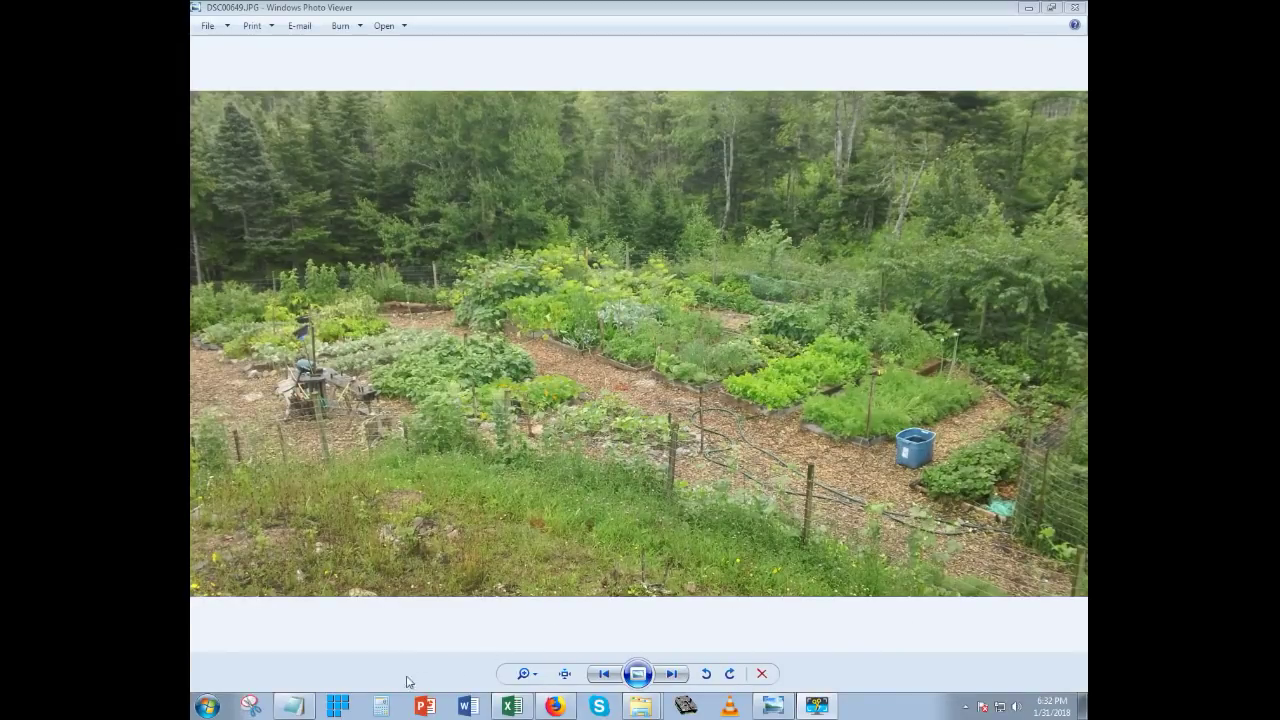
{"action": "left_click", "coordinate": [207, 707]}
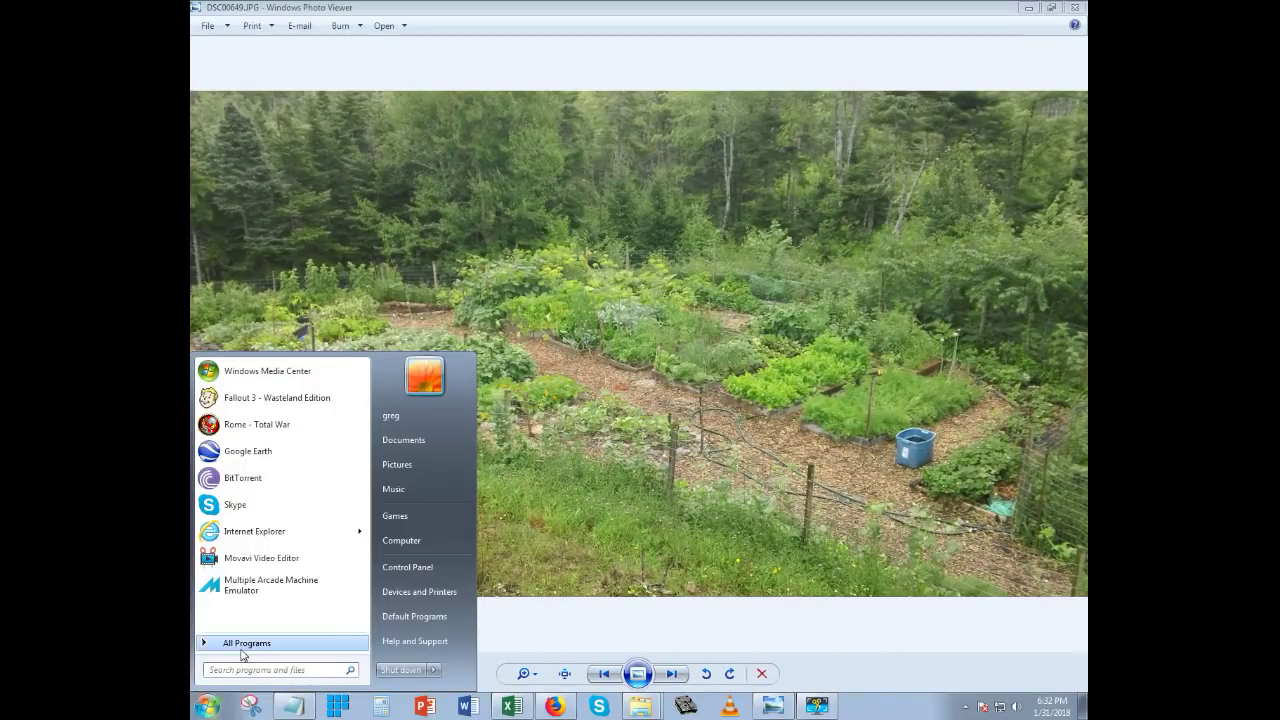
{"action": "left_click", "coordinate": [246, 646]}
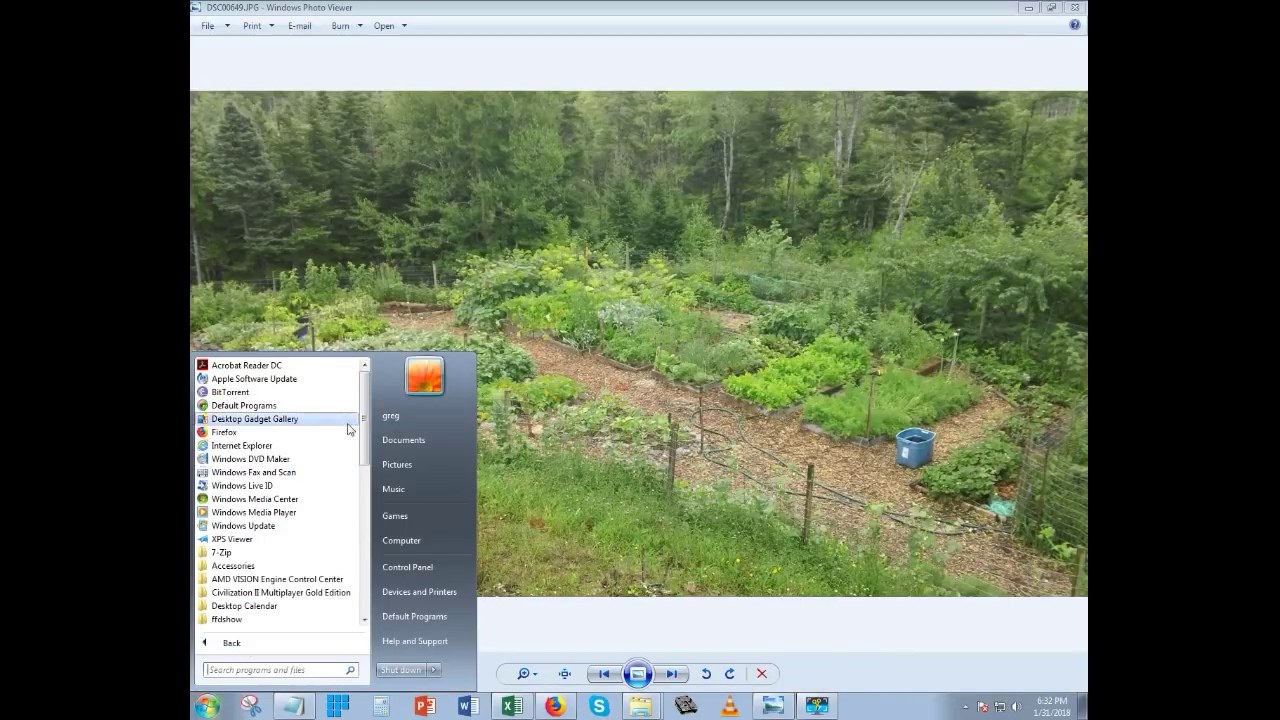
{"action": "left_click", "coordinate": [246, 568]}
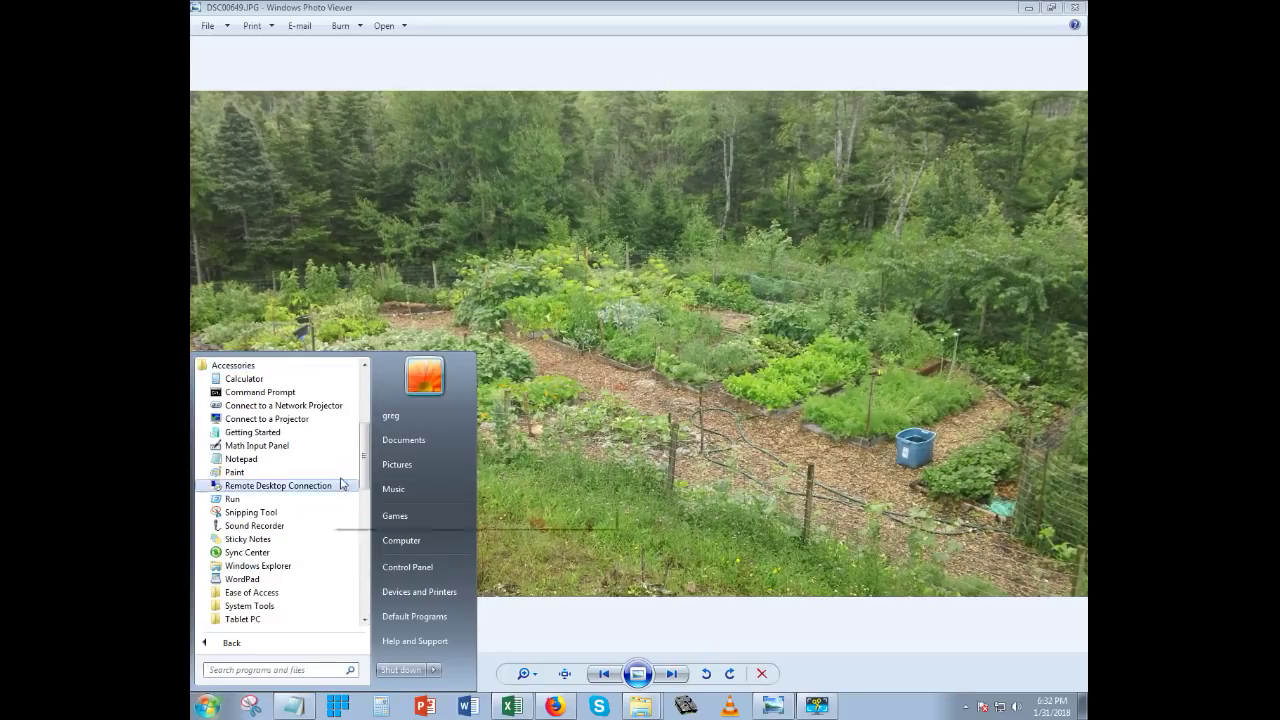
{"action": "left_click", "coordinate": [250, 513]}
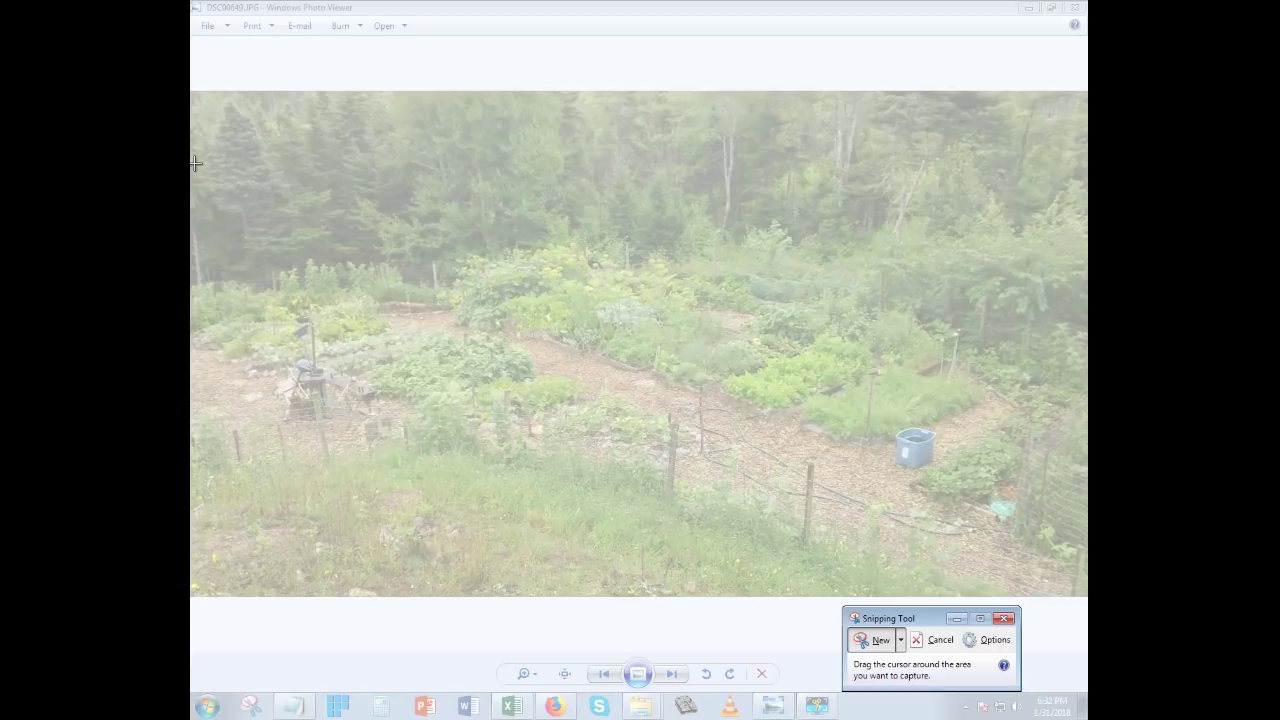
{"action": "left_click_drag", "start_coordinate": [192, 158], "coordinate": [1086, 594]}
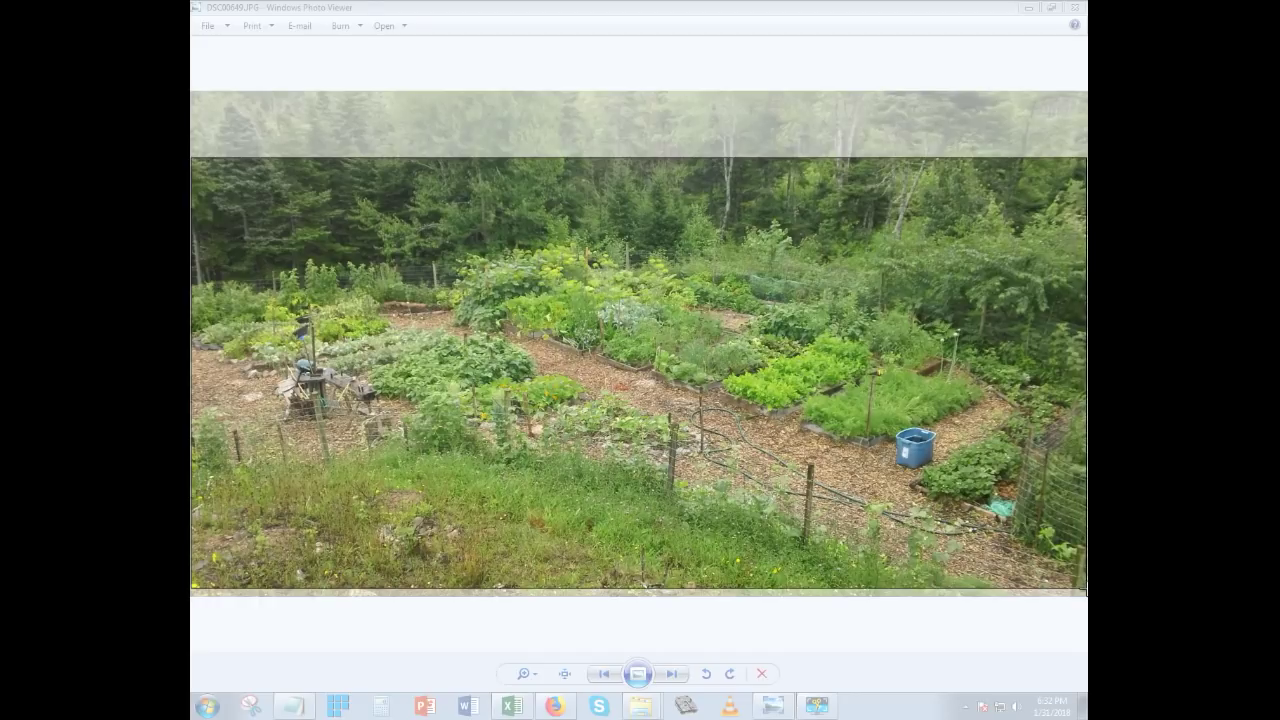
{"action": "left_click_drag", "start_coordinate": [1086, 594], "coordinate": [1086, 584]}
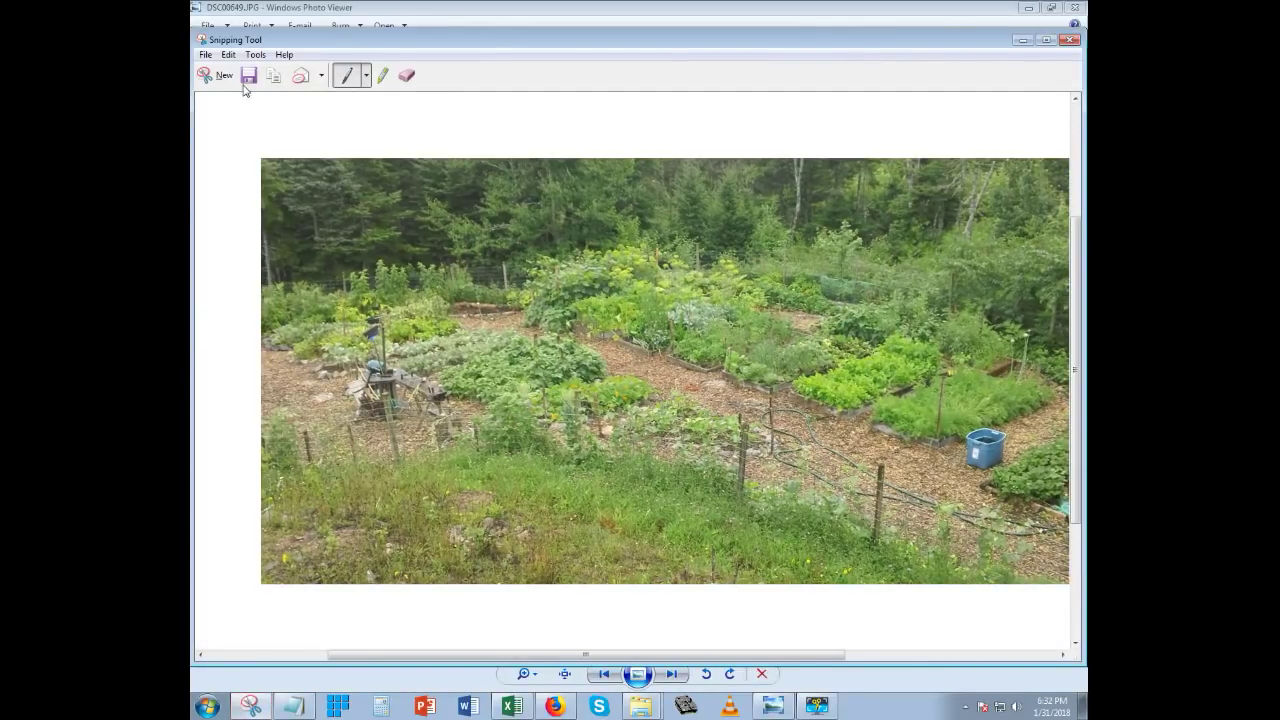
Copy the captured snip and paste it into the 2017_garden sheet in Excel at cell A1
{"action": "left_click", "coordinate": [229, 55]}
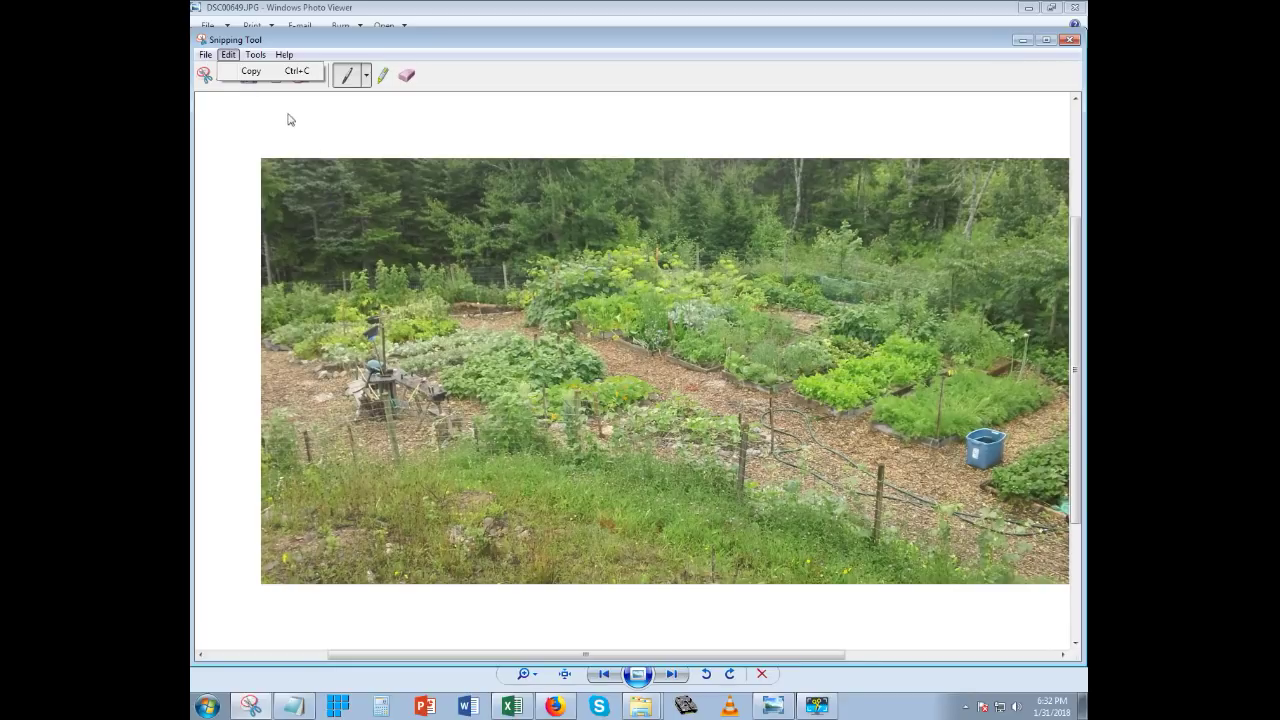
{"action": "left_click", "coordinate": [265, 74]}
{"action": "left_click", "coordinate": [230, 56]}
{"action": "left_click", "coordinate": [248, 72]}
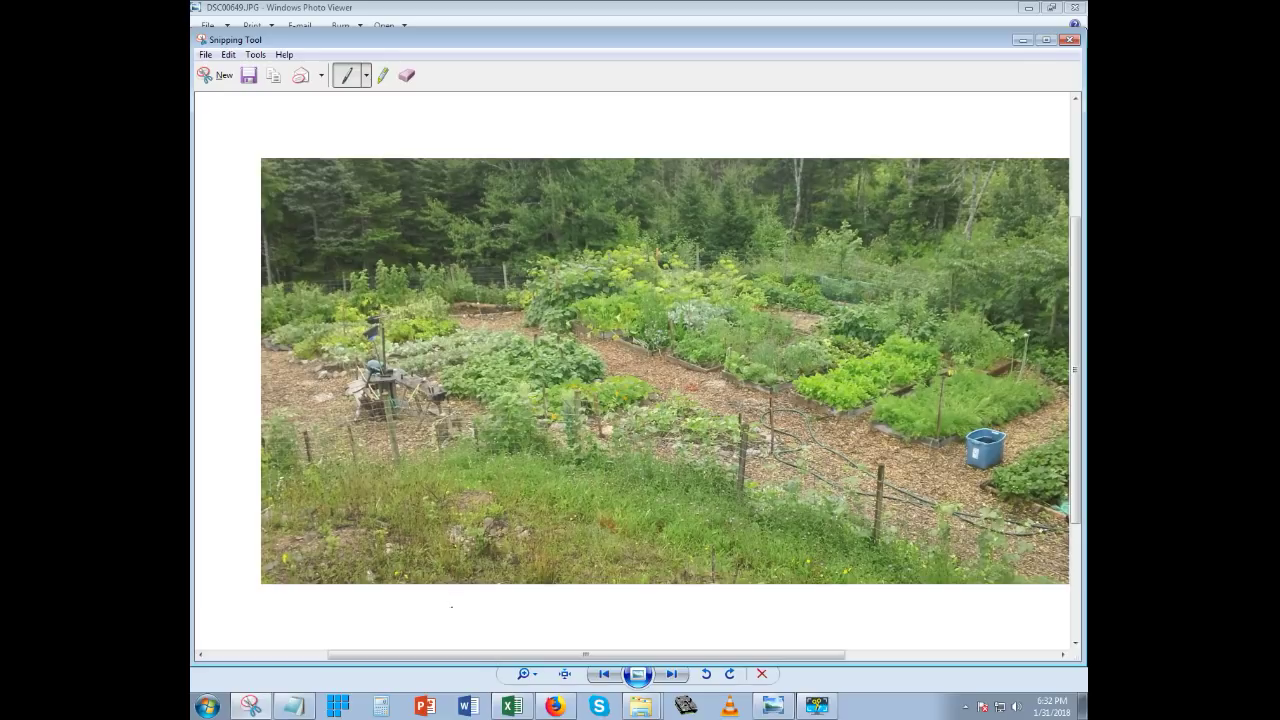
{"action": "left_click", "coordinate": [512, 706]}
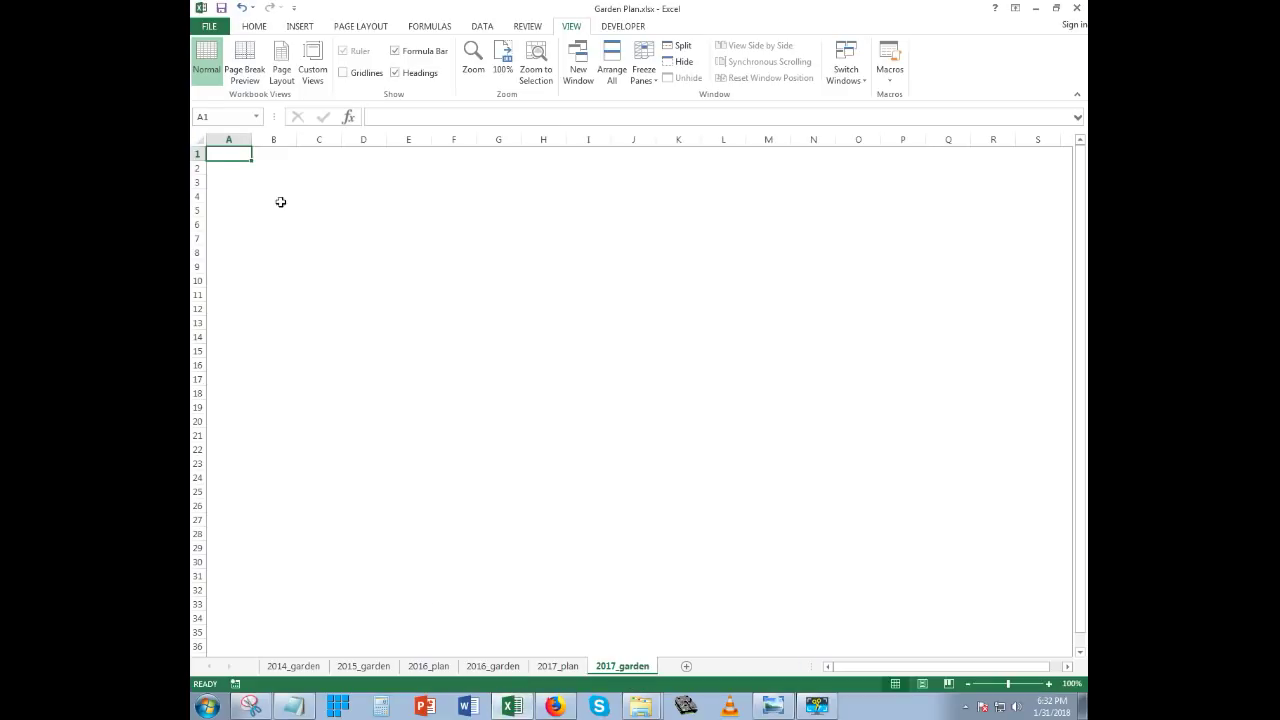
{"action": "left_click", "coordinate": [235, 179]}
{"action": "left_click", "coordinate": [233, 157]}
{"action": "key", "text": "ctrl+v"}
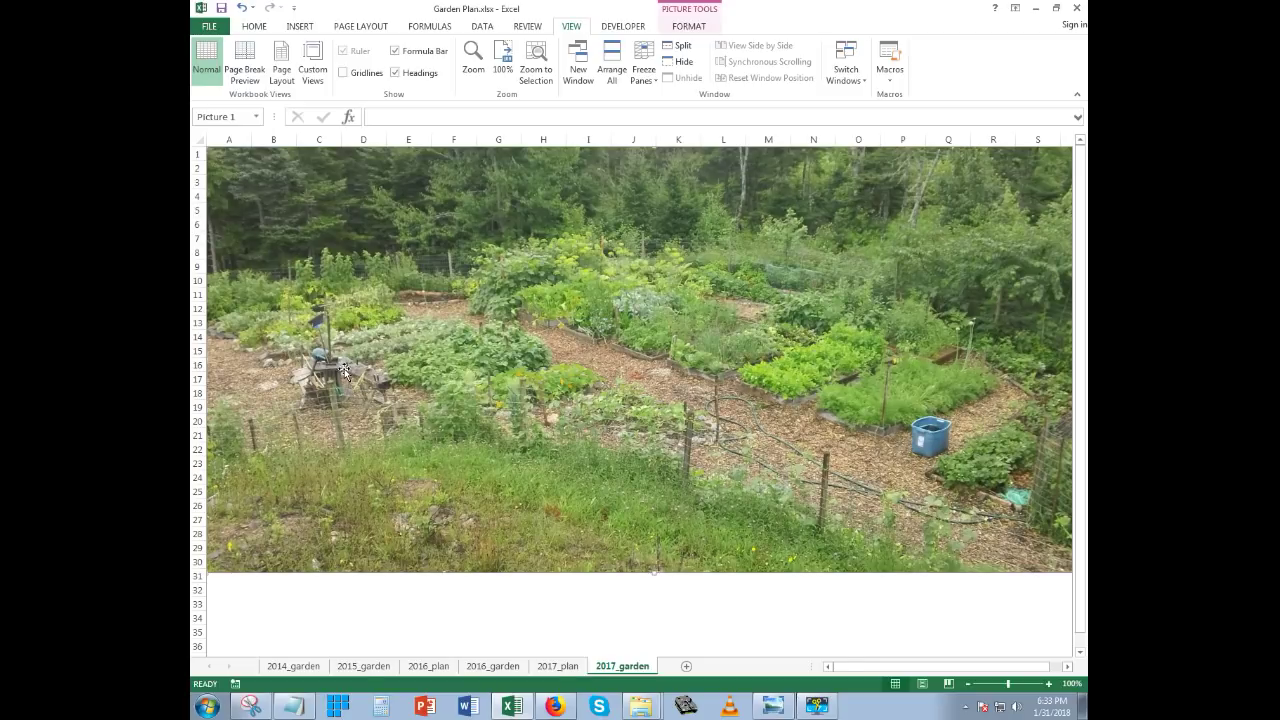
Select cell A32 beneath the pasted photo, and switch to Windows Photo Viewer to show DSC00650.JPG
{"action": "left_click", "coordinate": [225, 598]}
{"action": "right_click", "coordinate": [225, 598]}
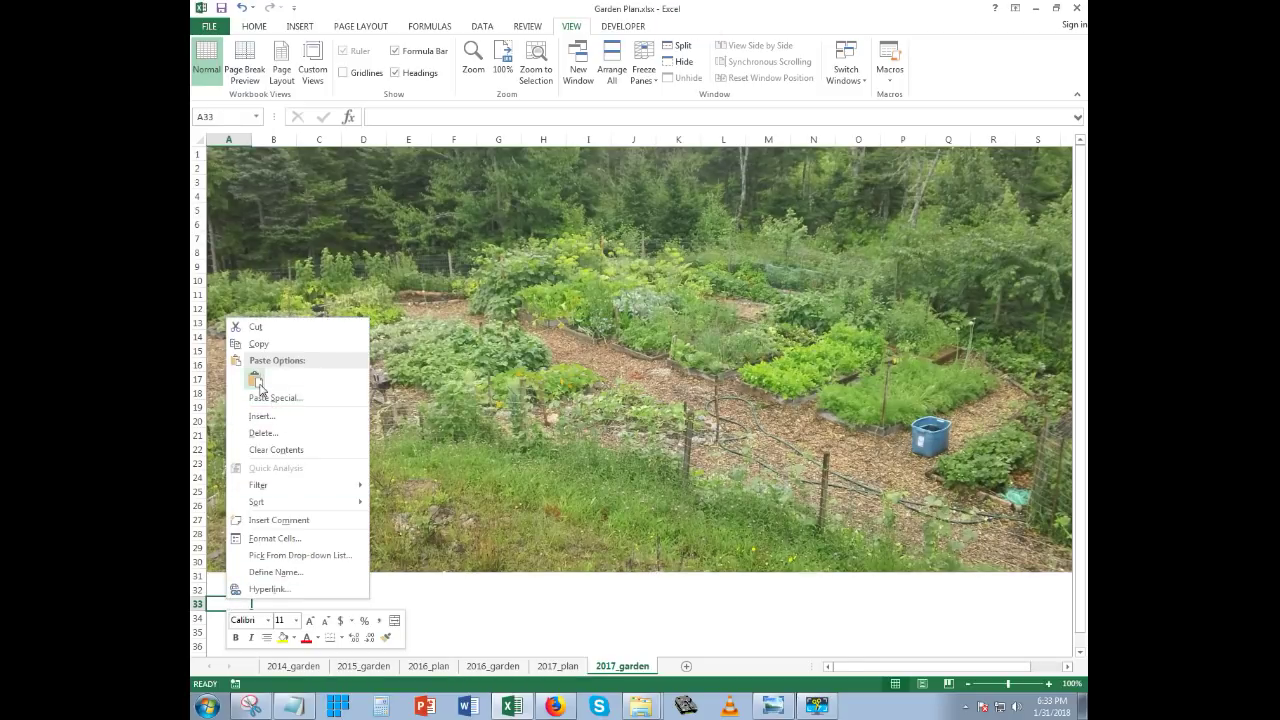
{"action": "key", "text": "Escape"}
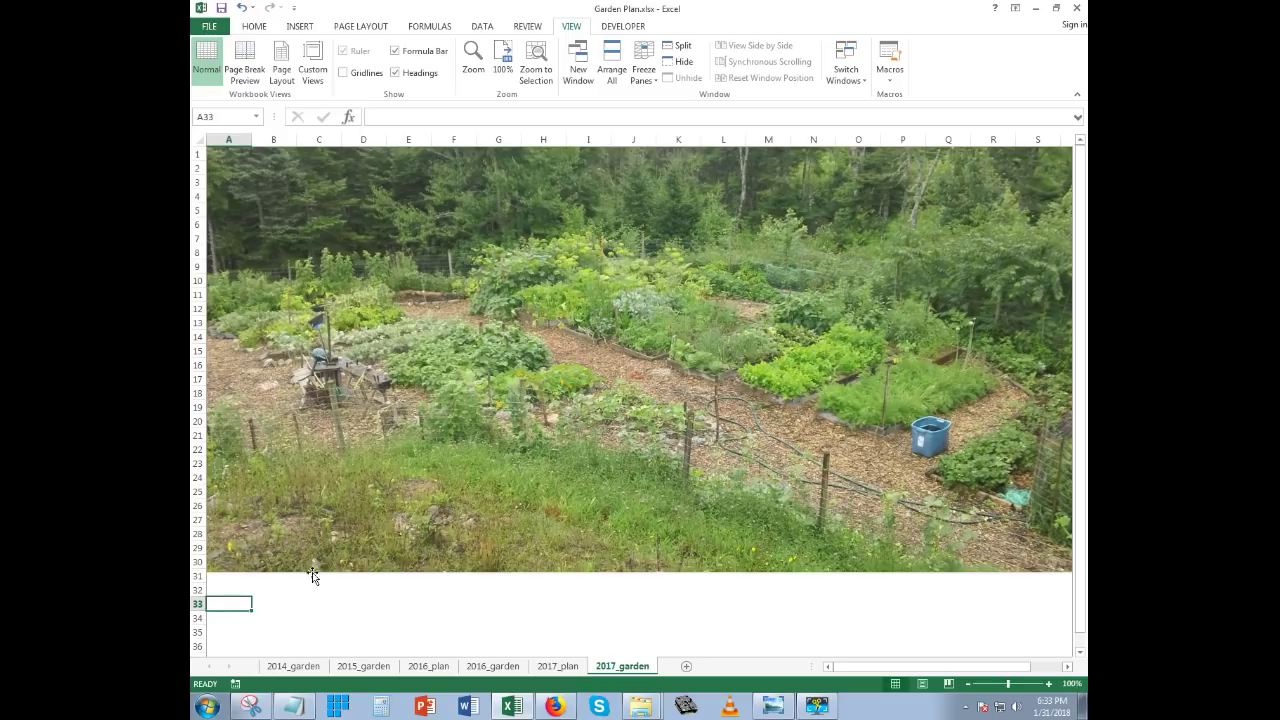
{"action": "left_click", "coordinate": [227, 589]}
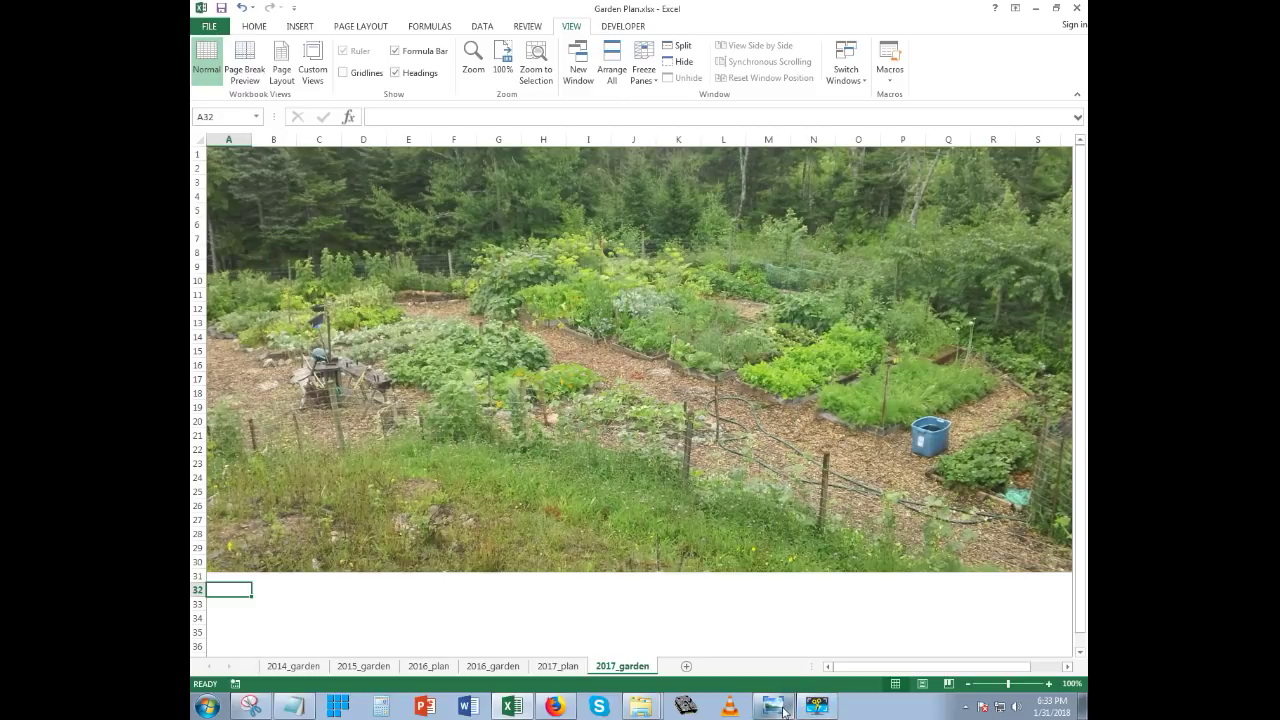
{"action": "mouse_move", "coordinate": [785, 712]}
{"action": "left_click", "coordinate": [705, 672]}
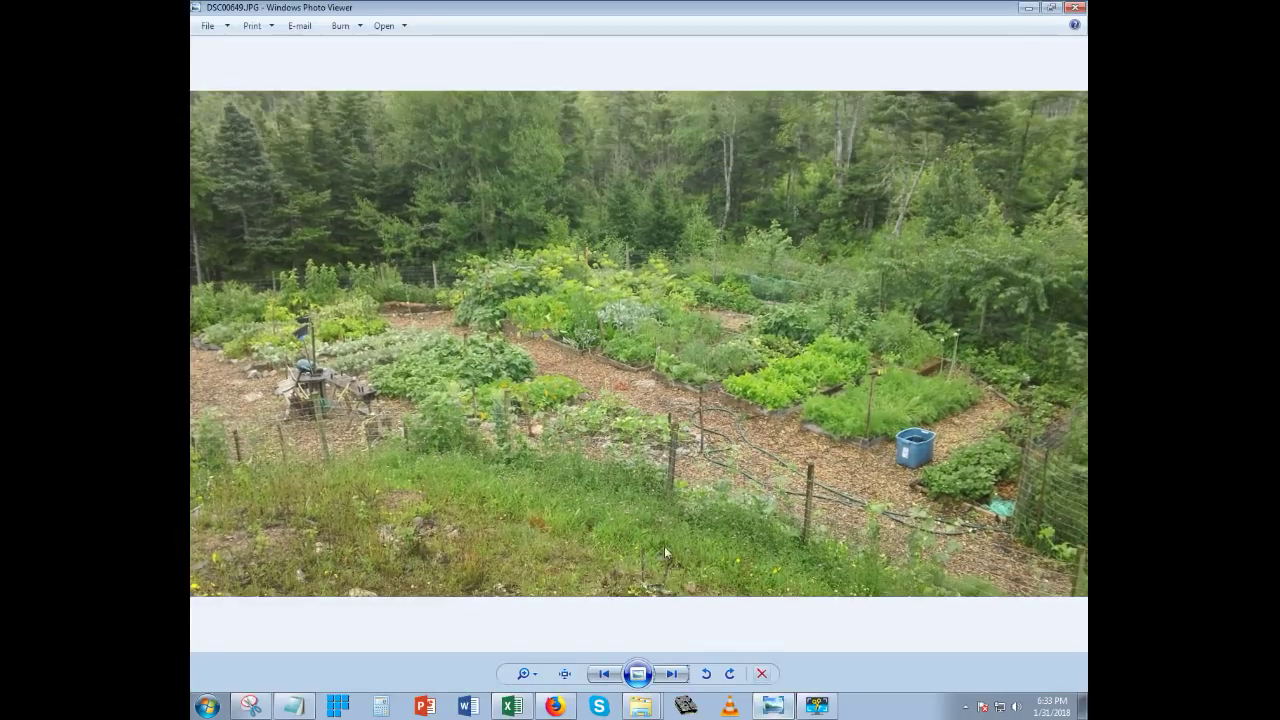
{"action": "left_click", "coordinate": [670, 673]}
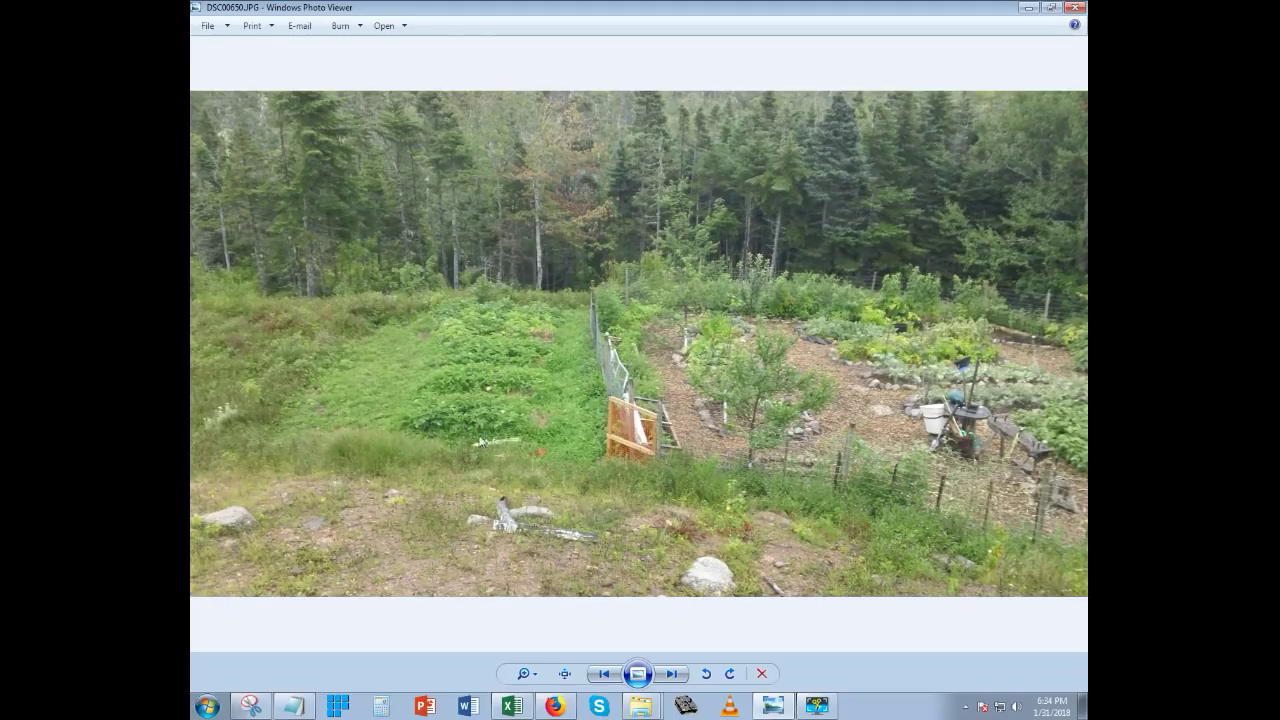
{"action": "right_click", "coordinate": [252, 708]}
{"action": "left_click", "coordinate": [256, 710]}
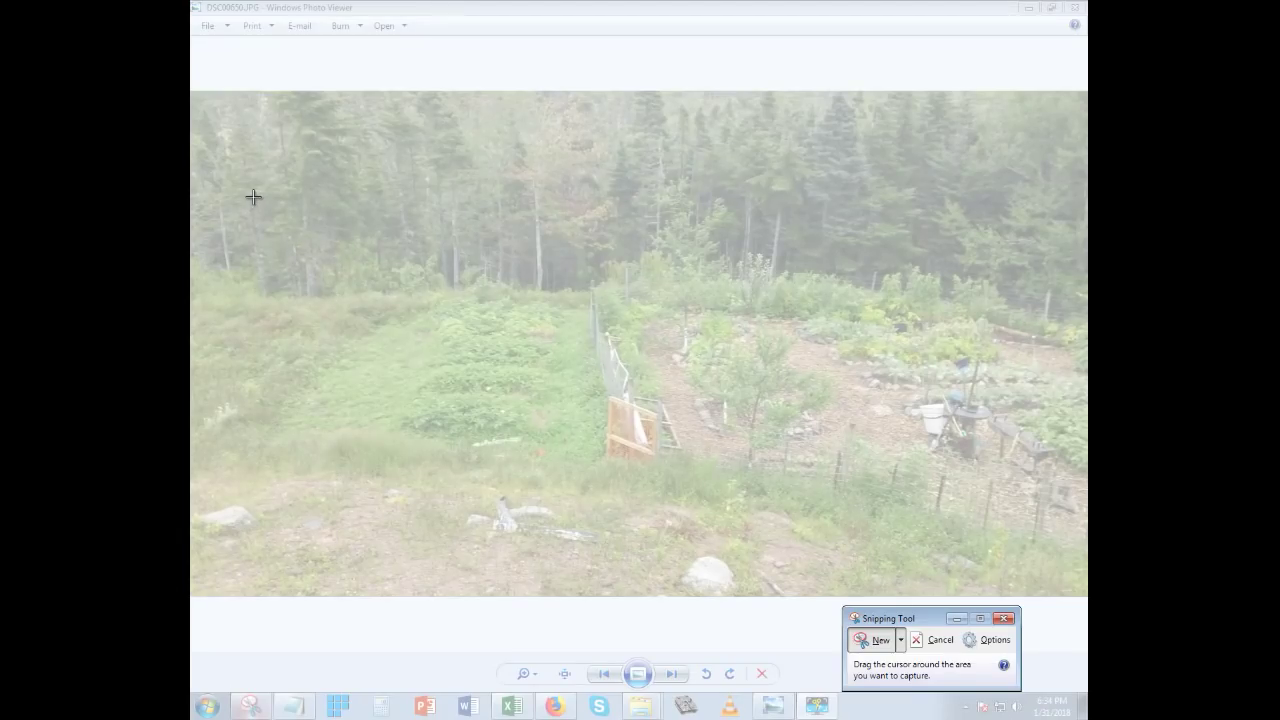
{"action": "left_click_drag", "start_coordinate": [253, 196], "coordinate": [744, 444]}
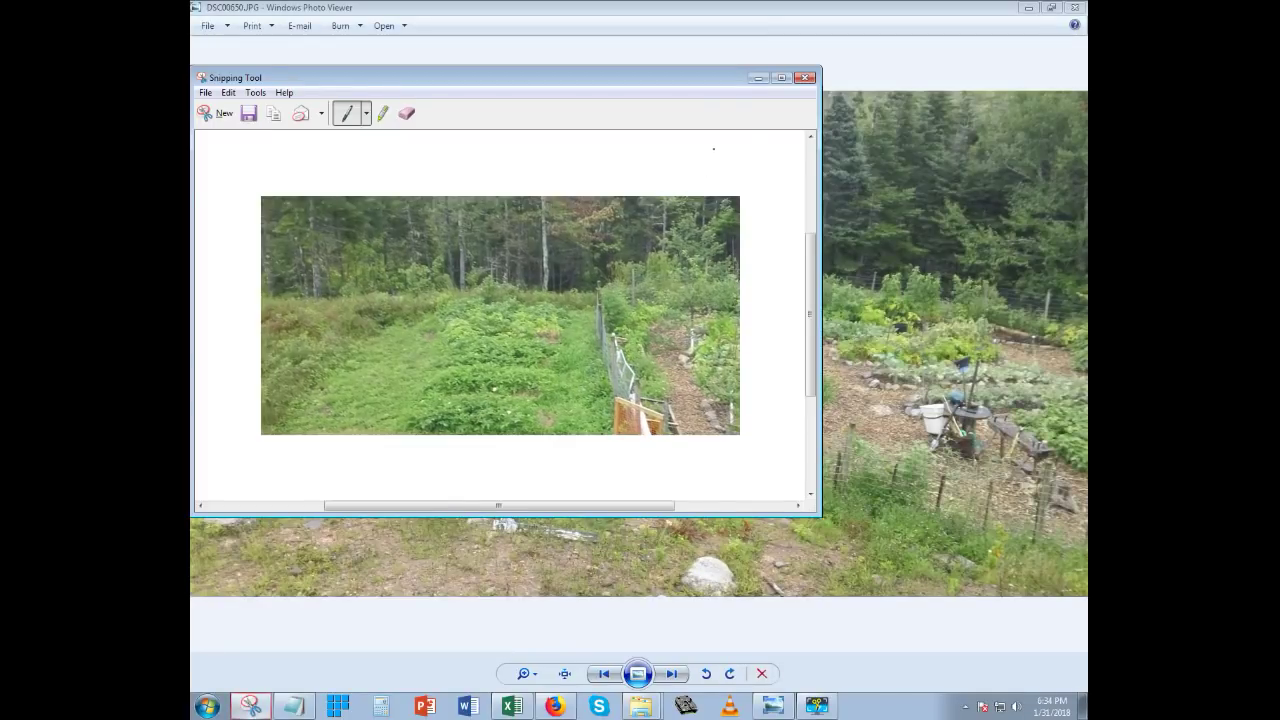
{"action": "left_click", "coordinate": [805, 77]}
Snip the potato patch and adjoining fenced garden from DSC00650.JPG, and erase the stray pen marks above the captured image
{"action": "left_click", "coordinate": [258, 706]}
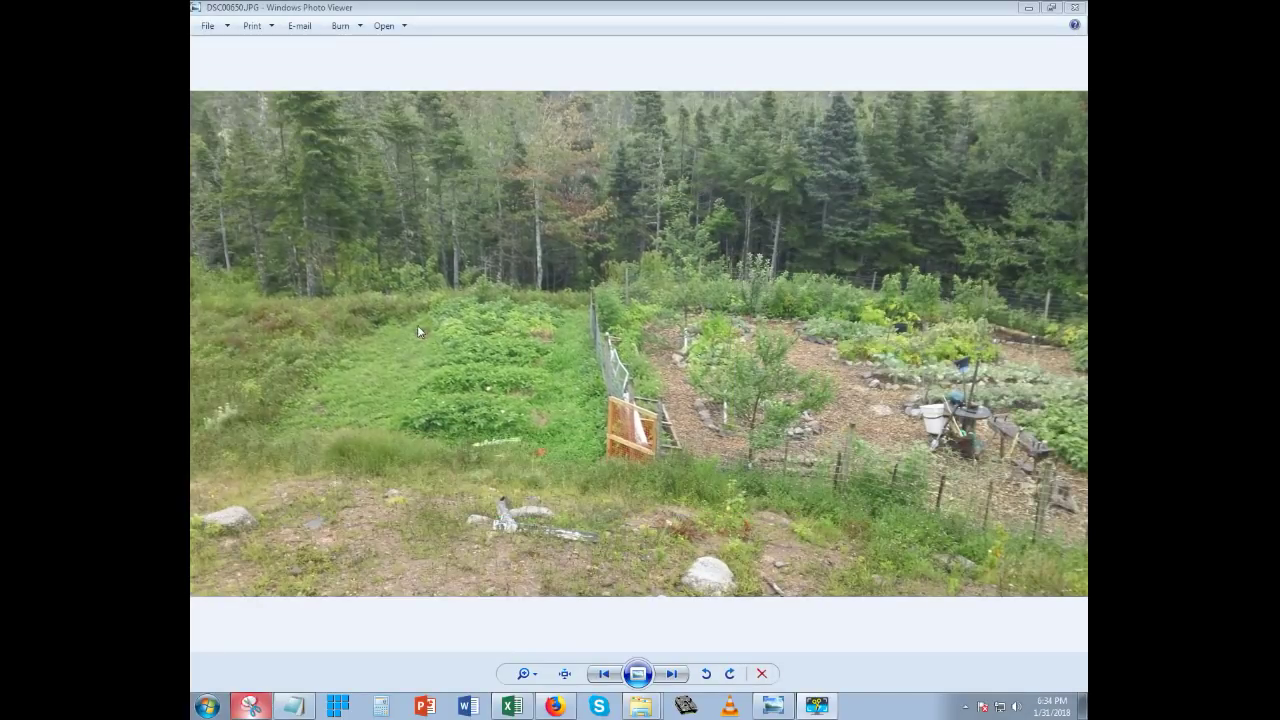
{"action": "left_click_drag", "start_coordinate": [377, 226], "coordinate": [1074, 549]}
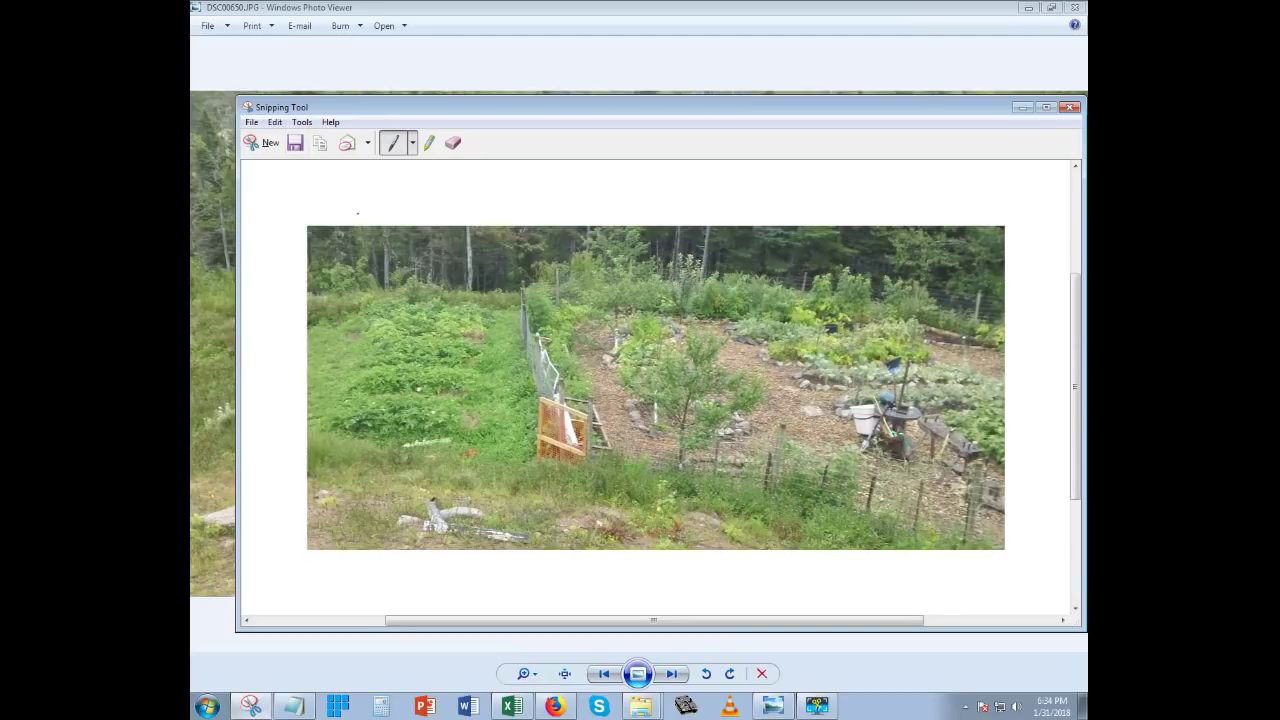
{"action": "mouse_move", "coordinate": [376, 199]}
{"action": "left_mouse_down"}
{"action": "mouse_move", "coordinate": [514, 196]}
{"action": "mouse_move", "coordinate": [478, 193]}
{"action": "left_mouse_up"}
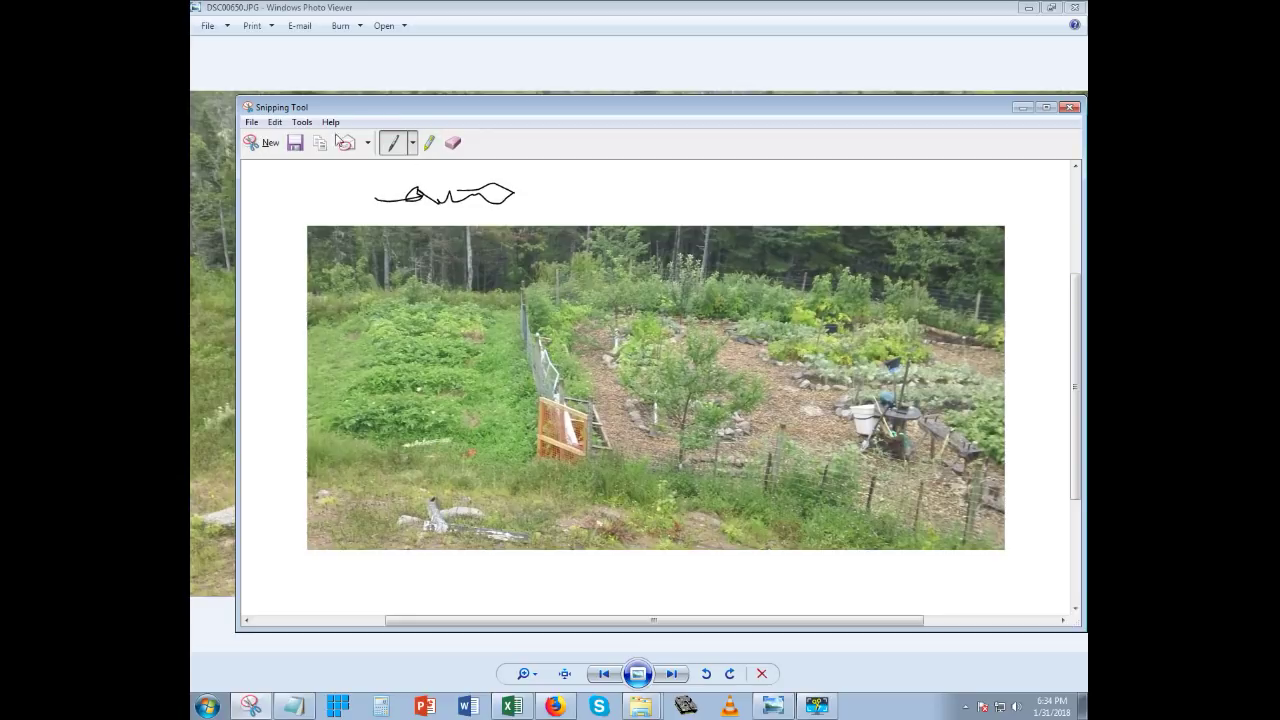
{"action": "left_click", "coordinate": [273, 122]}
{"action": "left_click", "coordinate": [452, 144]}
{"action": "left_click", "coordinate": [452, 144]}
{"action": "left_click", "coordinate": [400, 197]}
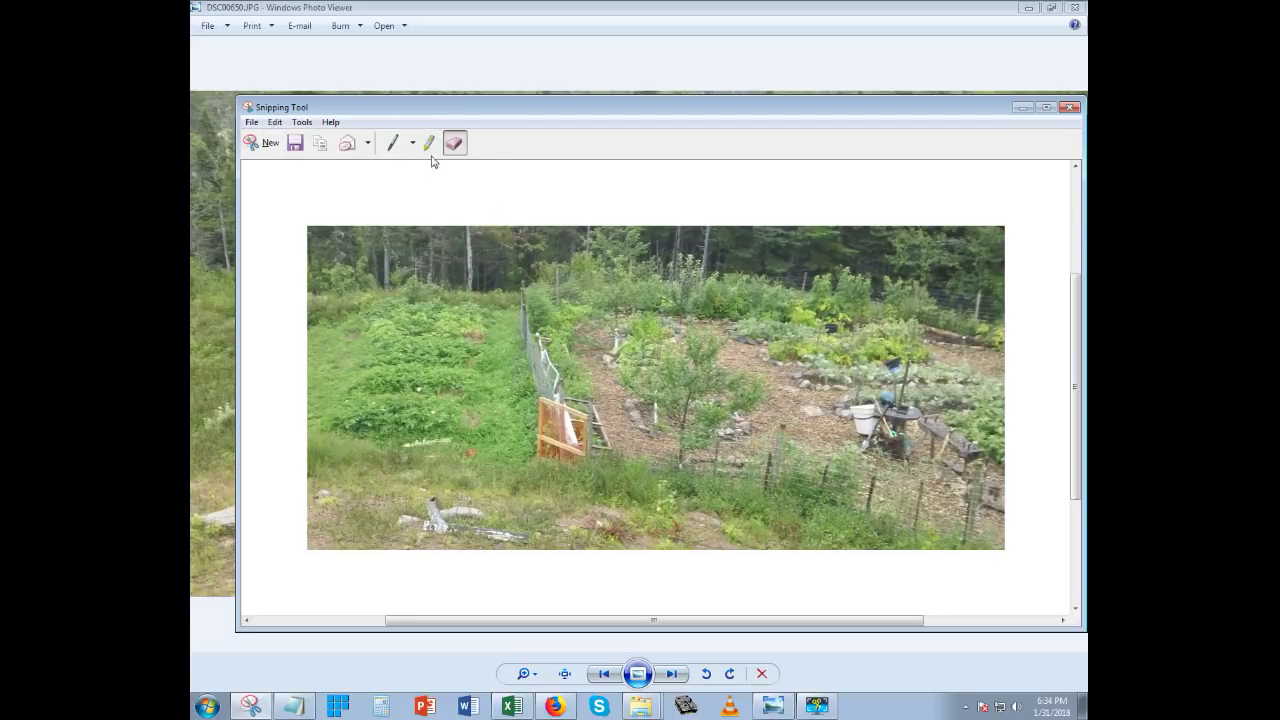
Copy the second snip, paste it at cell A32 of the 2017_garden sheet in Excel, and check both photos
{"action": "left_click", "coordinate": [274, 122]}
{"action": "left_click", "coordinate": [295, 142]}
{"action": "left_click", "coordinate": [513, 706]}
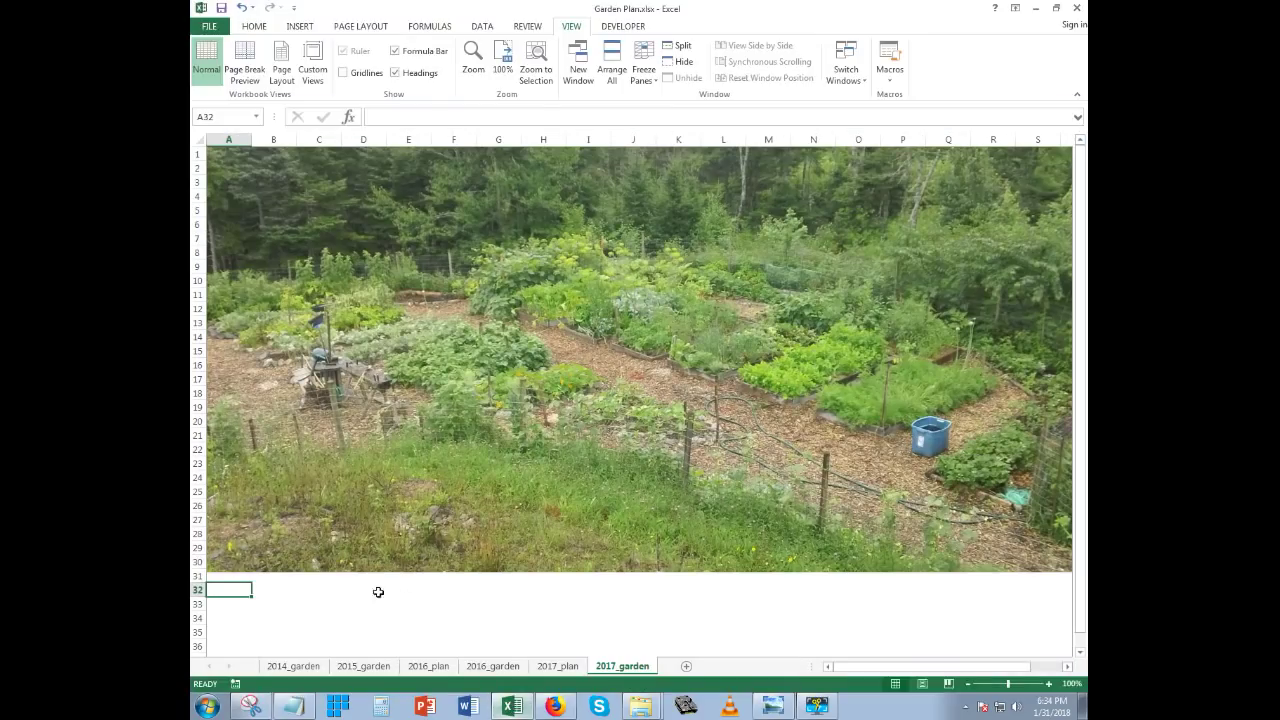
{"action": "key", "text": "ctrl+v"}
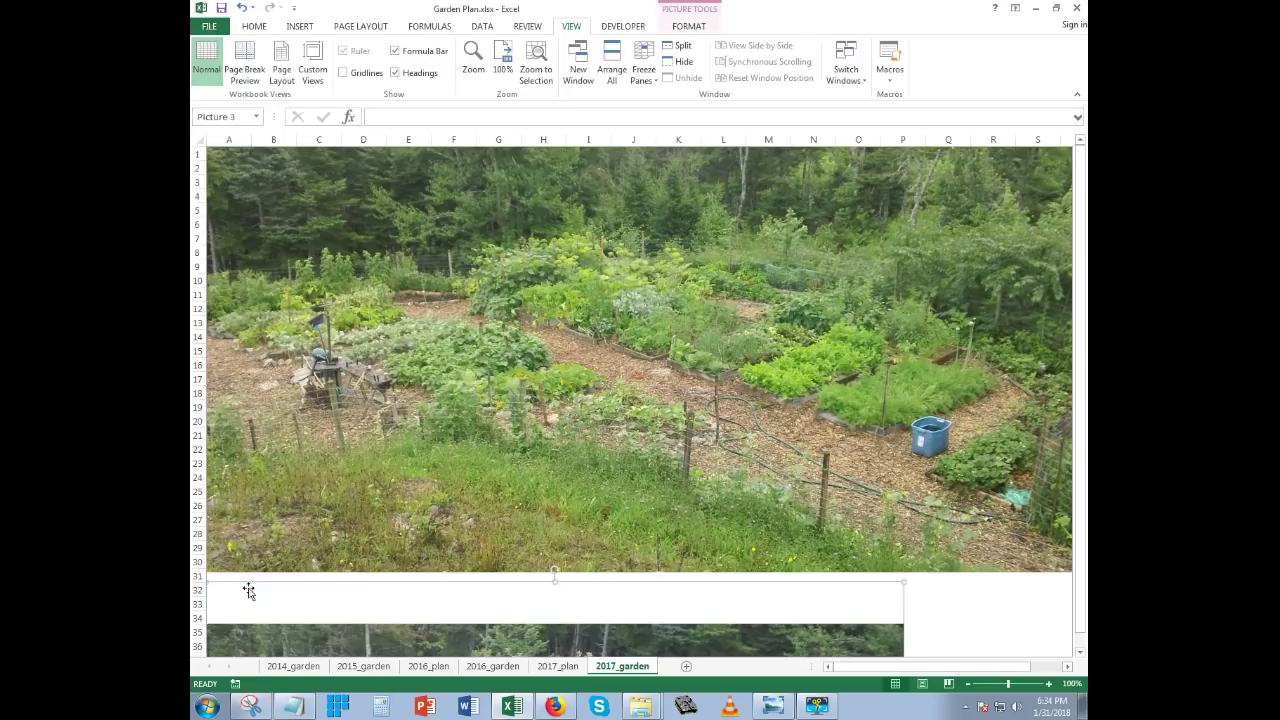
{"action": "scroll", "coordinate": [366, 583], "scroll_direction": "down", "scroll_amount": 8}
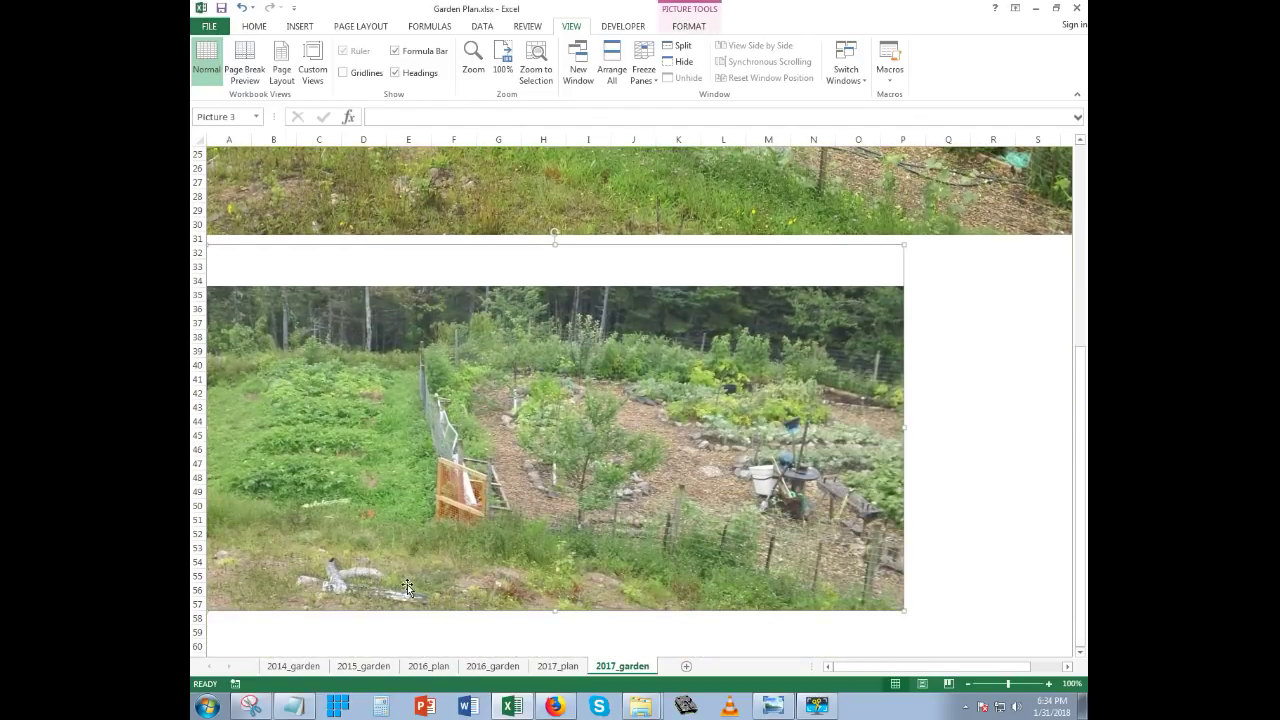
{"action": "scroll", "coordinate": [407, 584], "scroll_direction": "up", "scroll_amount": 6}
{"action": "scroll", "coordinate": [407, 584], "scroll_direction": "up", "scroll_amount": 2}
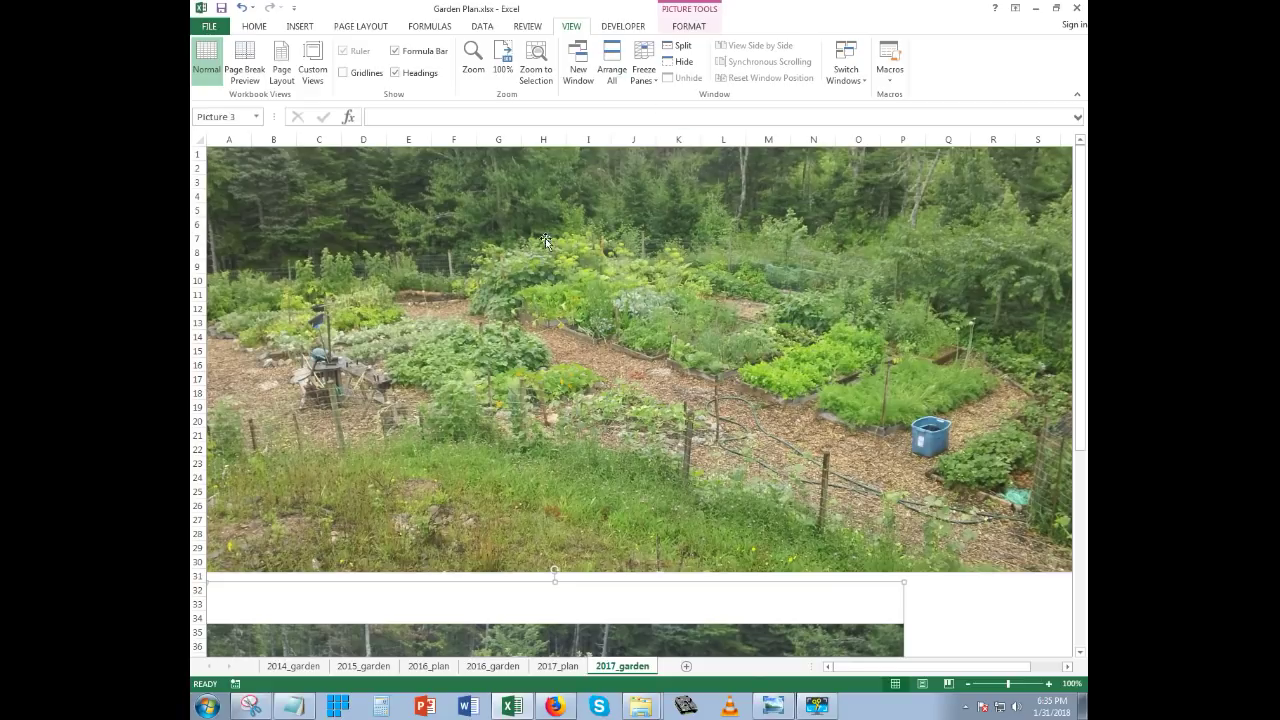
Insert a text box reading "Cukes" on the upper photo above the climbing plants, and shrink it to fit the word
{"action": "left_click", "coordinate": [256, 27]}
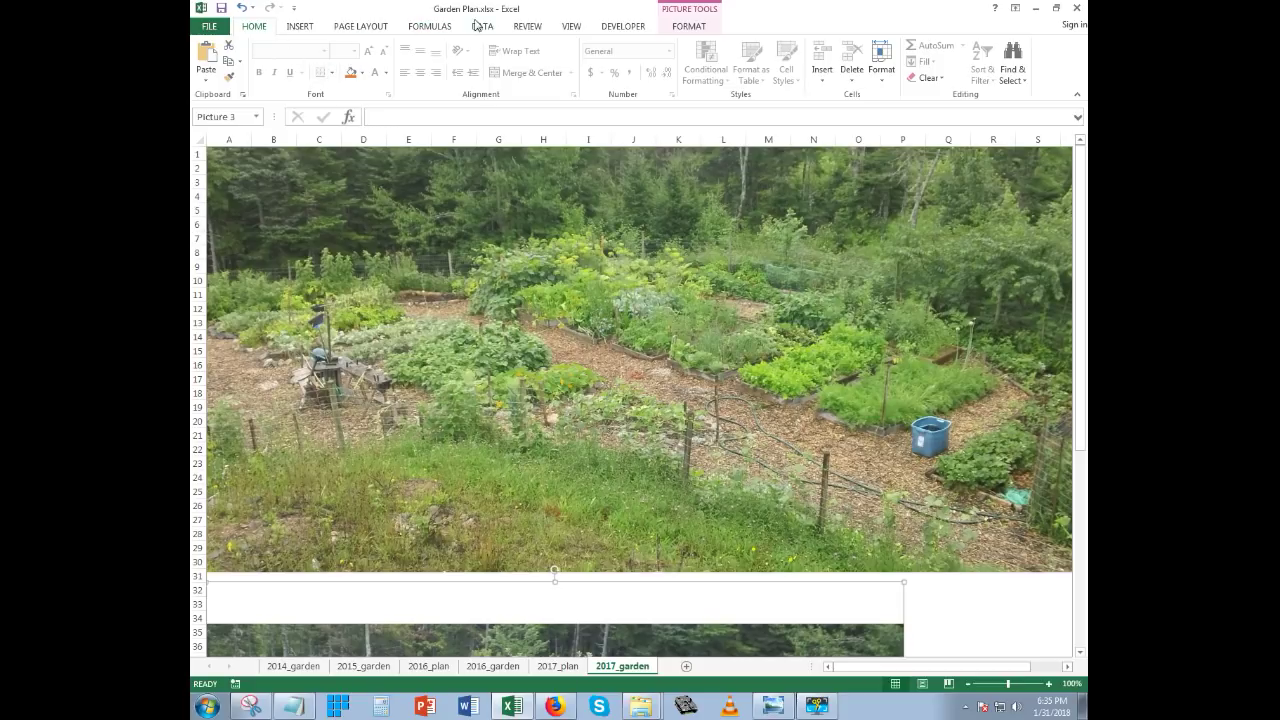
{"action": "left_click", "coordinate": [299, 28]}
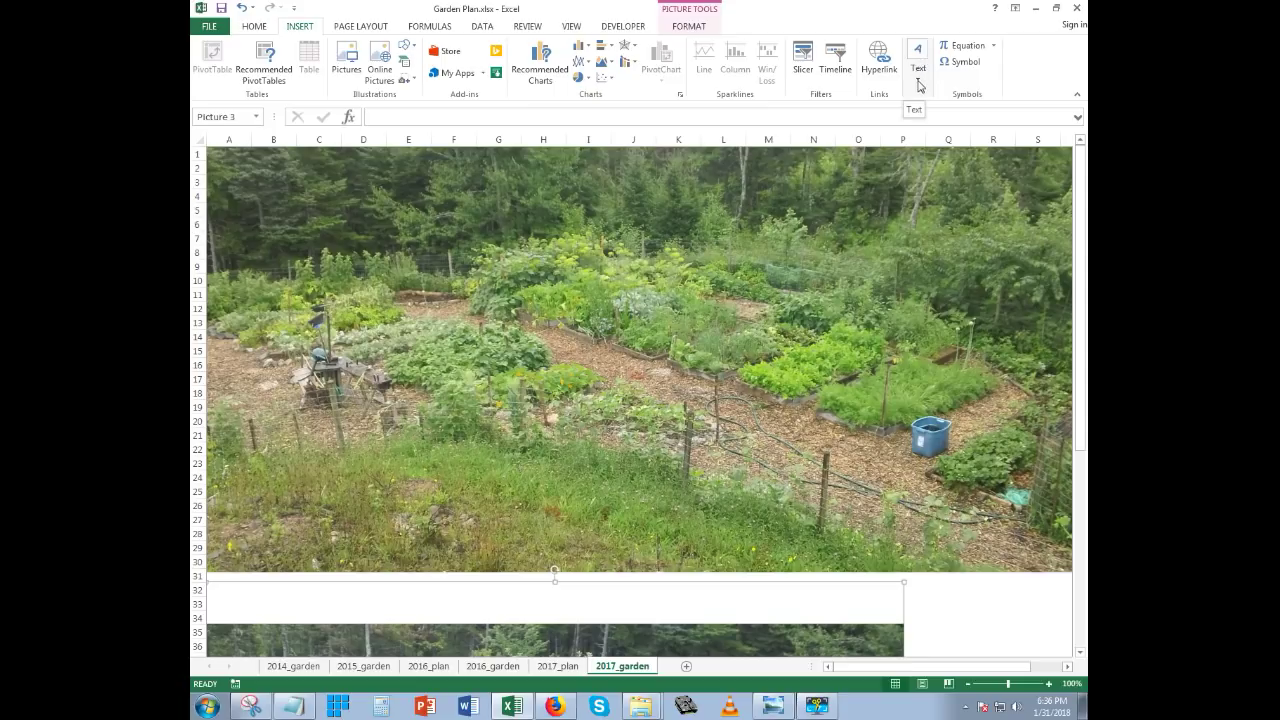
{"action": "left_click", "coordinate": [918, 85]}
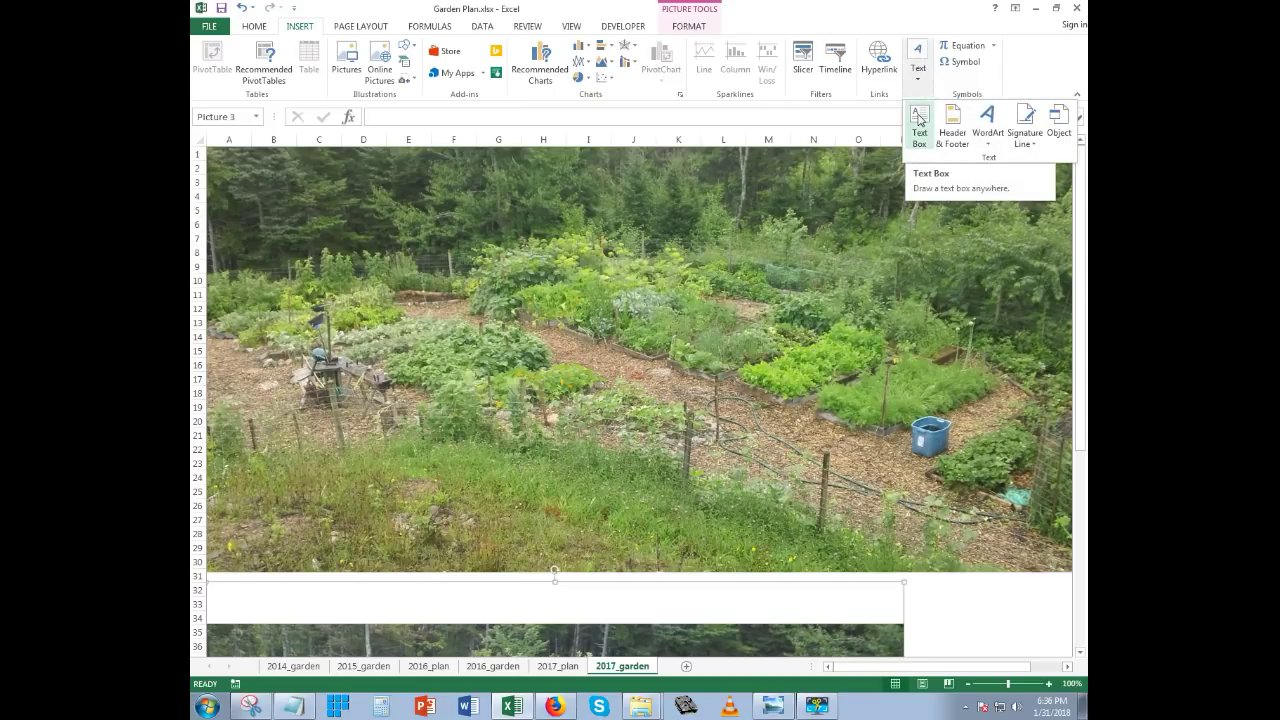
{"action": "left_click", "coordinate": [918, 119]}
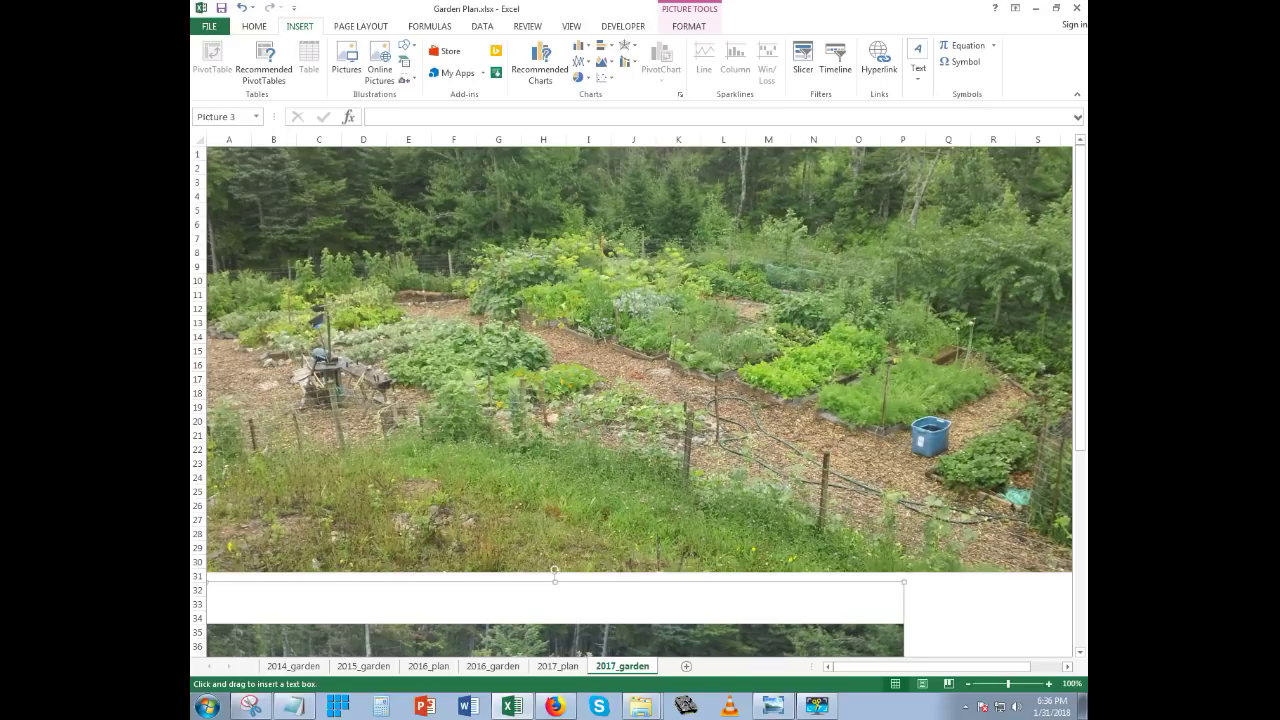
{"action": "mouse_move", "coordinate": [482, 246]}
{"action": "left_mouse_down"}
{"action": "mouse_move", "coordinate": [568, 280]}
{"action": "mouse_move", "coordinate": [568, 322]}
{"action": "mouse_move", "coordinate": [997, 600]}
{"action": "mouse_move", "coordinate": [974, 594]}
{"action": "mouse_move", "coordinate": [840, 462]}
{"action": "mouse_move", "coordinate": [640, 328]}
{"action": "mouse_move", "coordinate": [576, 267]}
{"action": "left_mouse_up"}
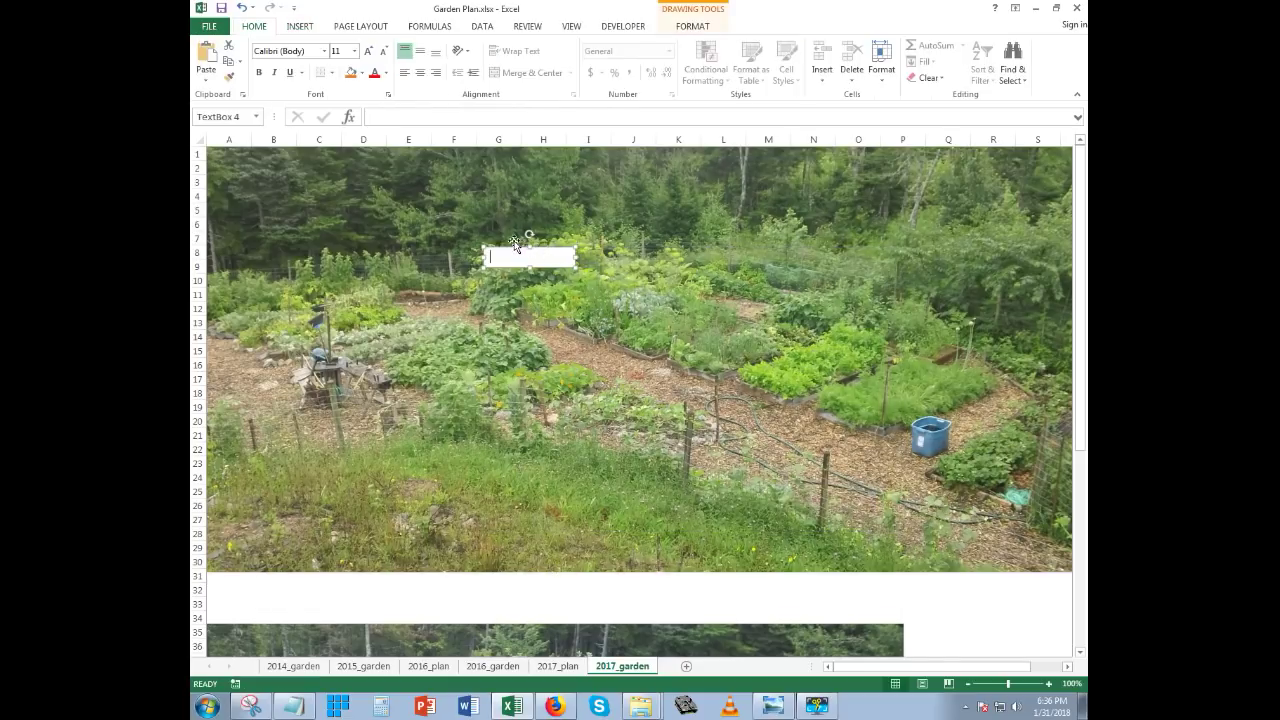
{"action": "left_click_drag", "start_coordinate": [515, 249], "coordinate": [513, 258]}
{"action": "type", "text": "cukes"}
{"action": "left_click_drag", "start_coordinate": [577, 265], "coordinate": [528, 258]}
{"action": "left_click", "coordinate": [533, 265]}
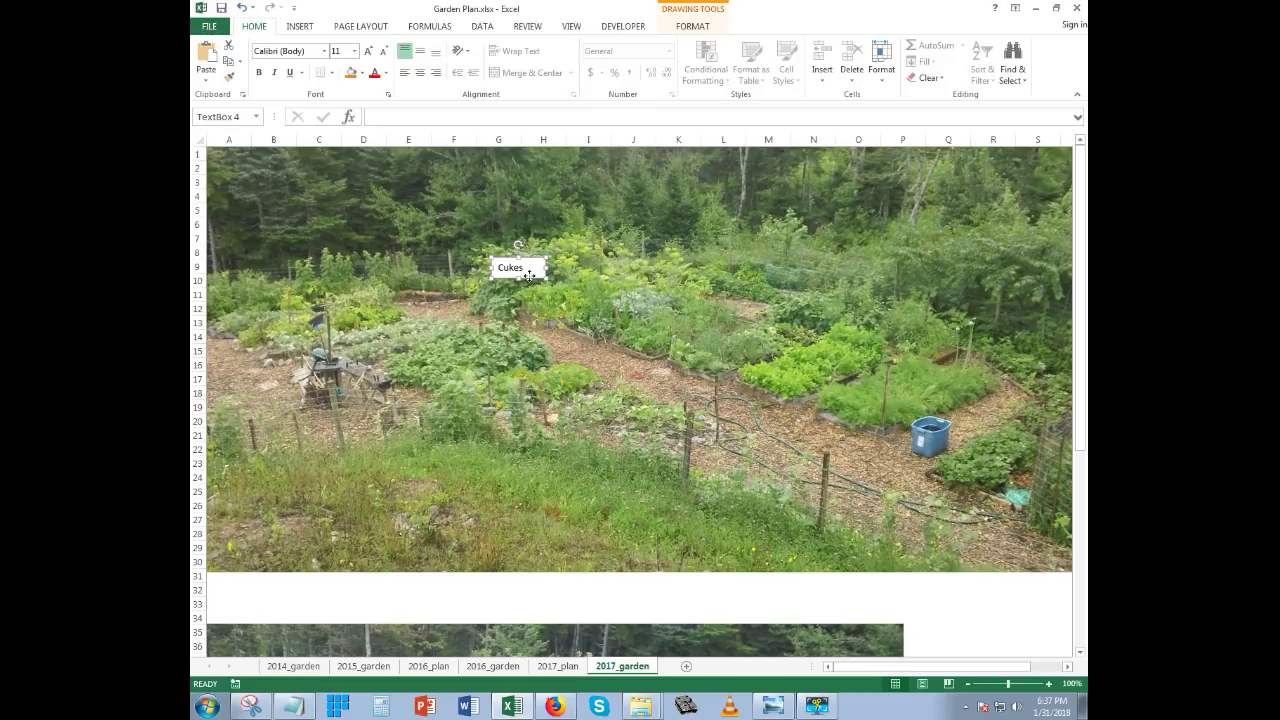
Copy the Cukes text box and paste a duplicate, placing it over the trees in the photo's upper left area
{"action": "right_click", "coordinate": [530, 278]}
{"action": "left_click", "coordinate": [561, 304]}
{"action": "right_click", "coordinate": [626, 326]}
{"action": "left_click", "coordinate": [655, 389]}
{"action": "left_click_drag", "start_coordinate": [247, 170], "coordinate": [335, 210]}
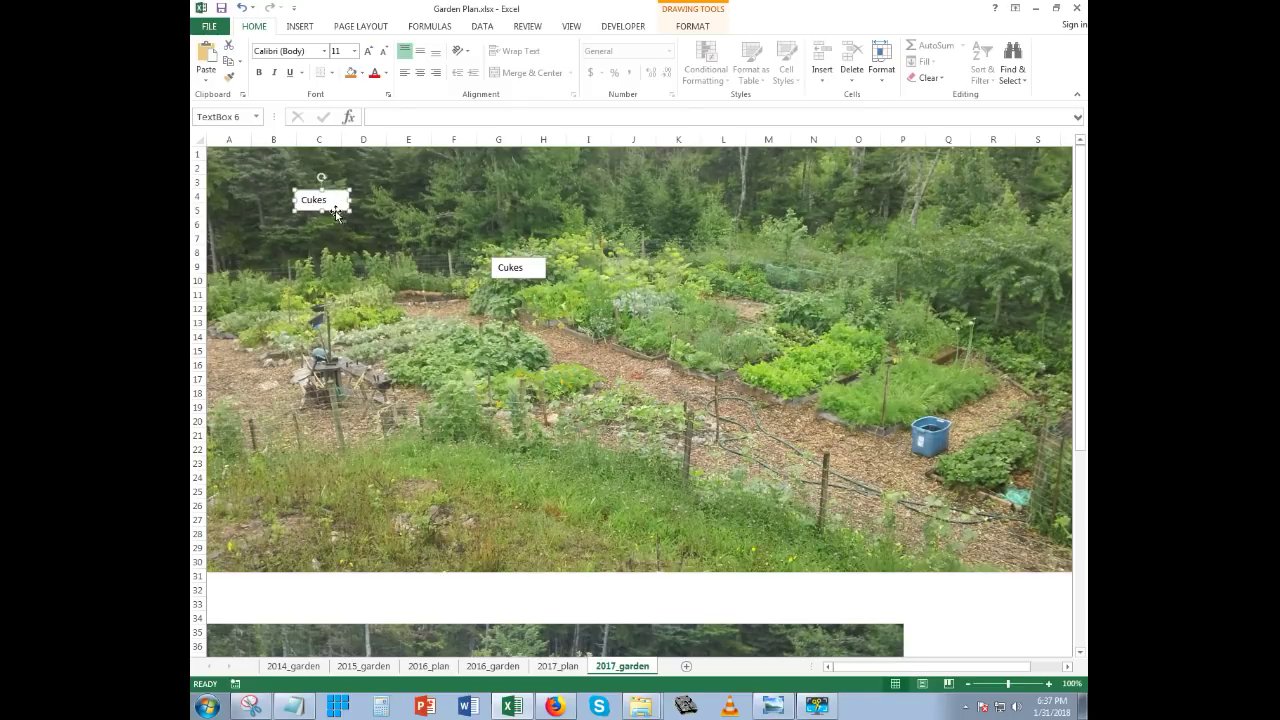
Move the duplicate label just below and to the right of the original Cukes box, and narrow the original slightly
{"action": "left_click_drag", "start_coordinate": [352, 212], "coordinate": [540, 275]}
{"action": "left_click", "coordinate": [335, 212]}
{"action": "left_click", "coordinate": [535, 272]}
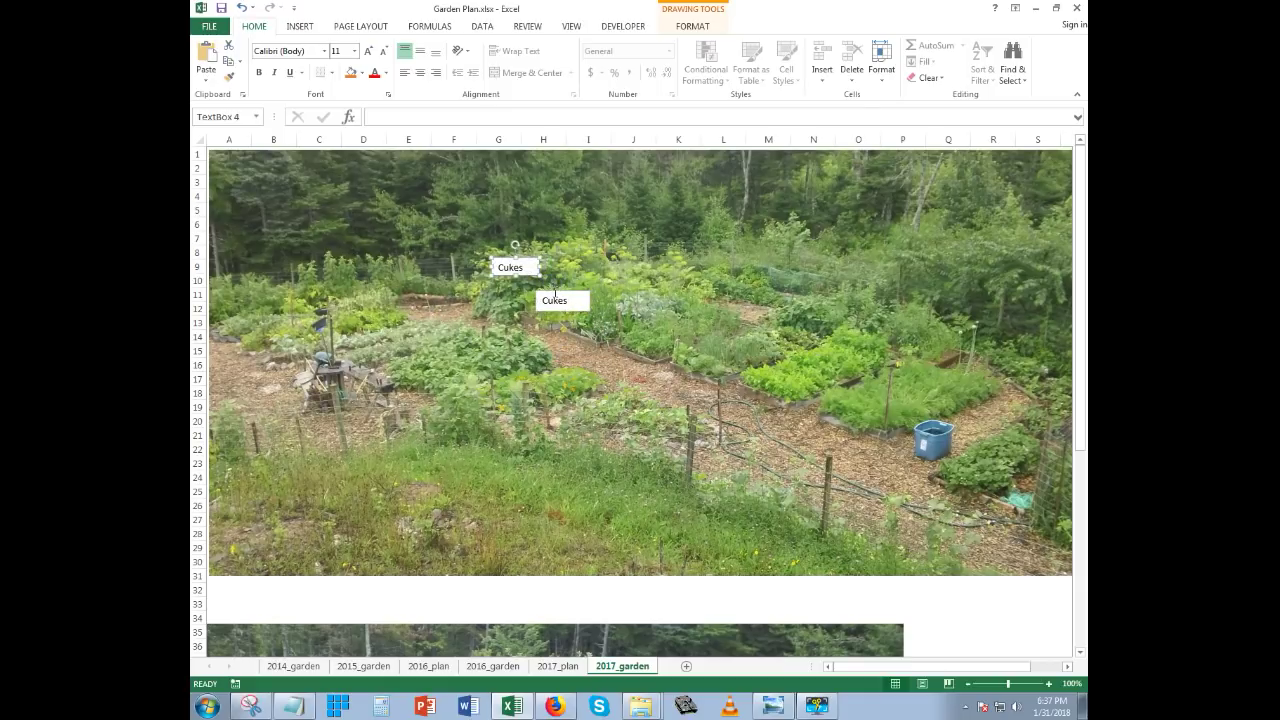
Replace the text of the duplicate Cukes label below the original with "s.squash"
{"action": "double_click", "coordinate": [555, 301]}
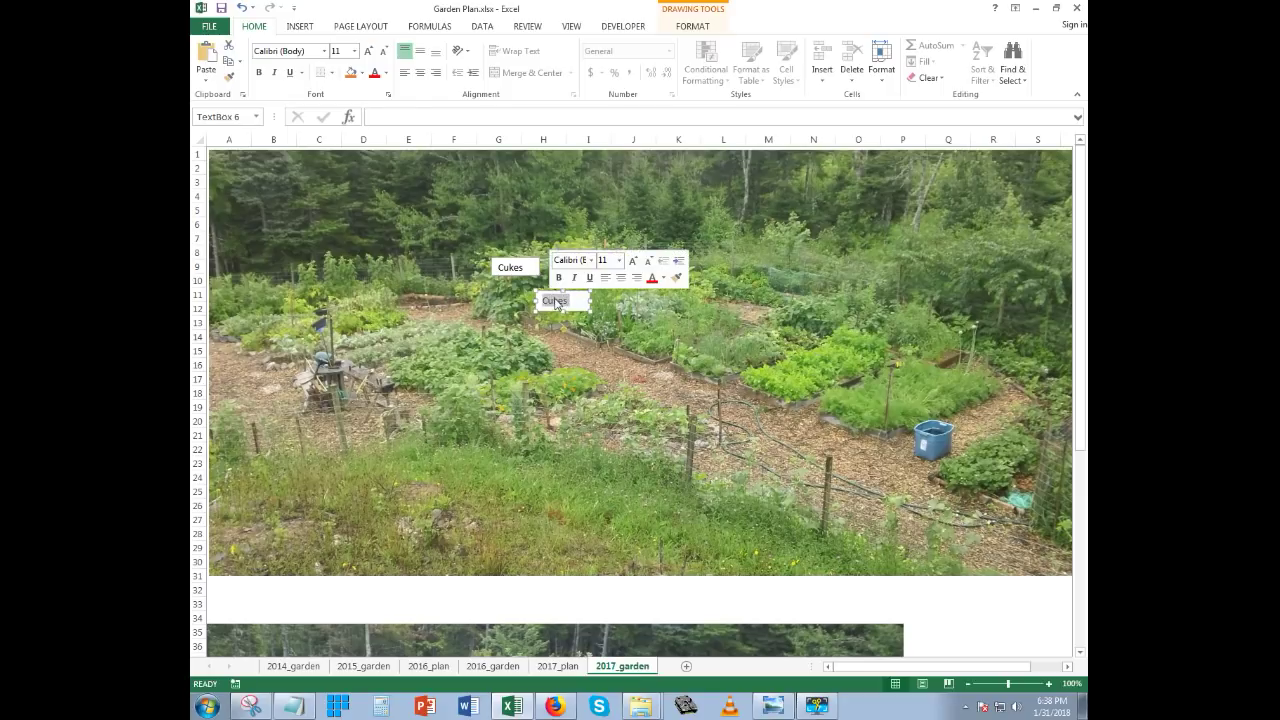
{"action": "type", "text": "s.s"}
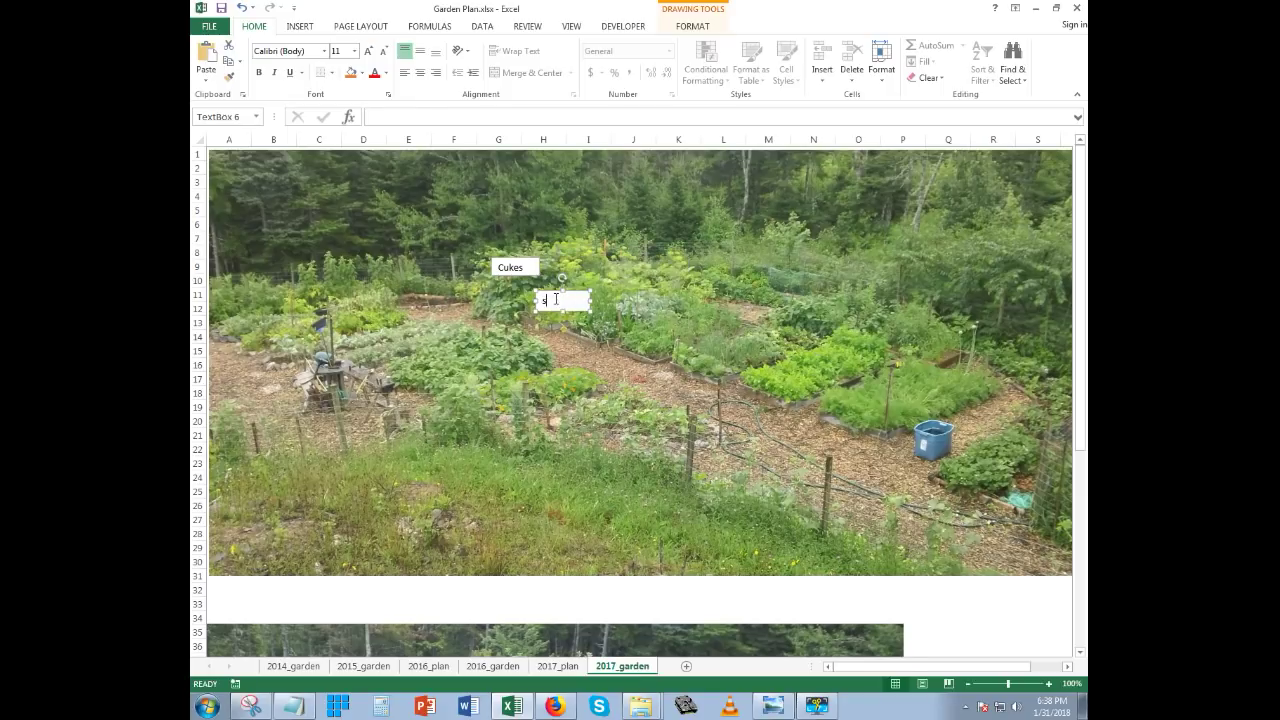
{"action": "type", "text": "quash"}
Paste five more Cukes labels and place them in a diagonal line over the beds from s.squash towards the blue tub
{"action": "left_click", "coordinate": [598, 354]}
{"action": "key", "text": "ctrl+v"}
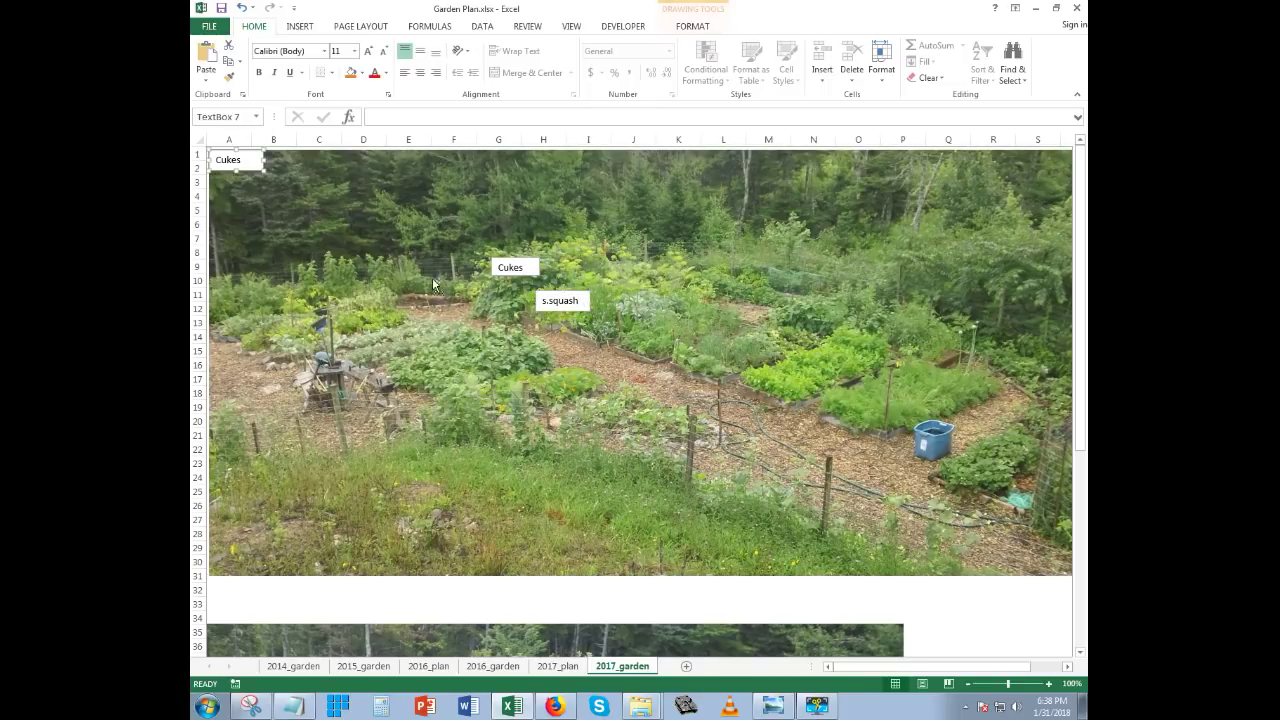
{"action": "left_click_drag", "start_coordinate": [251, 169], "coordinate": [640, 320]}
{"action": "left_click", "coordinate": [601, 368]}
{"action": "key", "text": "ctrl+v"}
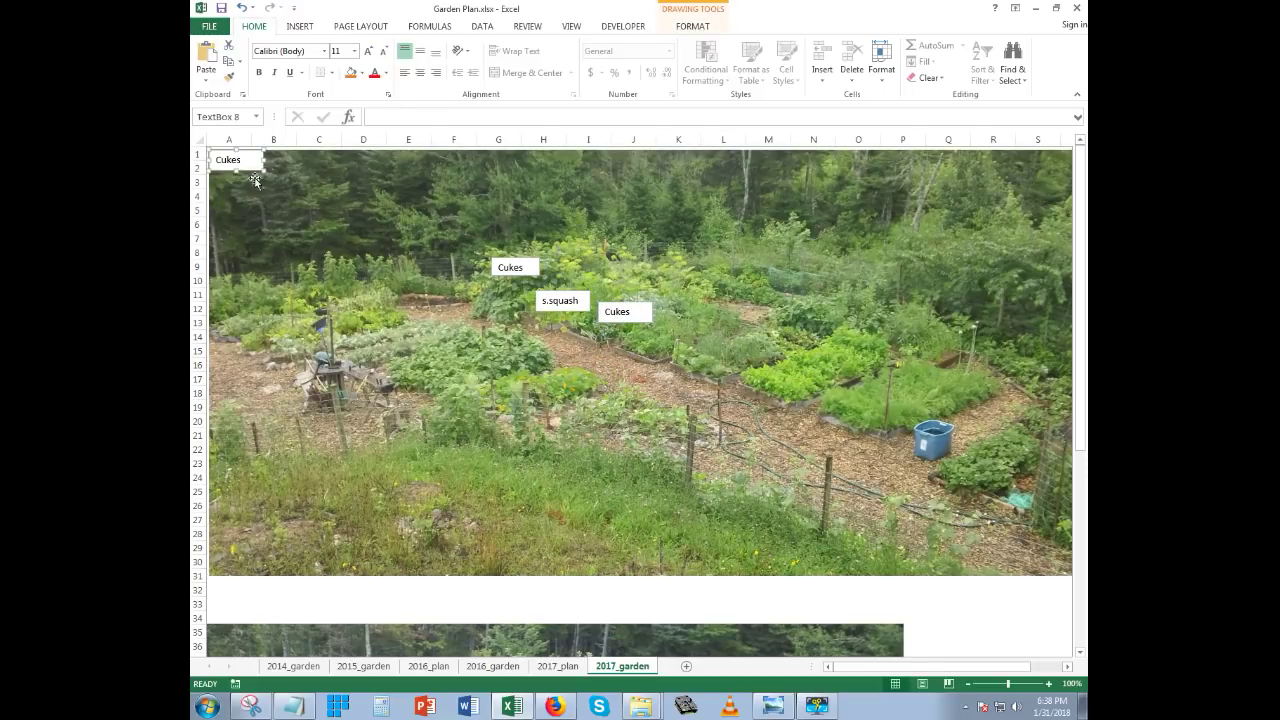
{"action": "left_click_drag", "start_coordinate": [287, 199], "coordinate": [670, 351]}
{"action": "key", "text": "ctrl+v"}
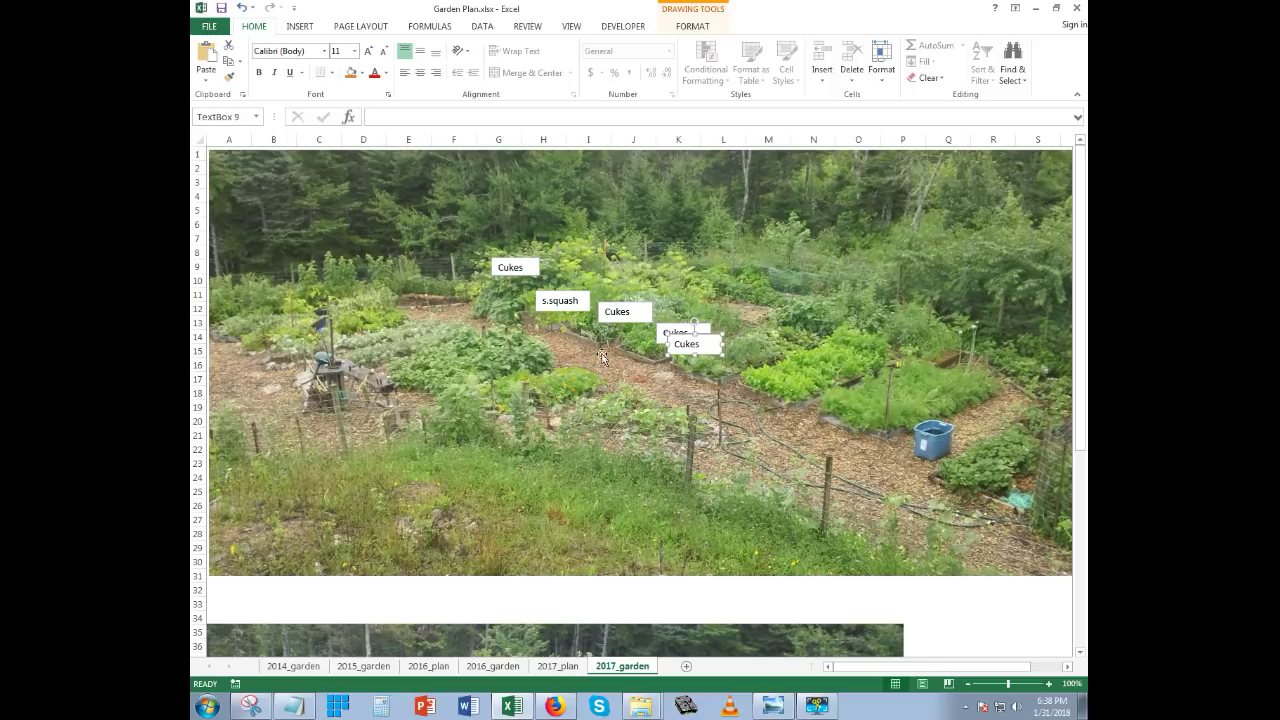
{"action": "left_click_drag", "start_coordinate": [703, 353], "coordinate": [908, 399]}
{"action": "key", "text": "ctrl+v"}
{"action": "key", "text": "ctrl+v"}
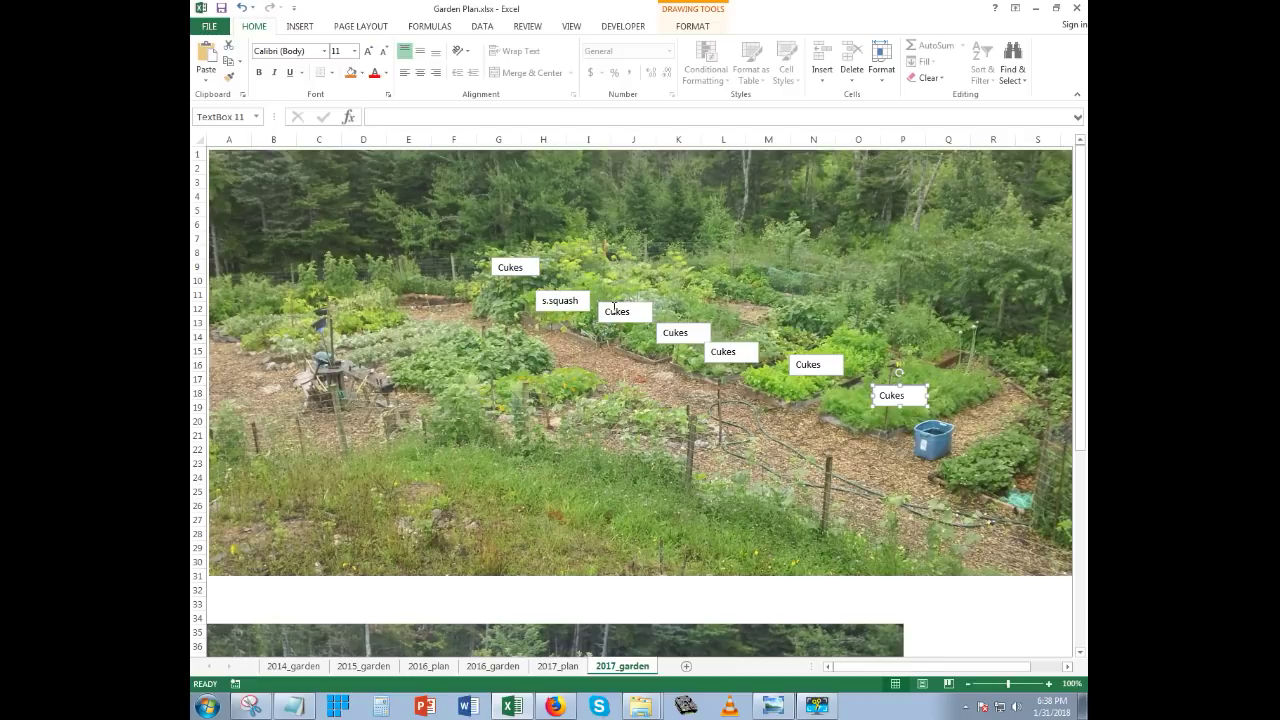
Replace the text of the label beside s.squash with "Kale"
{"action": "left_click", "coordinate": [634, 311]}
{"action": "key", "text": "BackSpace"}
{"action": "key", "text": "BackSpace"}
{"action": "key", "text": "BackSpace"}
{"action": "key", "text": "BackSpace"}
{"action": "key", "text": "BackSpace"}
{"action": "type", "text": "Kales"}
{"action": "key", "text": "BackSpace"}
{"action": "left_click", "coordinate": [640, 341]}
Replace the text of the label after Kale with "Tomatoes" and widen its box to fit the word
{"action": "left_click", "coordinate": [673, 330]}
{"action": "double_click", "coordinate": [680, 328]}
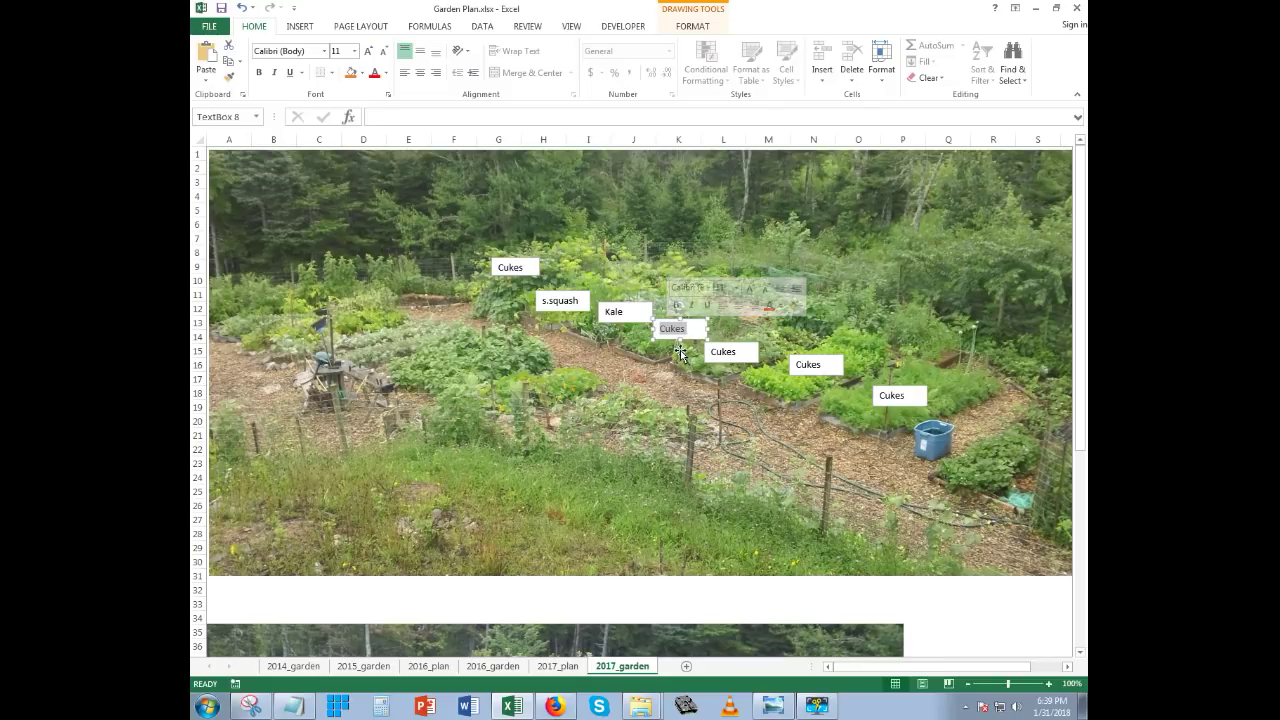
{"action": "type", "text": "Tomatioe"}
{"action": "key", "text": "BackSpace"}
{"action": "key", "text": "BackSpace"}
{"action": "key", "text": "BackSpace"}
{"action": "key", "text": "BackSpace"}
{"action": "type", "text": "toe"}
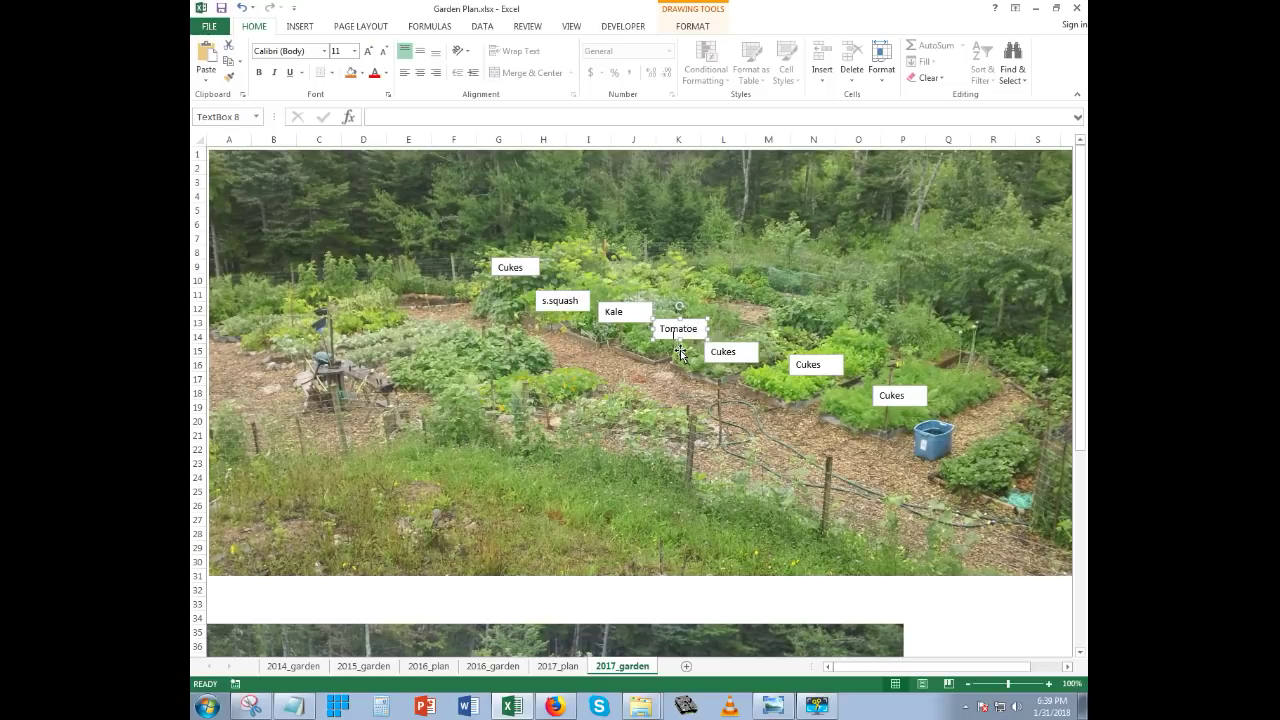
{"action": "type", "text": "s"}
{"action": "double_click", "coordinate": [708, 328]}
{"action": "left_click", "coordinate": [705, 328]}
Change the next two labels along the row of beds after Tomatoes to "Beets" and "Parsnips"
{"action": "left_click", "coordinate": [740, 350]}
{"action": "left_click_drag", "start_coordinate": [740, 351], "coordinate": [712, 354]}
{"action": "type", "text": "Beets"}
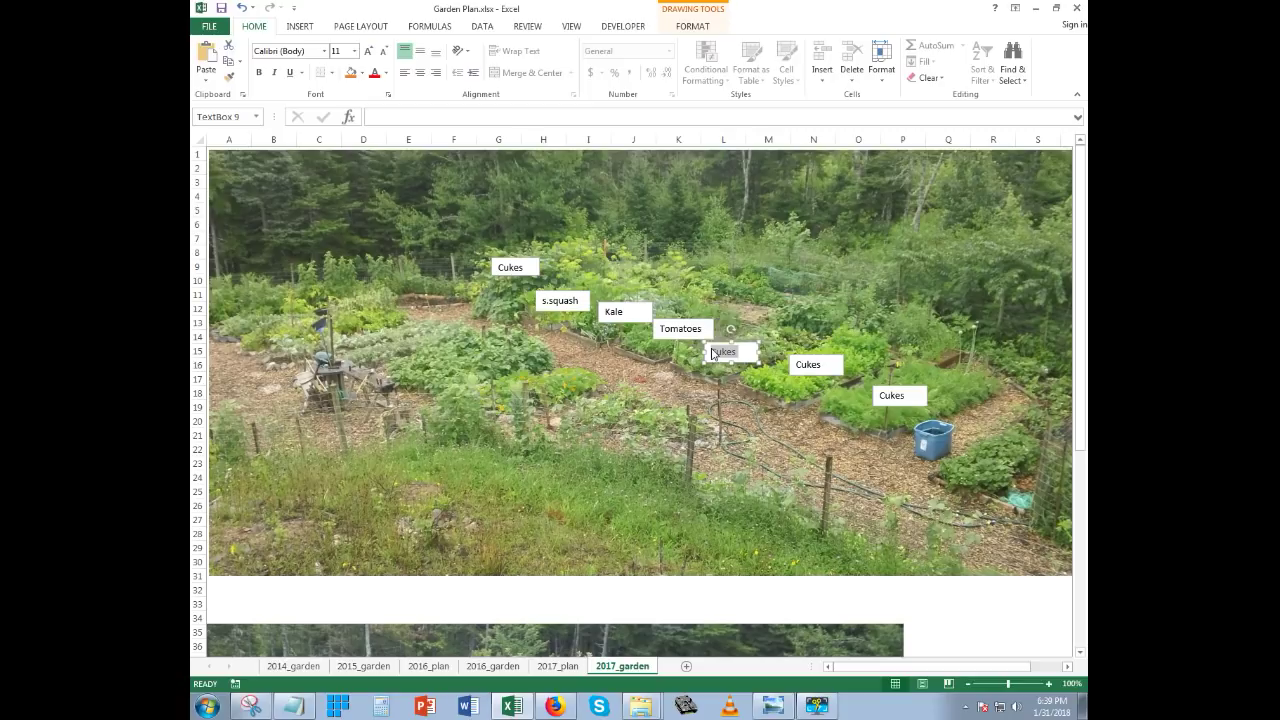
{"action": "left_click", "coordinate": [824, 367]}
{"action": "left_click_drag", "start_coordinate": [824, 367], "coordinate": [797, 366]}
{"action": "type", "text": "Har"}
{"action": "type", "text": "snips"}
{"action": "left_click_drag", "start_coordinate": [797, 366], "coordinate": [804, 366]}
{"action": "type", "text": "P"}
Change the last Cukes label, nearest the blue tub, to "Carrots"
{"action": "left_click", "coordinate": [905, 396]}
{"action": "left_click_drag", "start_coordinate": [905, 396], "coordinate": [874, 395]}
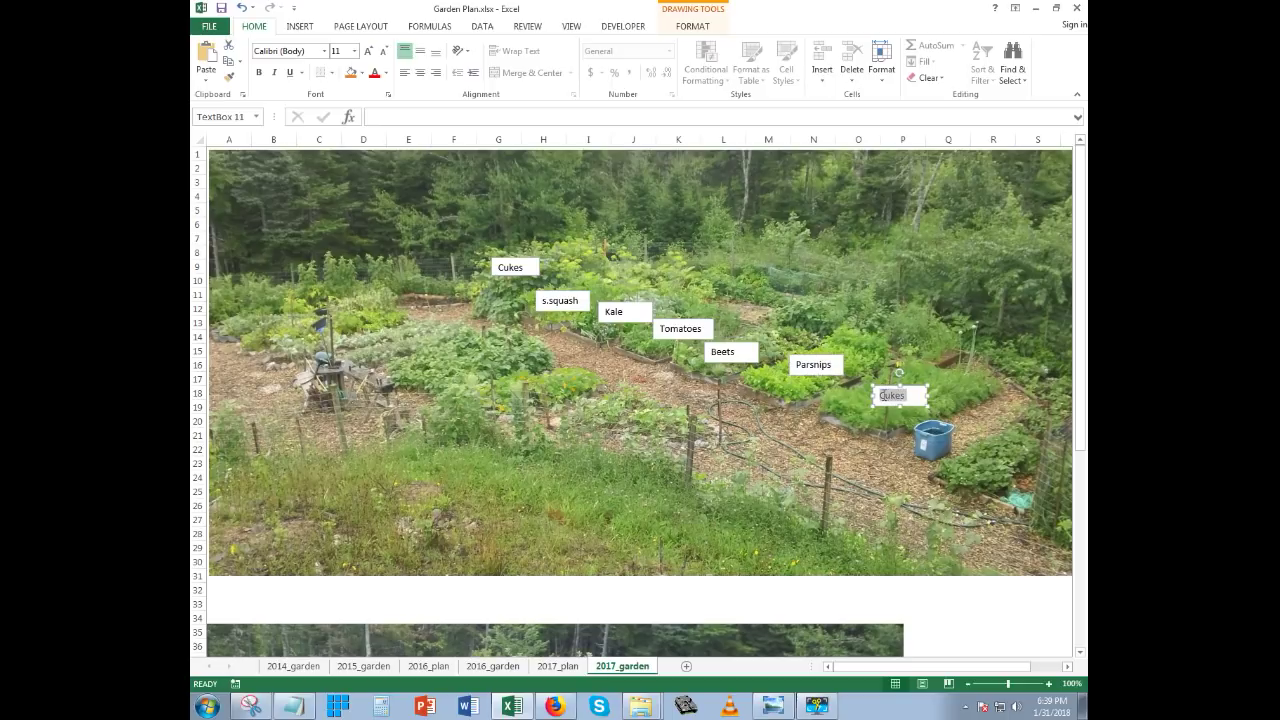
{"action": "type", "text": "Carrot"}
{"action": "key", "text": "BackSpace"}
{"action": "key", "text": "BackSpace"}
{"action": "key", "text": "BackSpace"}
{"action": "type", "text": "ts"}
{"action": "left_click", "coordinate": [782, 412]}
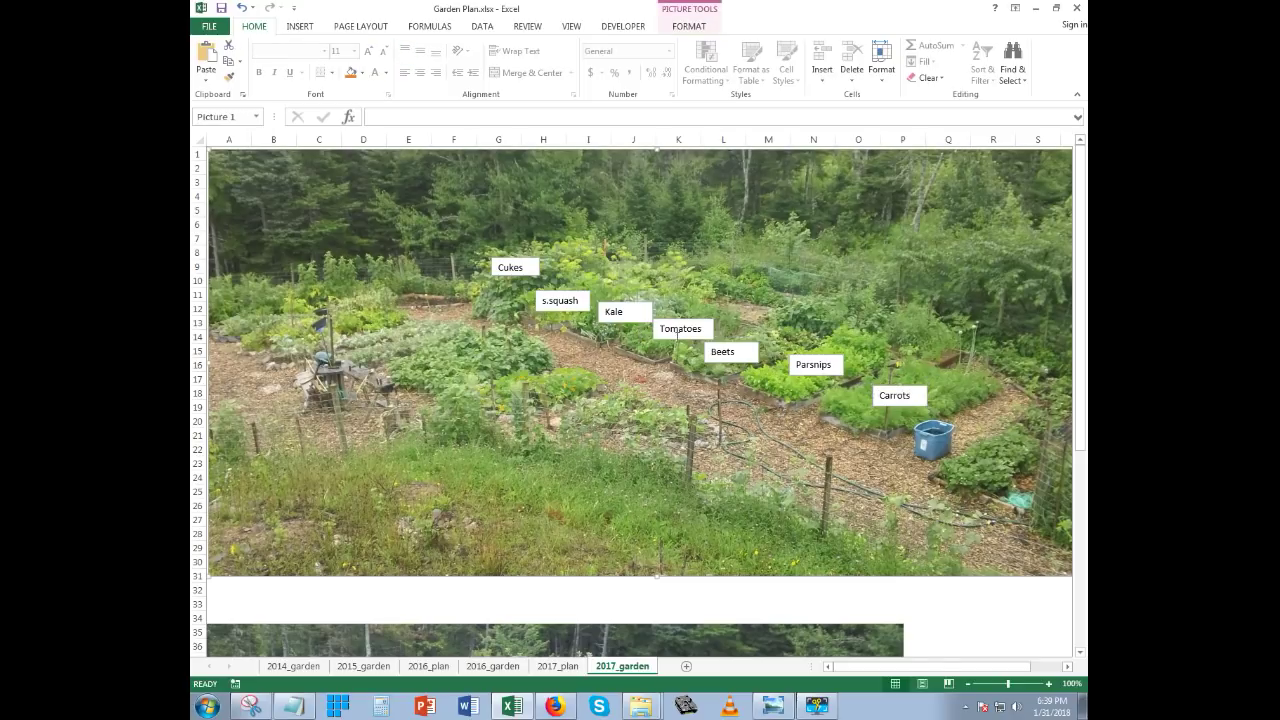
Narrow the Beets, Tomatoes and Kale boxes to fit their words, and shift Beets and Kale slightly to the right
{"action": "left_click", "coordinate": [730, 352]}
{"action": "left_click_drag", "start_coordinate": [760, 360], "coordinate": [746, 353]}
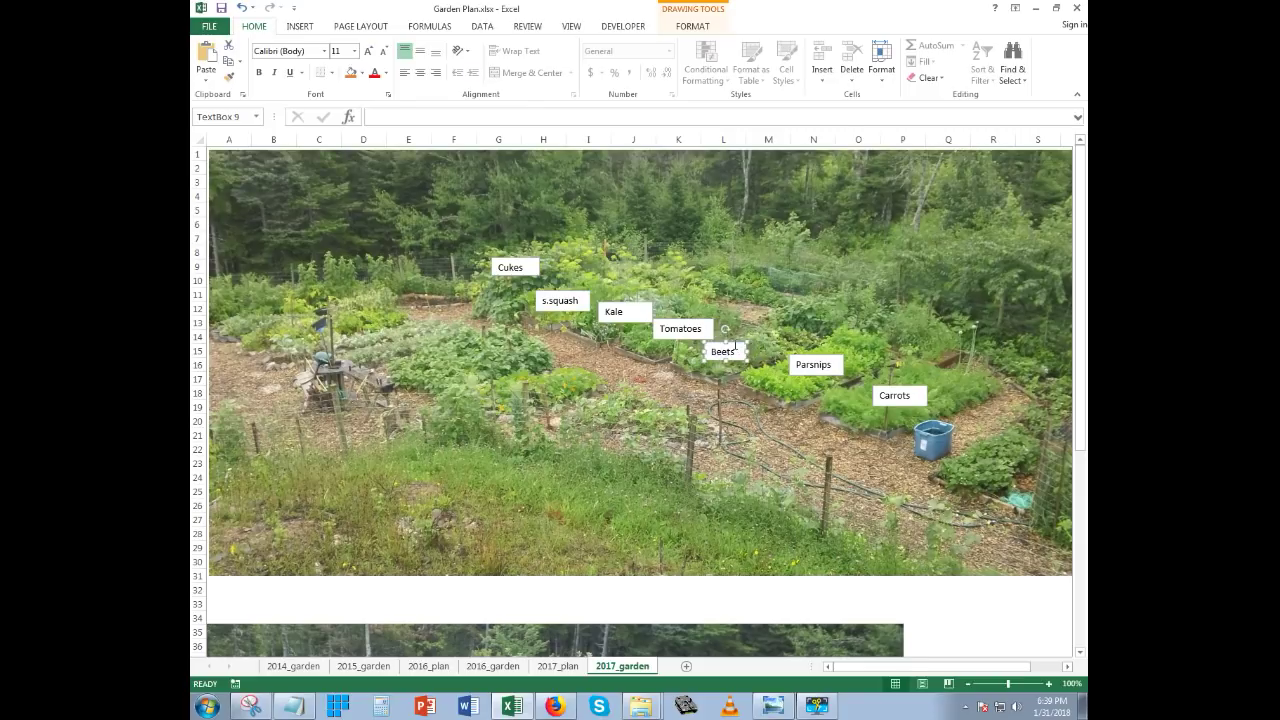
{"action": "left_click_drag", "start_coordinate": [736, 342], "coordinate": [709, 335]}
{"action": "left_click", "coordinate": [711, 333]}
{"action": "left_click", "coordinate": [649, 316]}
{"action": "left_click_drag", "start_coordinate": [650, 317], "coordinate": [627, 307]}
Narrow the s.squash box slightly, and nudge it and the Cukes label to the right and down over their plants
{"action": "left_click", "coordinate": [577, 300]}
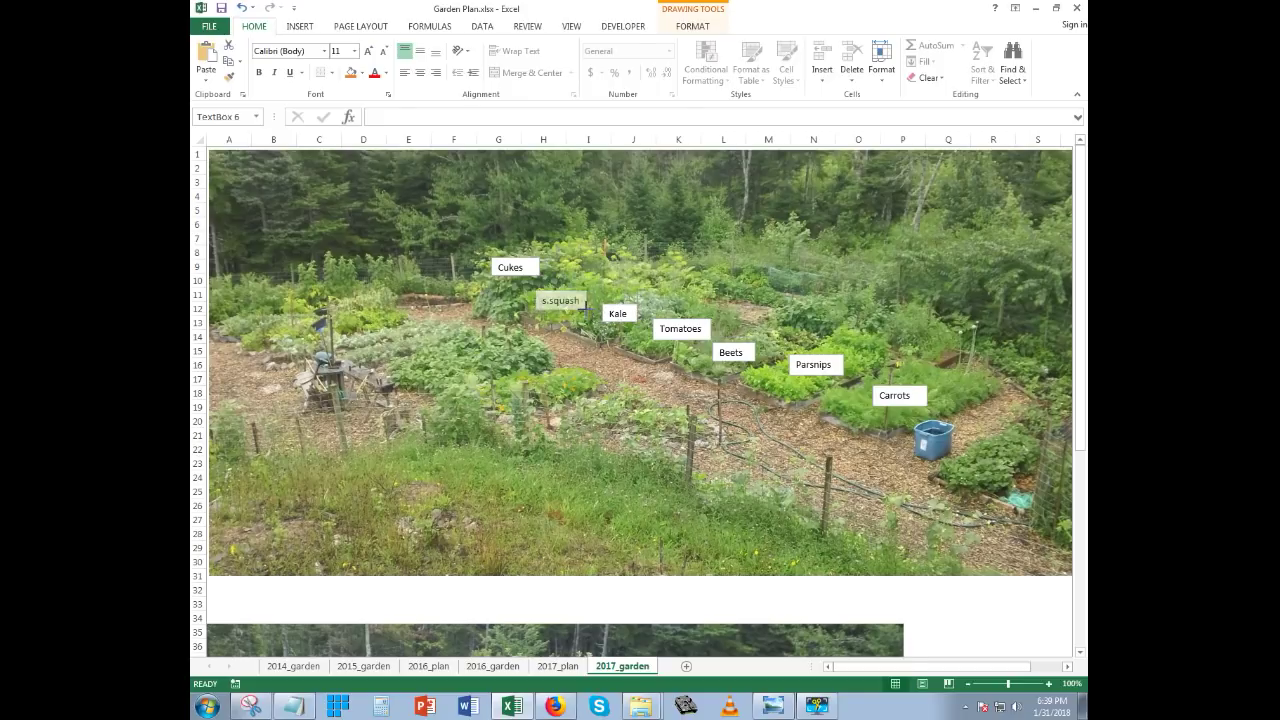
{"action": "left_click_drag", "start_coordinate": [572, 293], "coordinate": [542, 281]}
{"action": "left_click", "coordinate": [532, 270]}
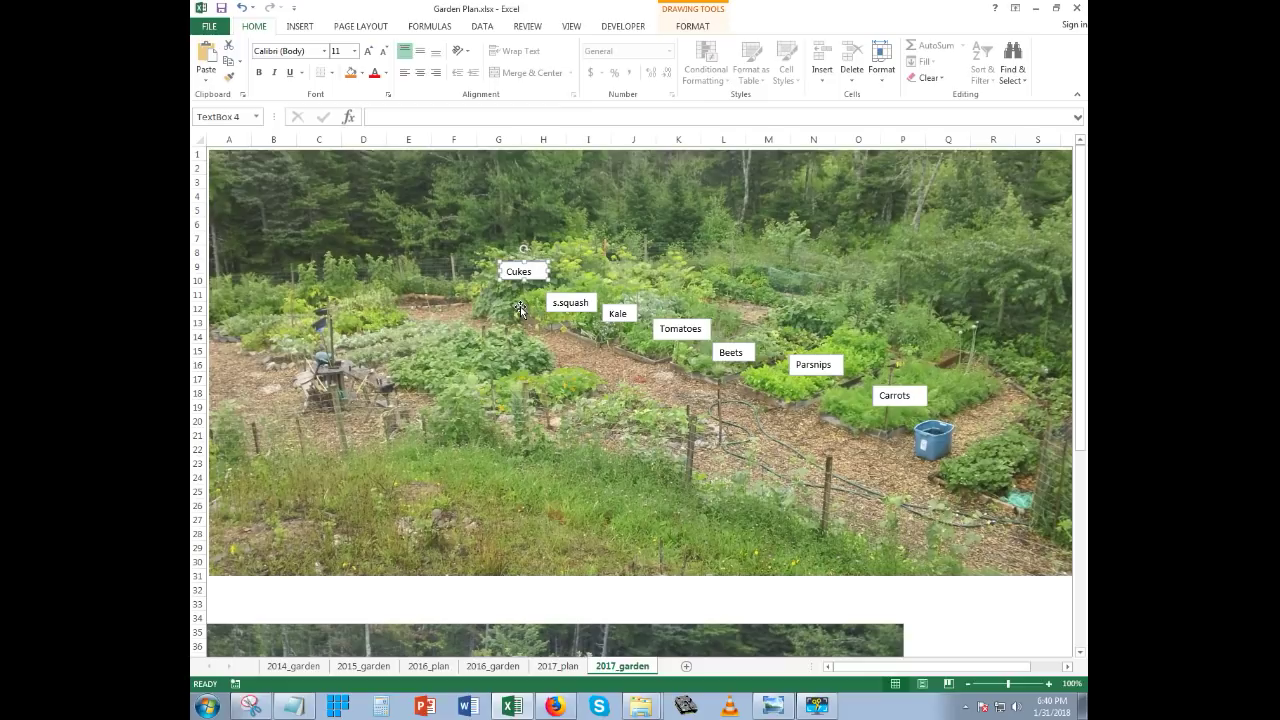
Review the earlier sheets one after another, from 2017_plan back to the labelled photo in 2014_garden
{"action": "left_click", "coordinate": [557, 666]}
{"action": "left_click", "coordinate": [493, 667]}
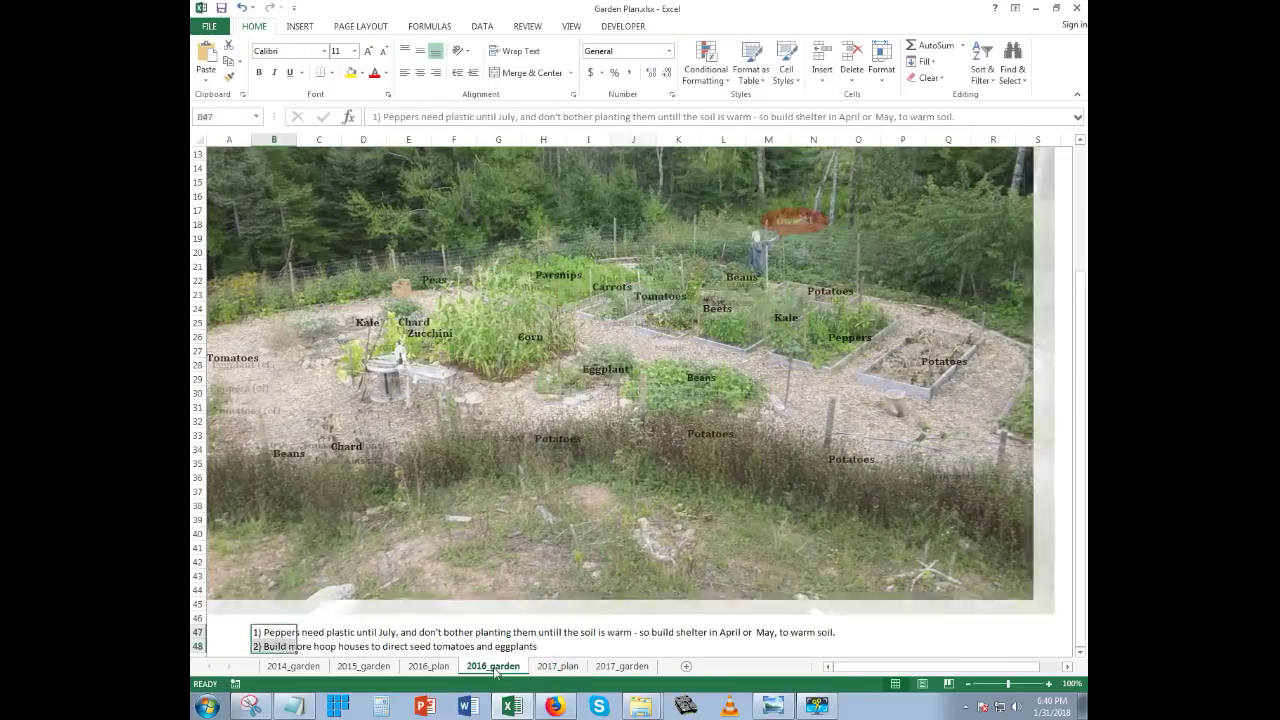
{"action": "left_click", "coordinate": [430, 667]}
{"action": "left_click", "coordinate": [350, 667]}
{"action": "left_click", "coordinate": [293, 666]}
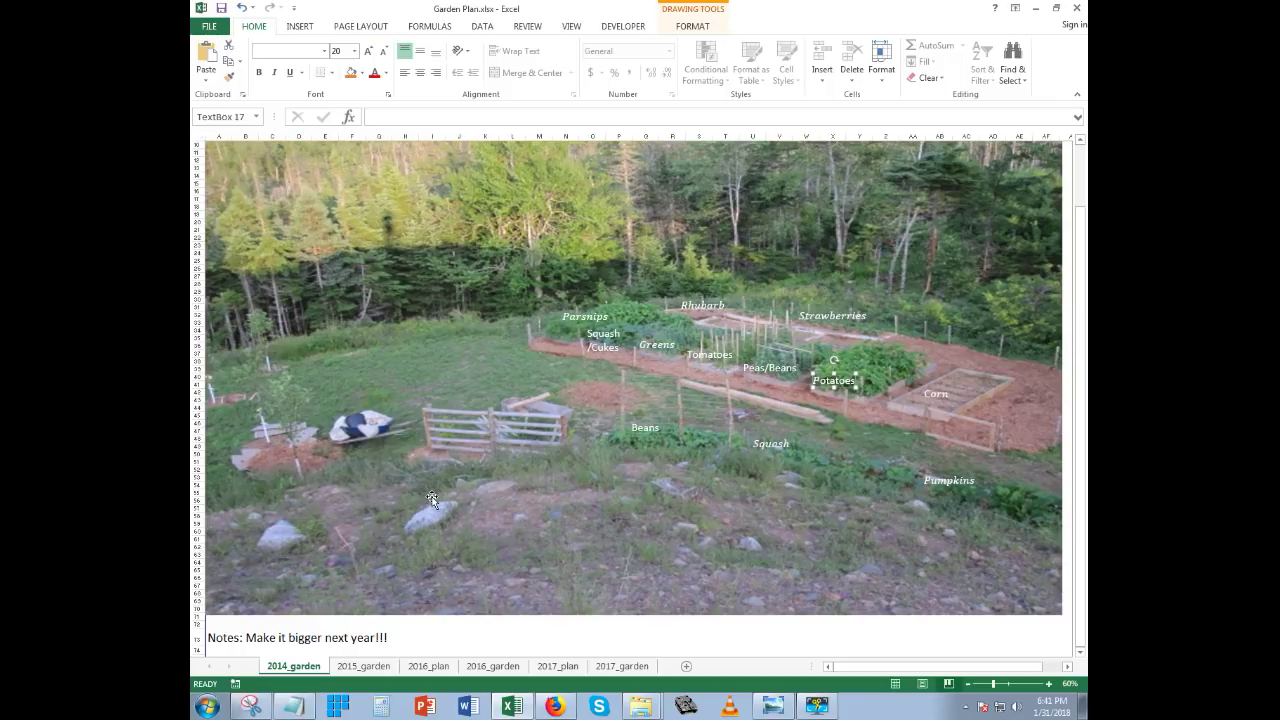
{"action": "left_click", "coordinate": [820, 708]}
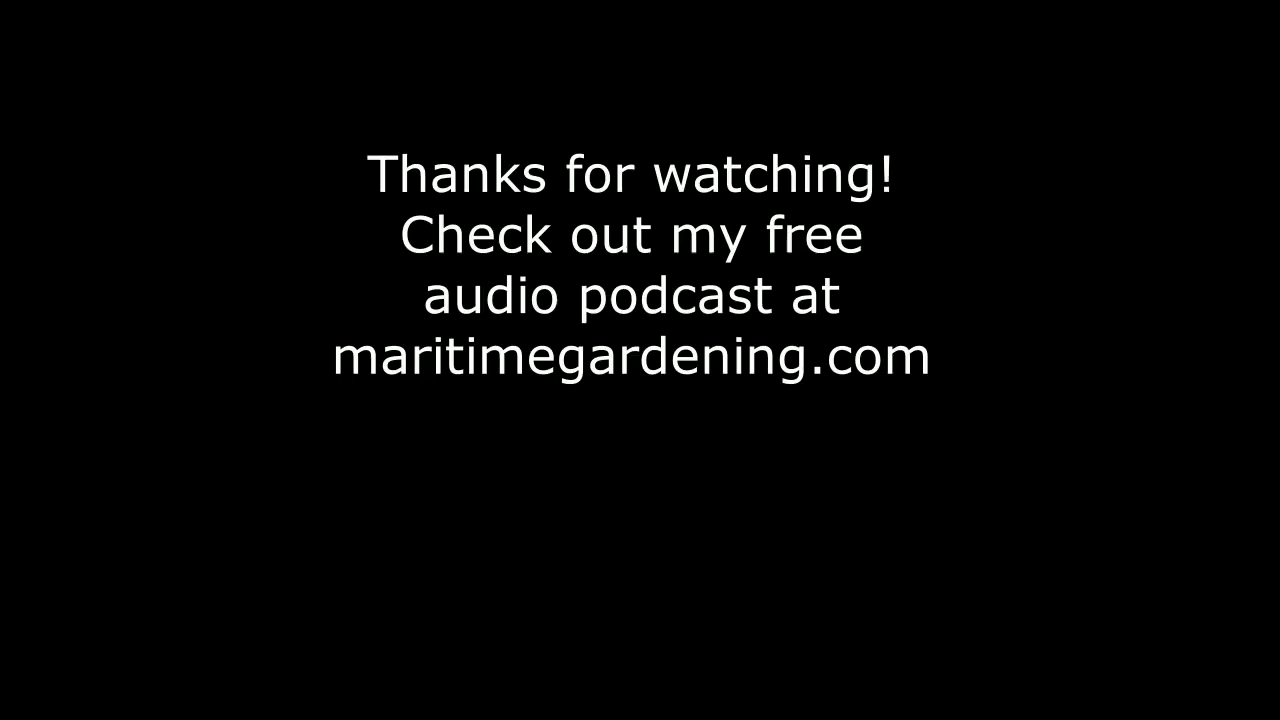